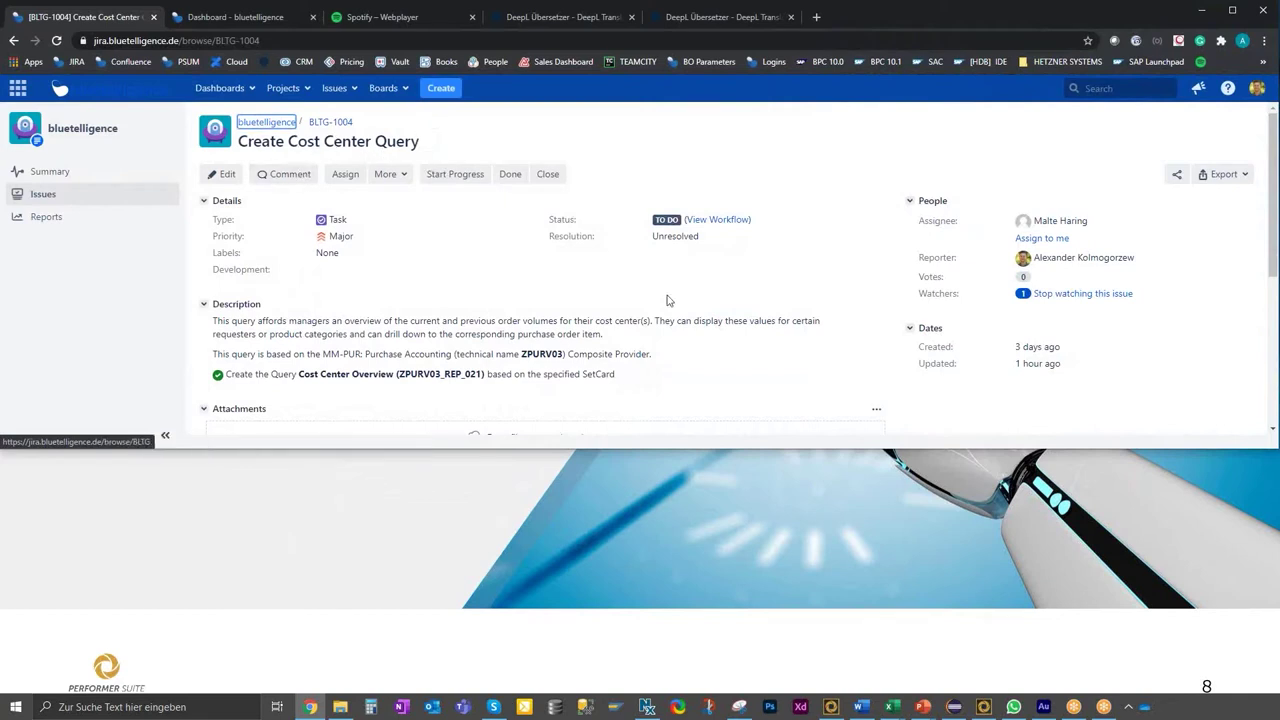
Review the BLTG-1004 ticket's Composite Provider name, requested query ZPURV03_REP_021 and the attached SetCard specification.
scroll(643, 360, "down", 1)
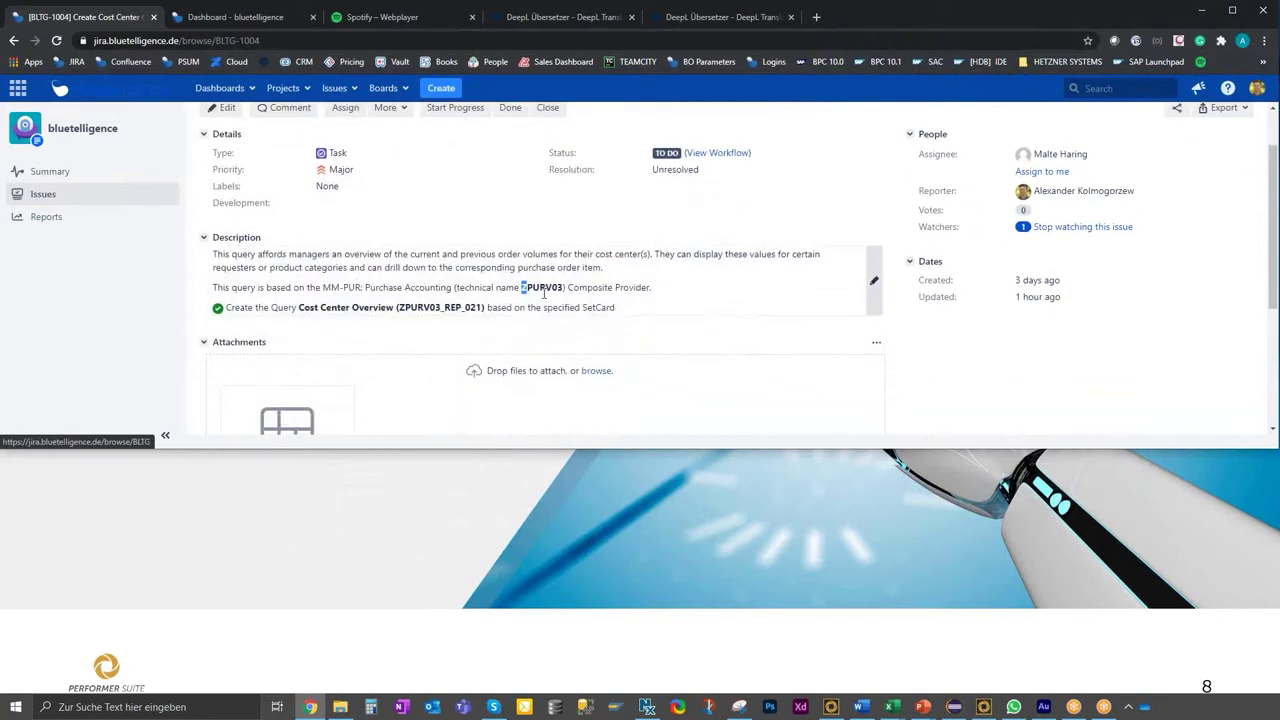
left_click_drag(544, 292, 560, 292)
left_click_drag(398, 307, 477, 306)
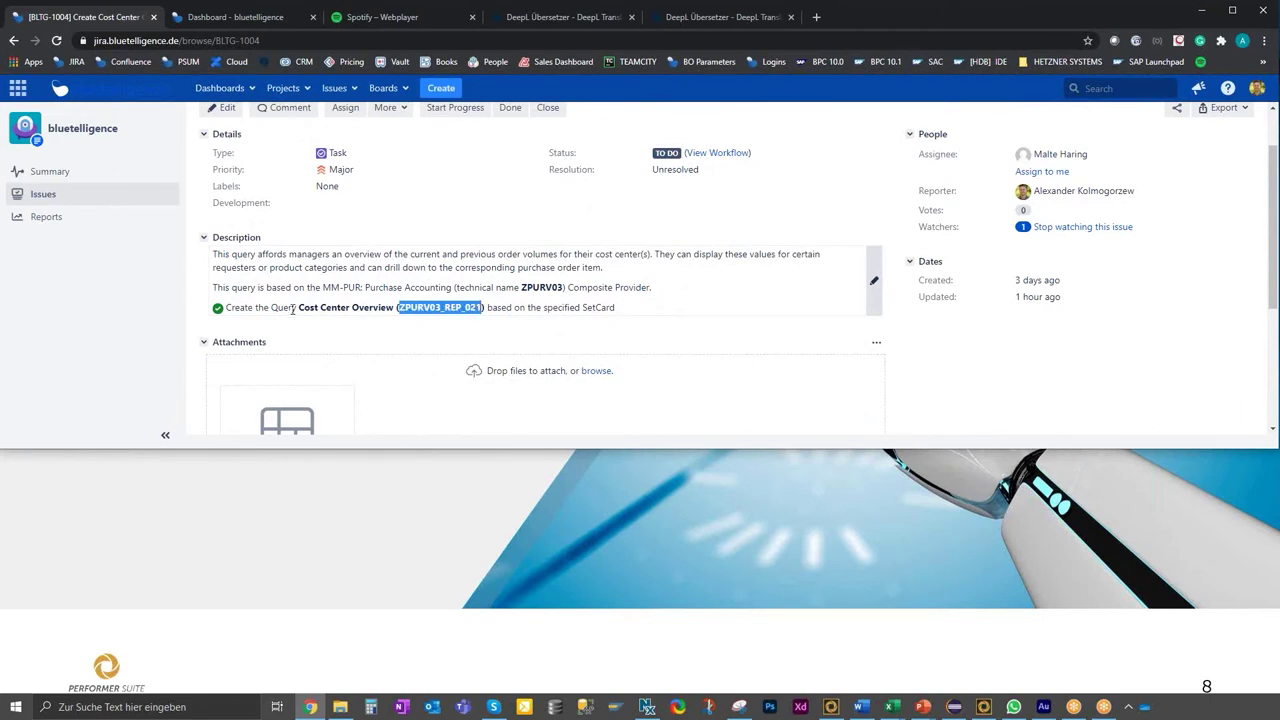
scroll(376, 305, "down", 2)
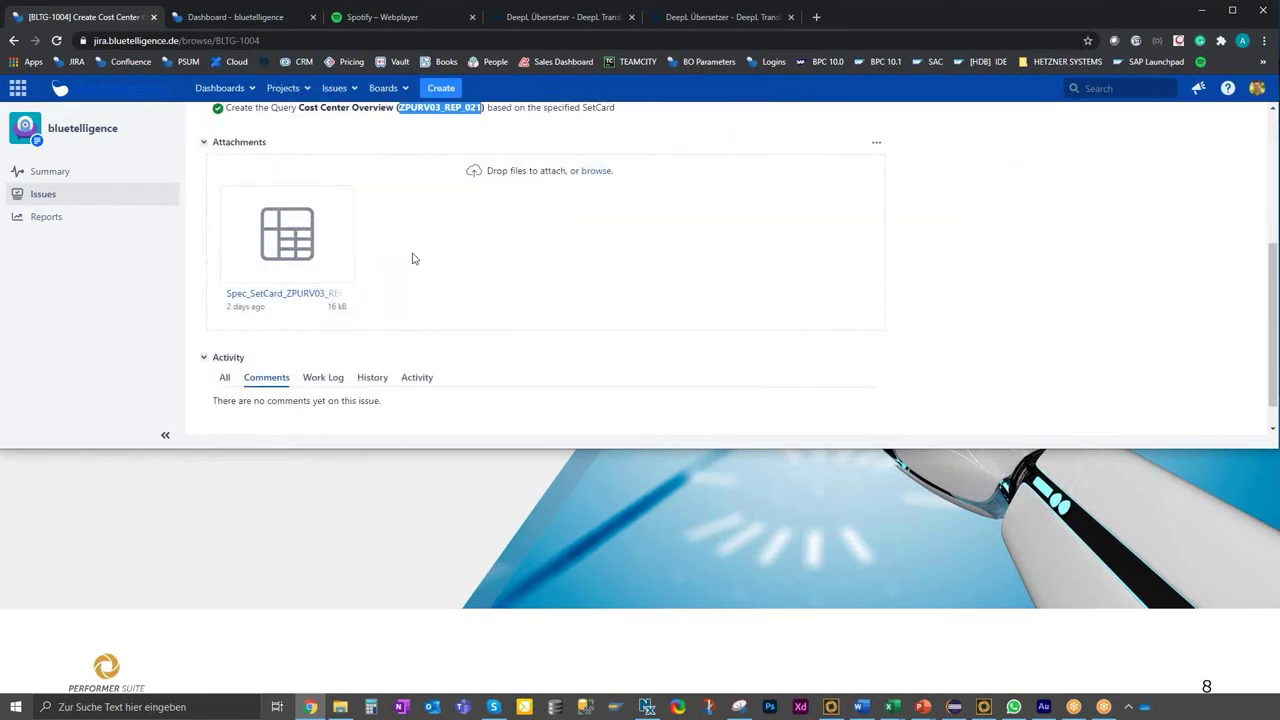
Switch to the Spec_SetCard_ZPURV03_REP_021 workbook in Excel and review the query properties and required variables.
left_click(893, 707)
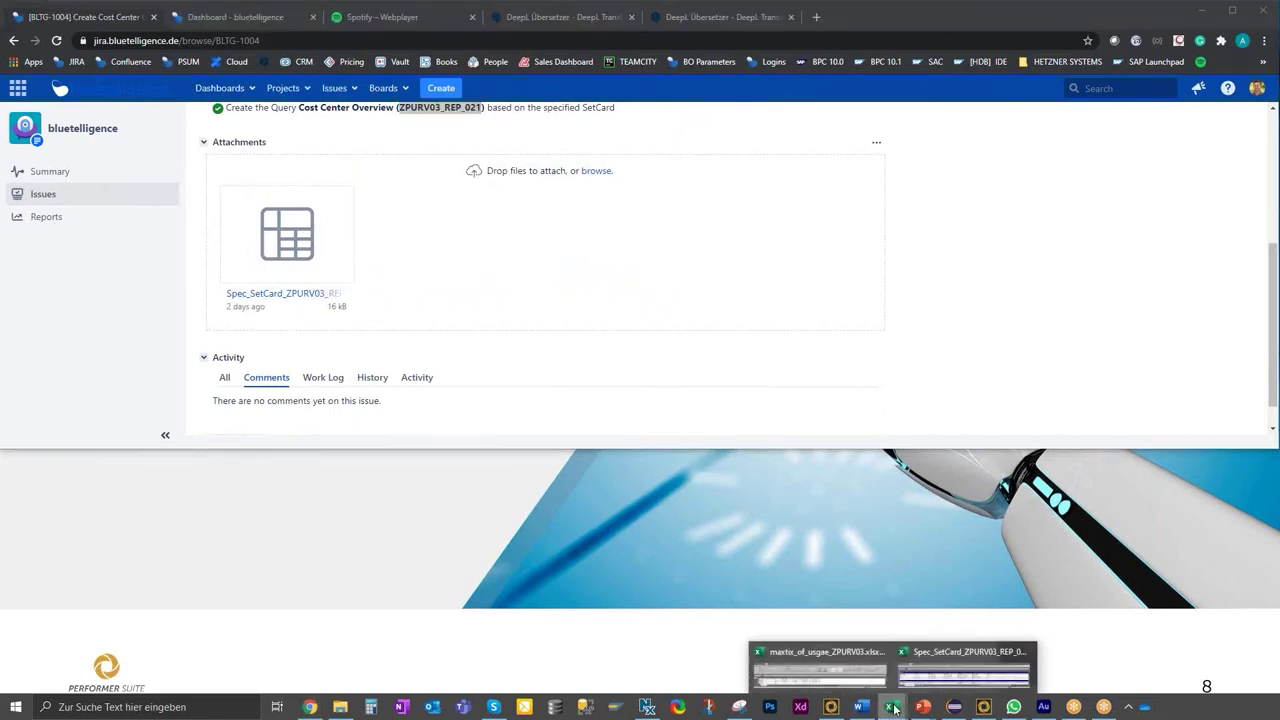
left_click(925, 684)
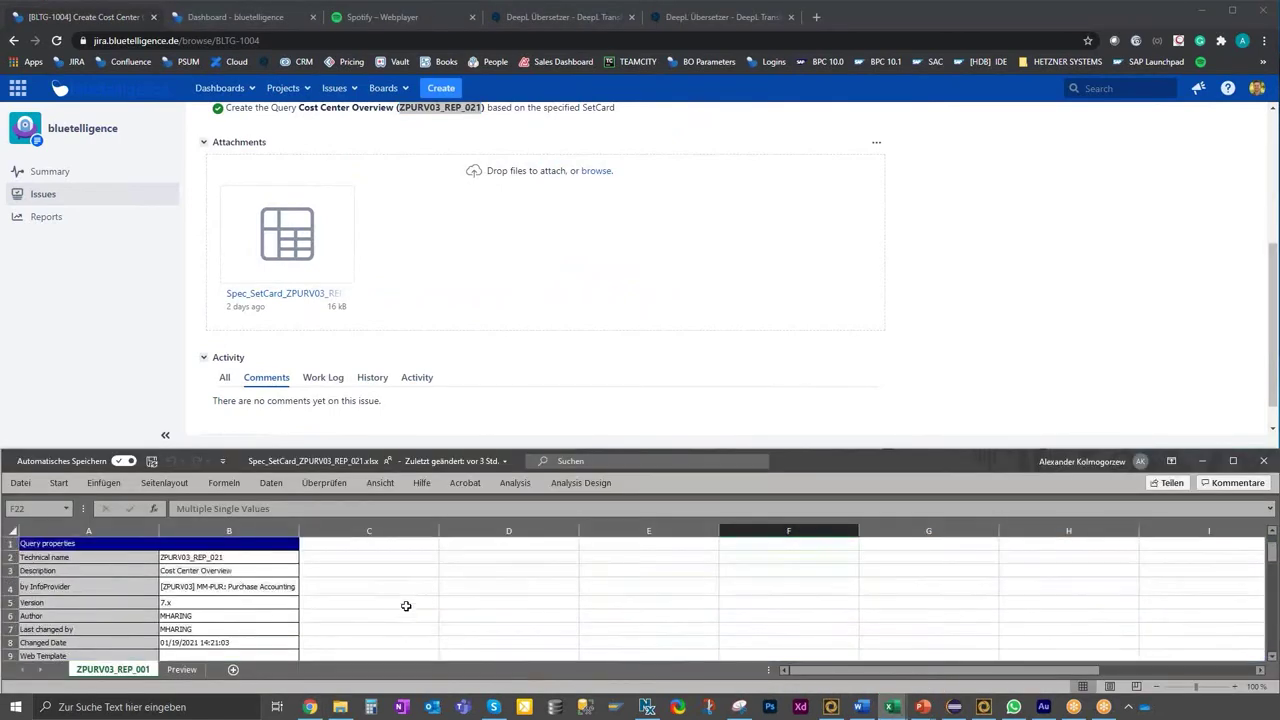
left_click(355, 581)
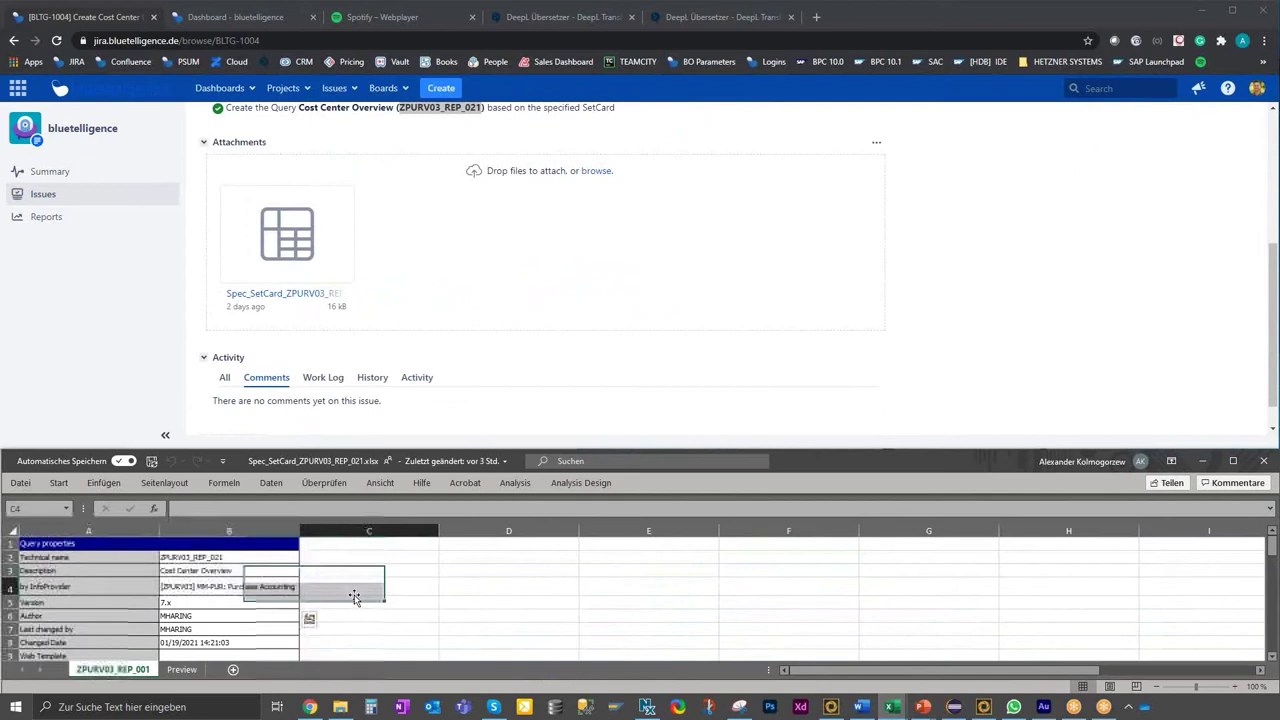
scroll(352, 581, "down", 5)
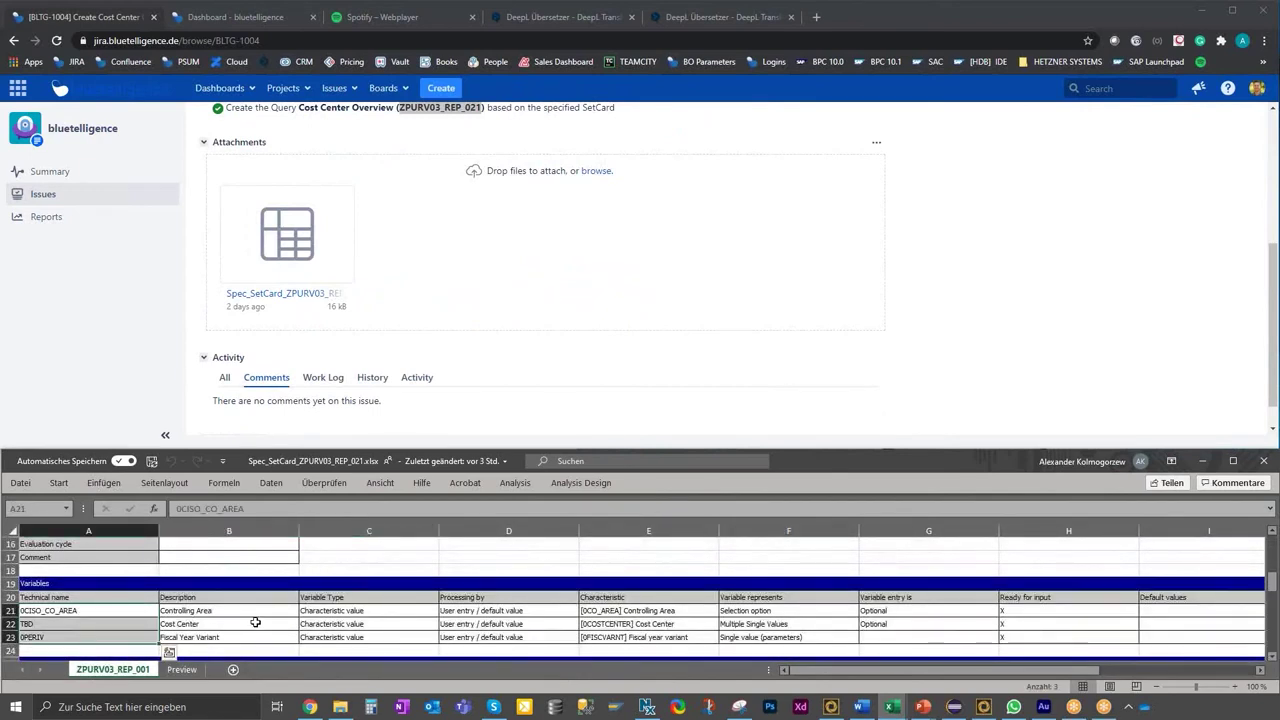
left_click(254, 623)
scroll(256, 617, "down", 1)
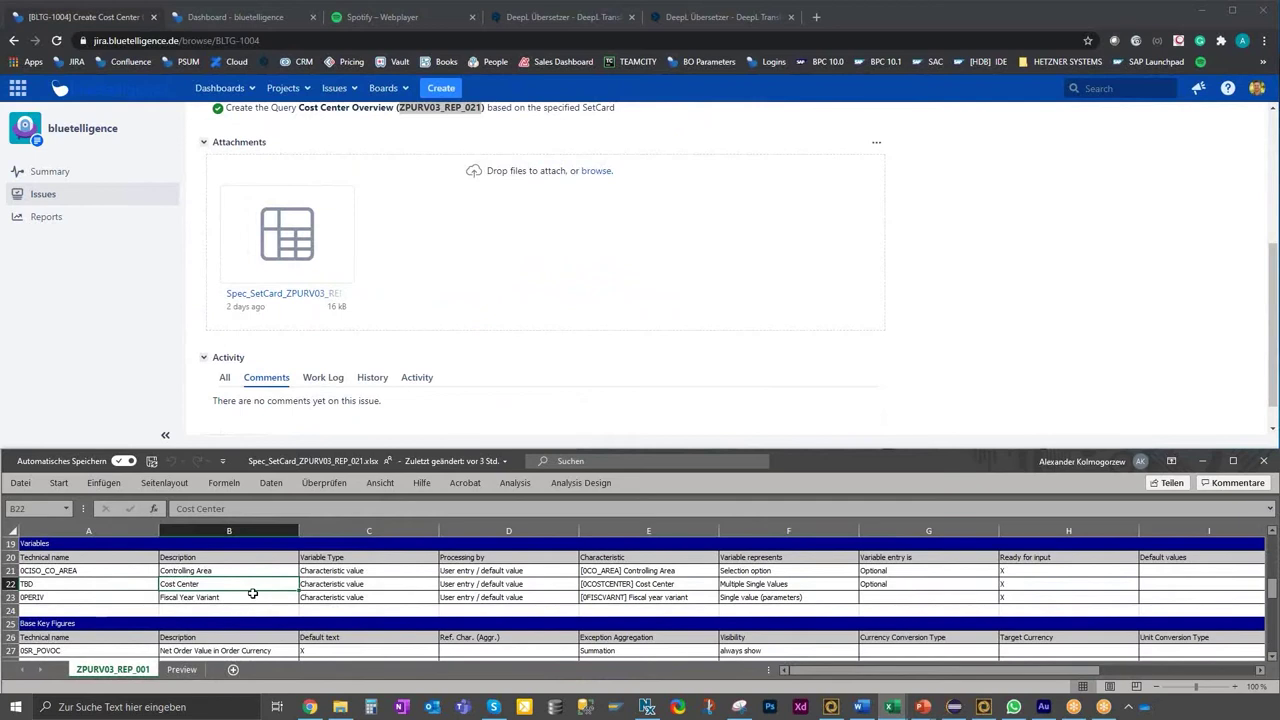
Examine the SetCard's base key figures, the row and column characteristics, and the free characteristics.
scroll(184, 596, "down", 2)
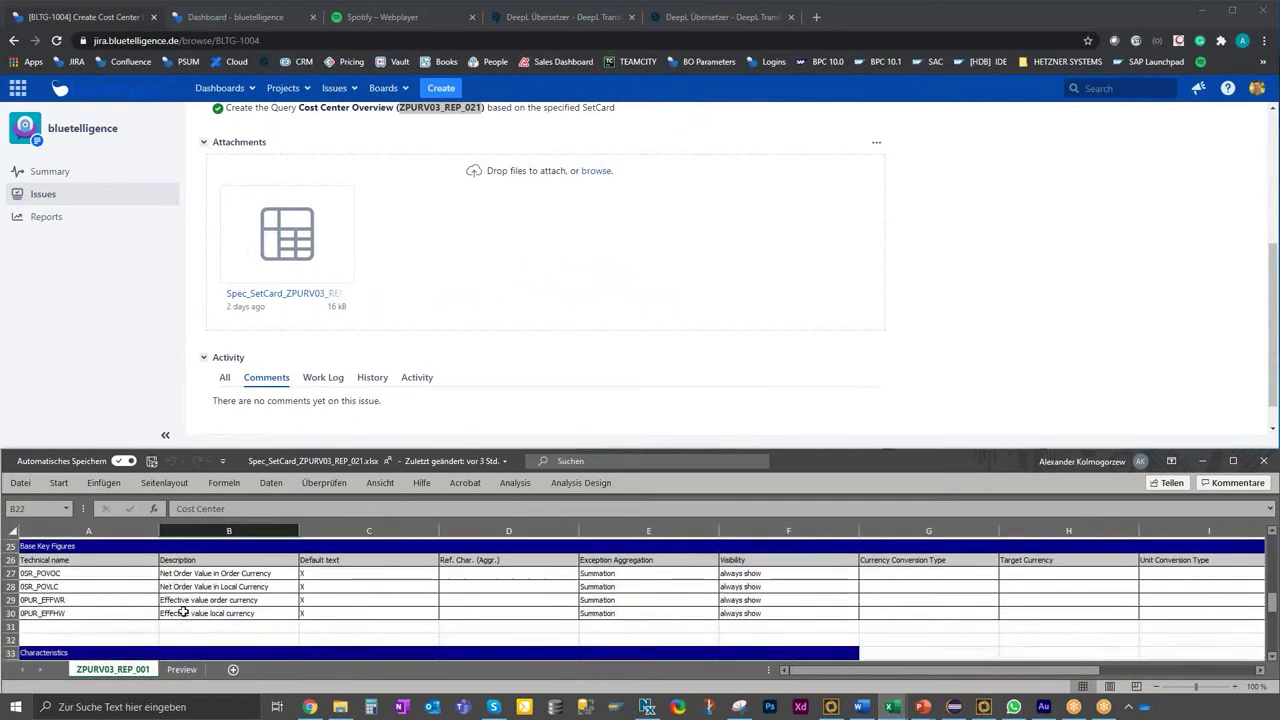
left_click_drag(78, 572, 80, 612)
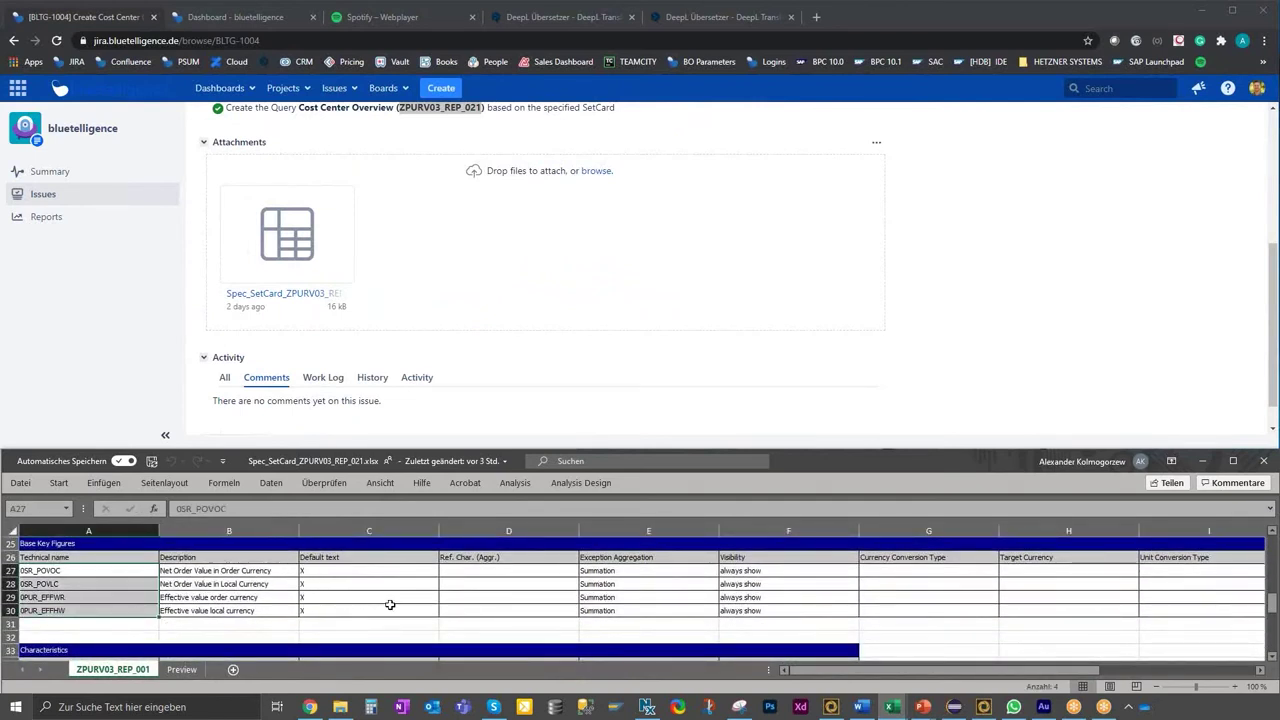
scroll(390, 605, "down", 3)
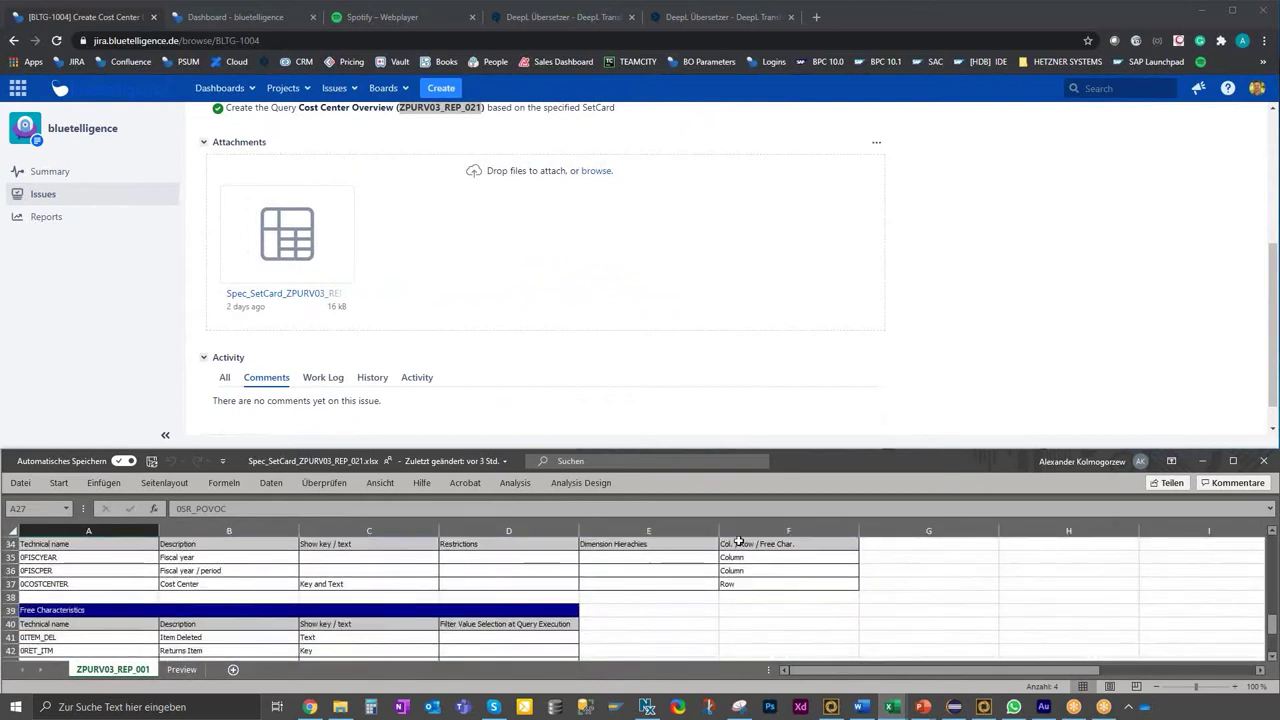
left_click_drag(752, 557, 750, 570)
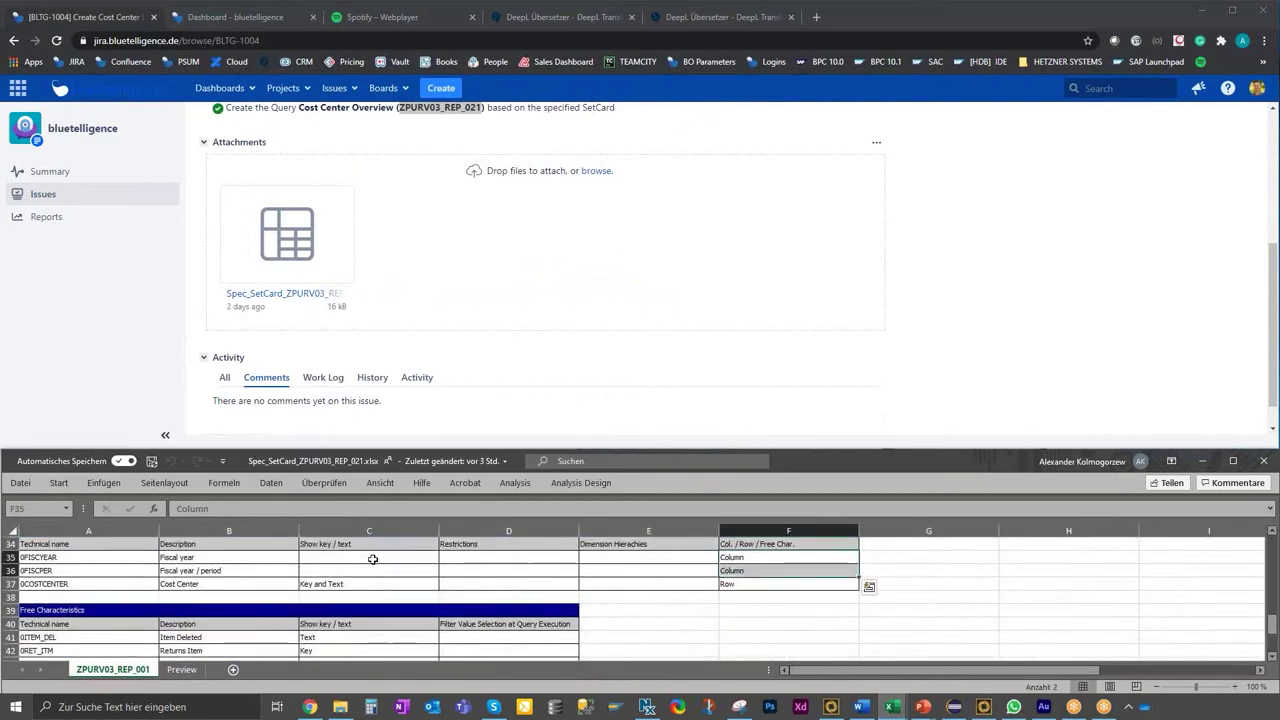
scroll(372, 559, "down", 4)
scroll(62, 615, "up", 9)
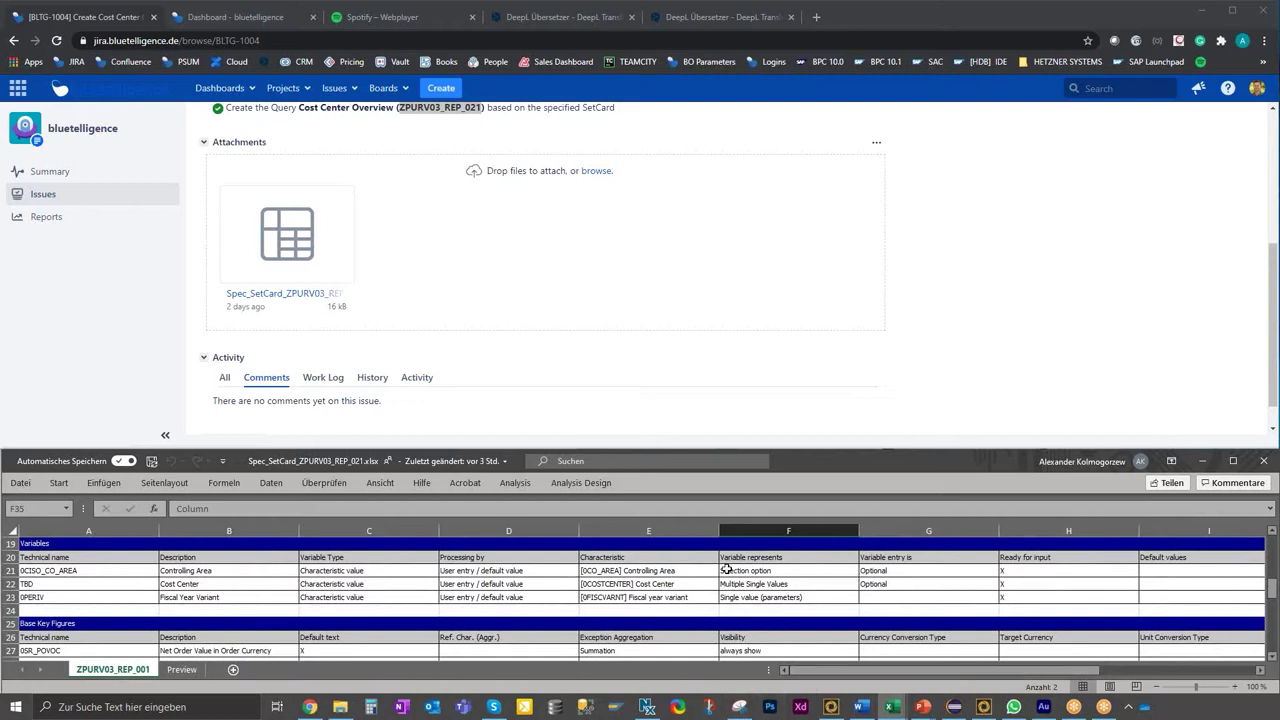
Switch to Eclipse and list the existing queries of the ZPURV03 Purchase Accounting CompositeProvider.
left_click(954, 707)
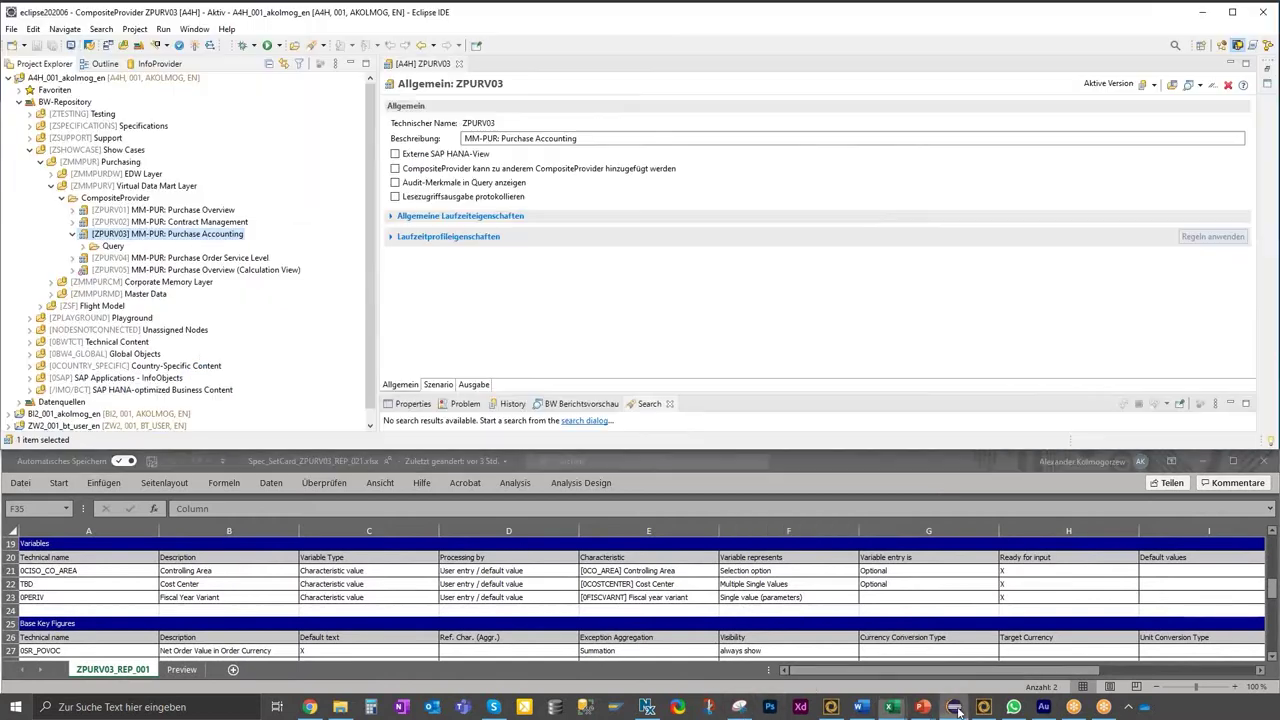
left_click(83, 247)
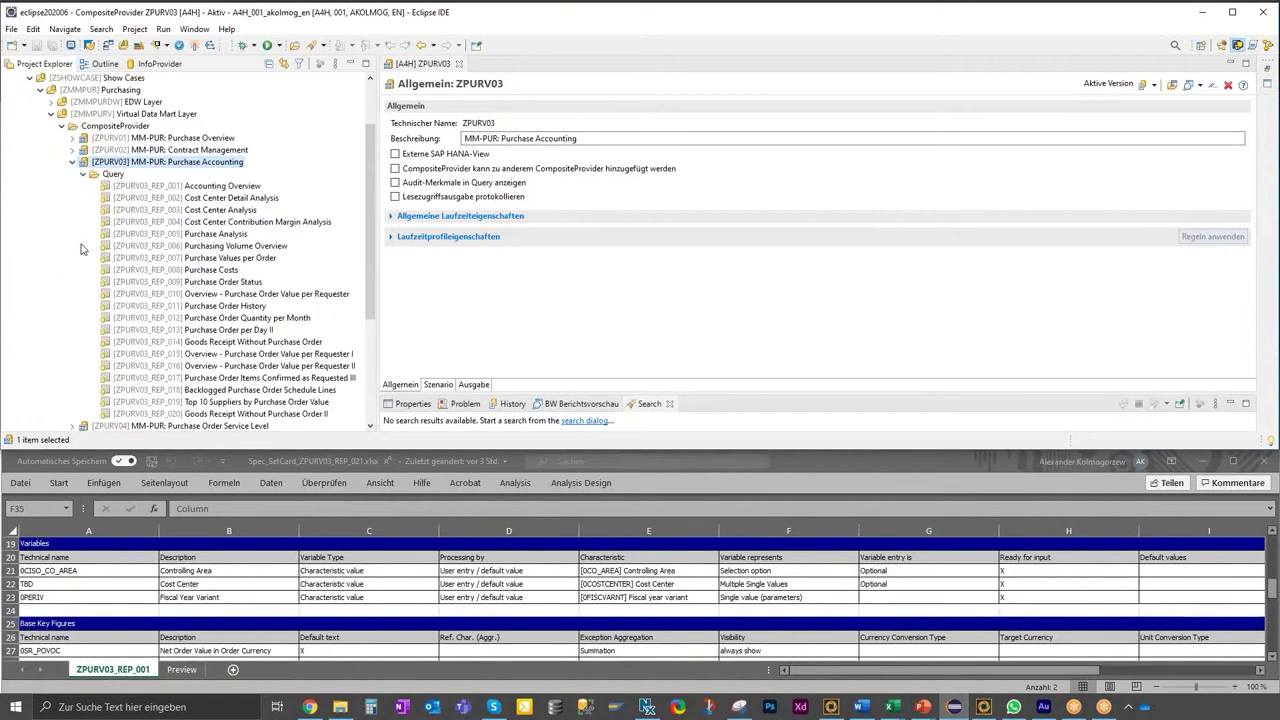
left_click_drag(374, 155, 374, 167)
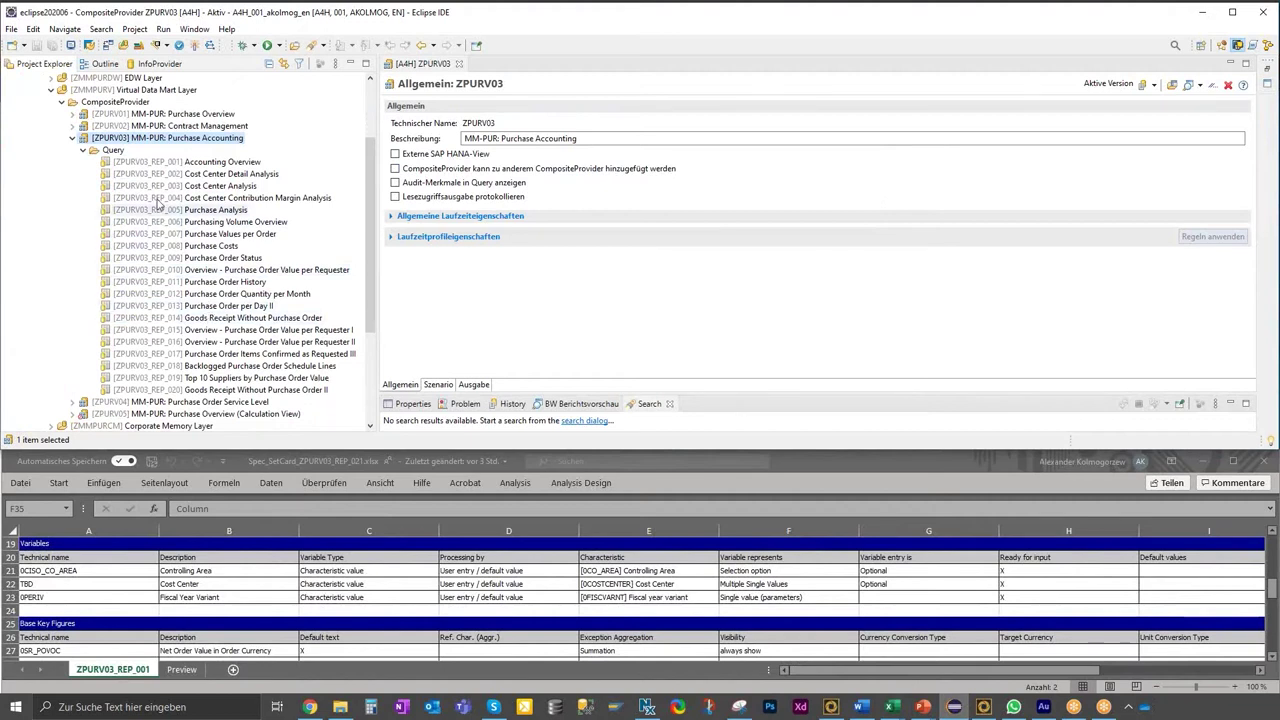
Open query ZPURV03_REP_002 and examine its fixed filter variables and its sheet definition with the key figures.
left_click(136, 174)
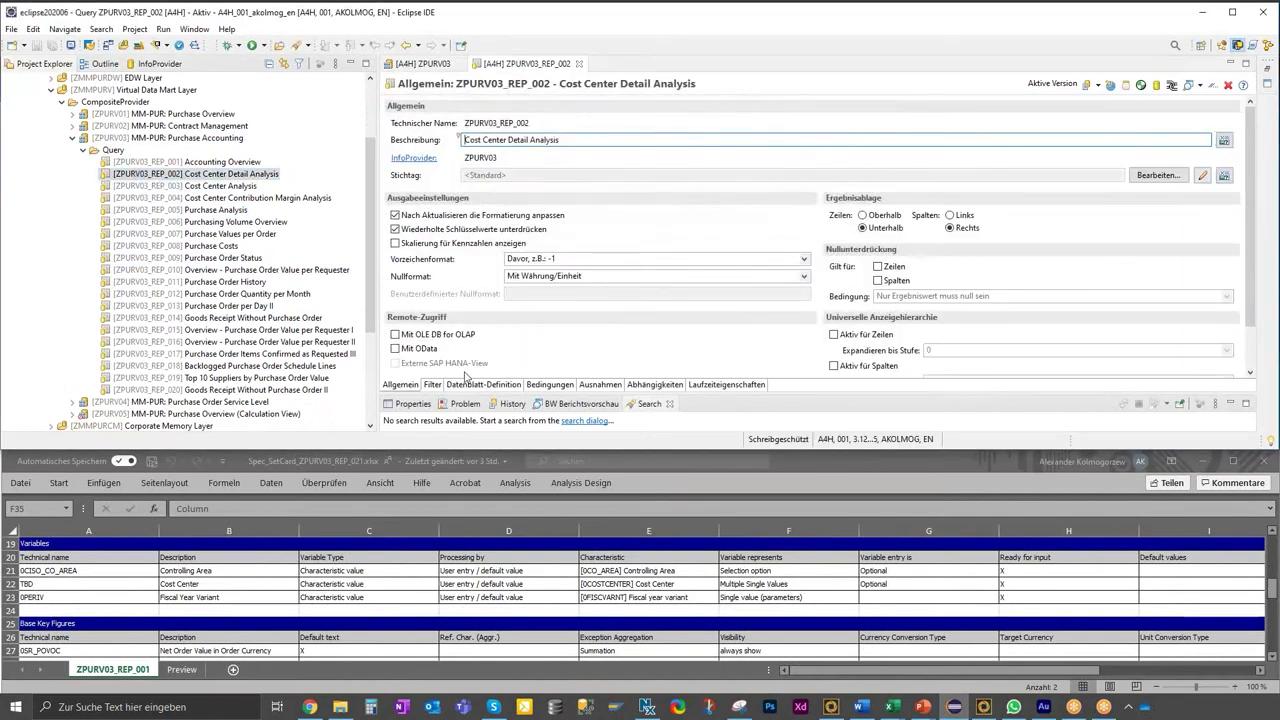
left_click(433, 384)
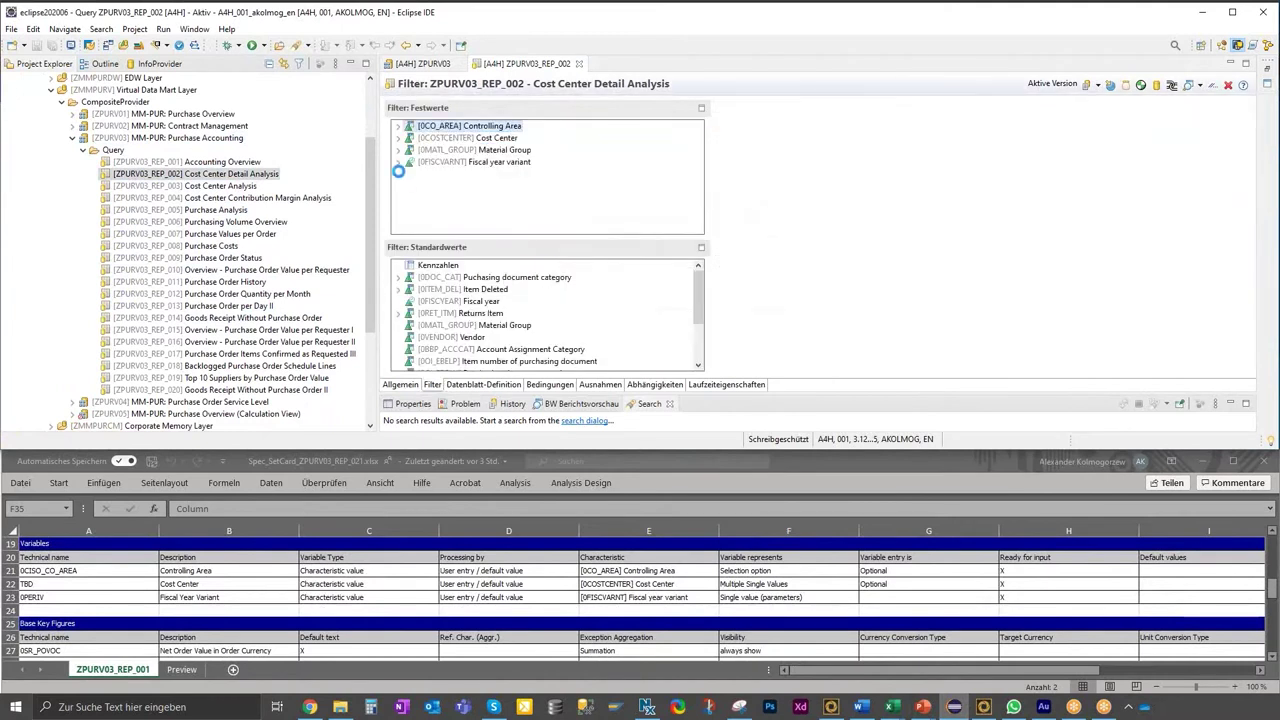
left_click(398, 126)
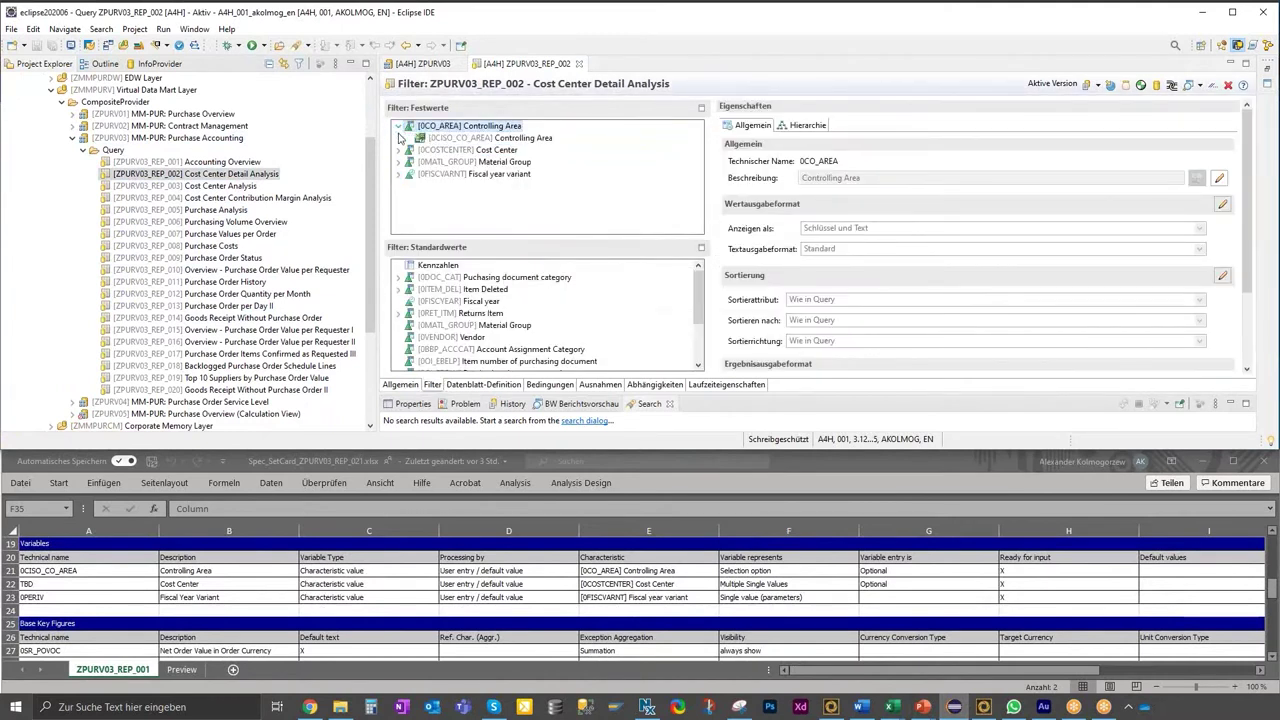
left_click(398, 151)
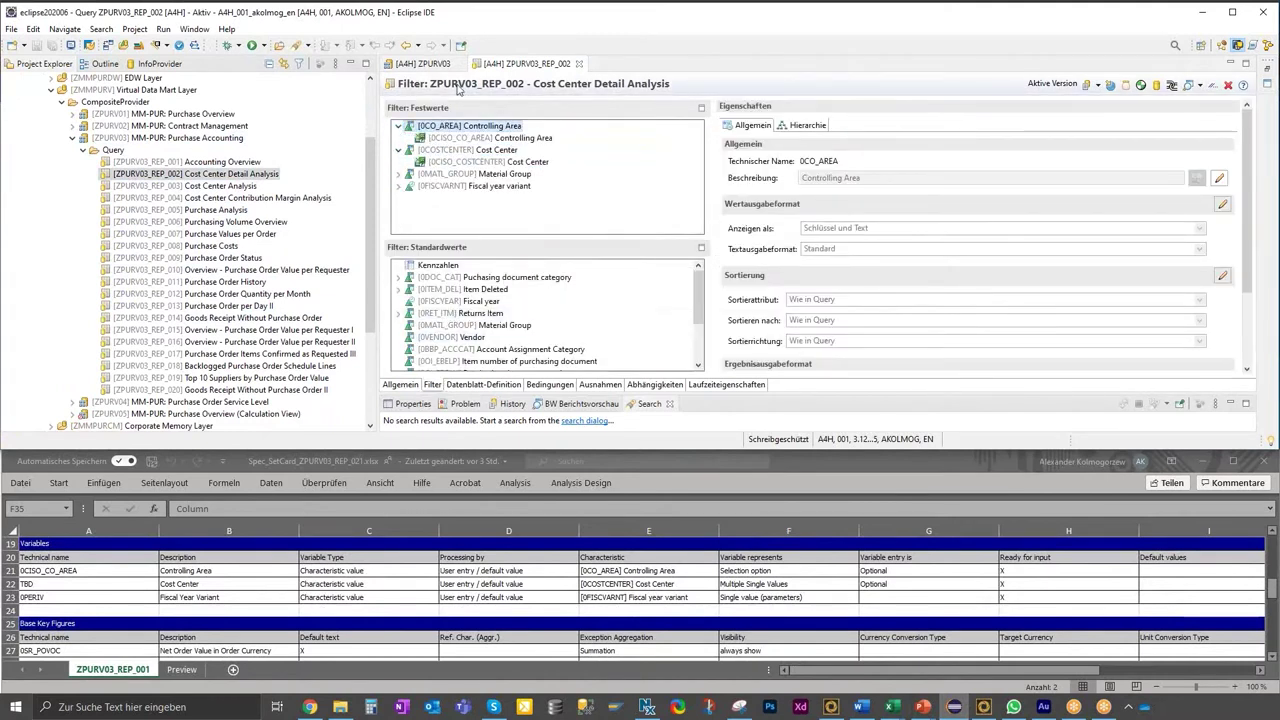
left_click(492, 384)
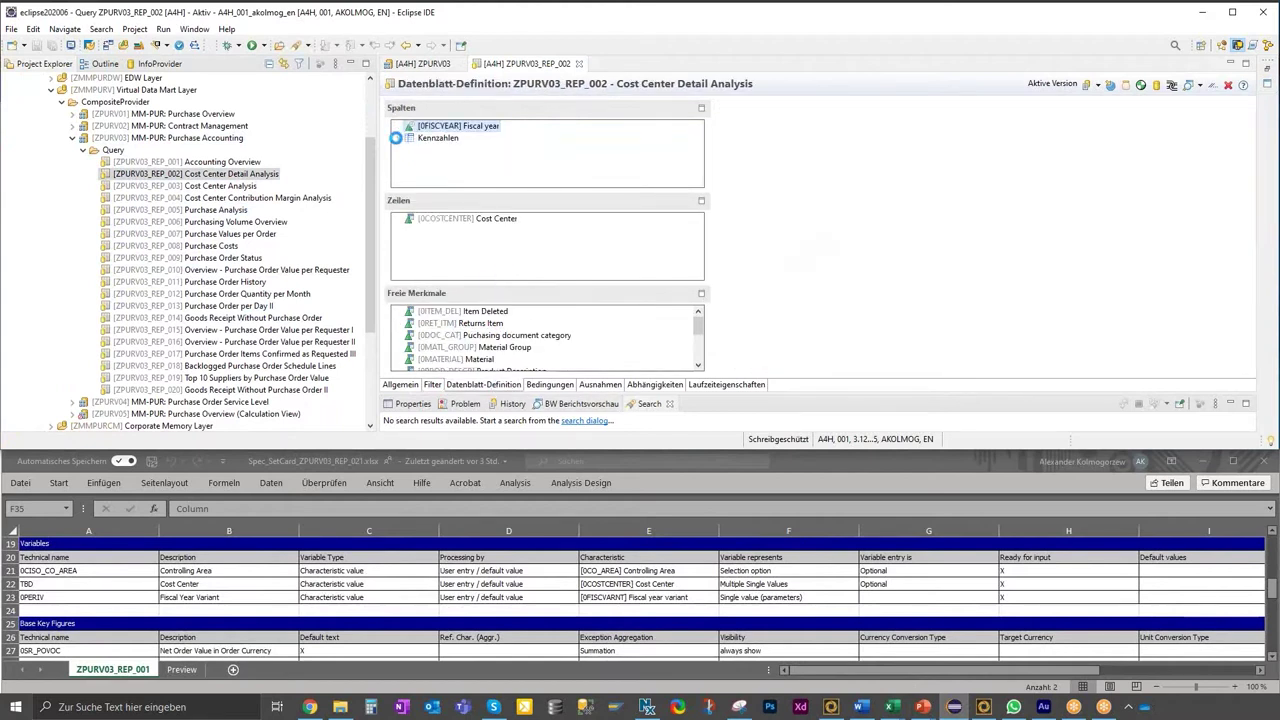
left_click(396, 137)
scroll(446, 170, "down", 3)
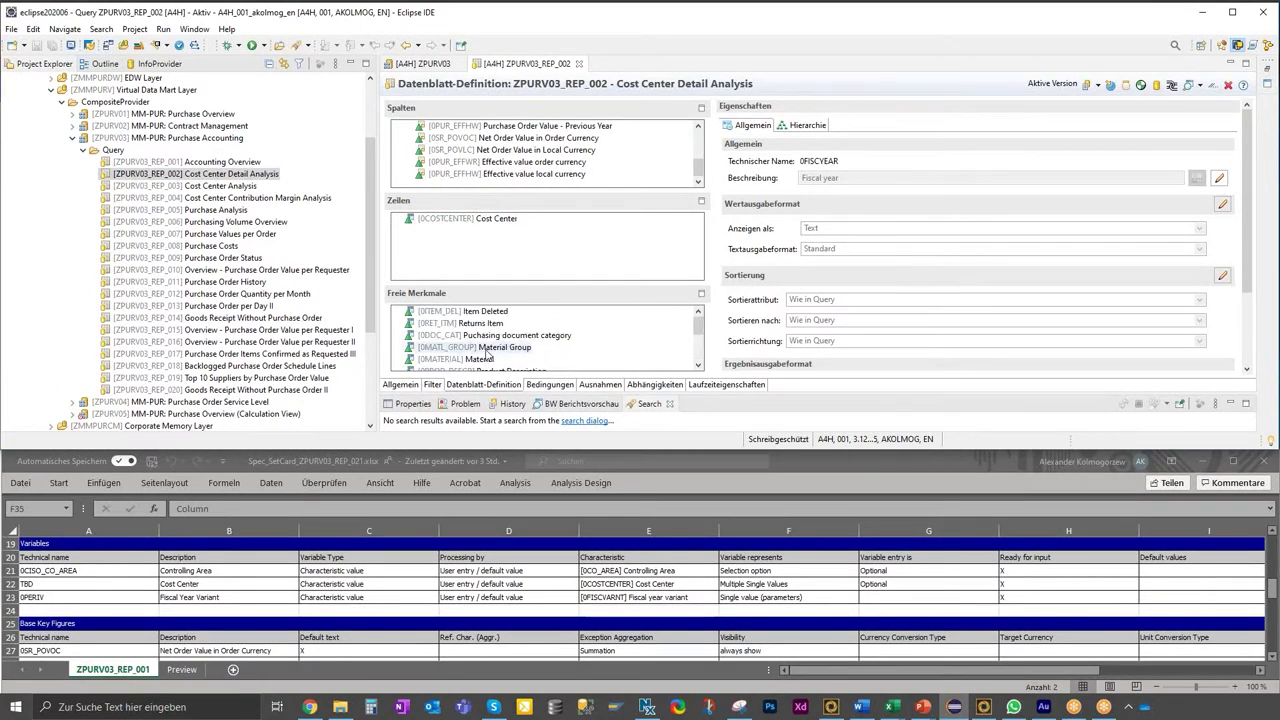
Open query ZPURV03_REP_005 and inspect its filters and the key figures in its sheet definition.
left_click(145, 209)
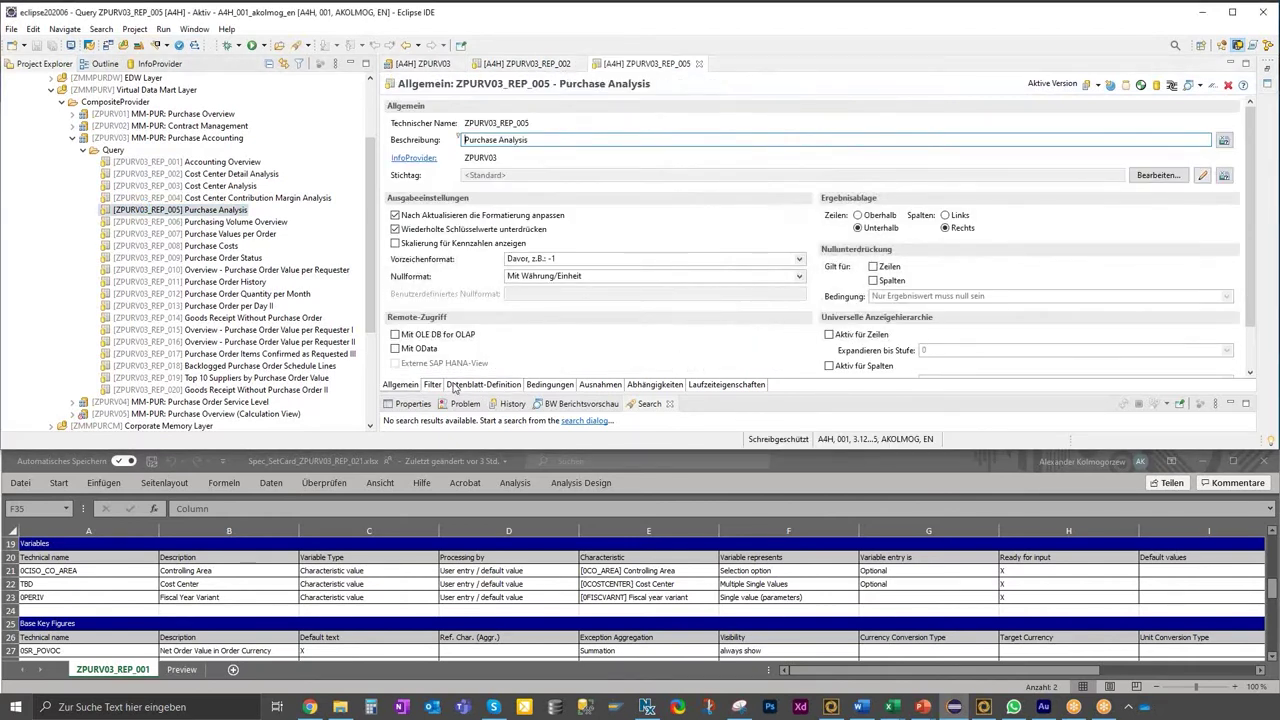
left_click(432, 385)
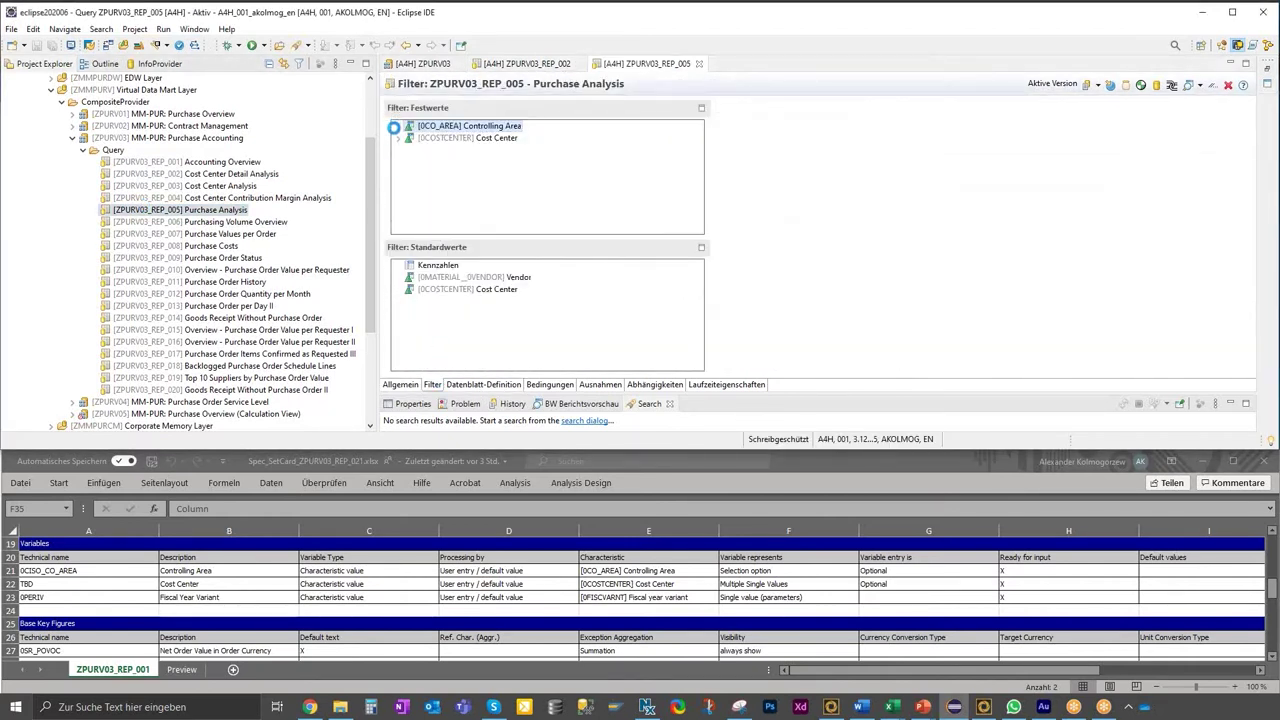
left_click(470, 385)
left_click(398, 127)
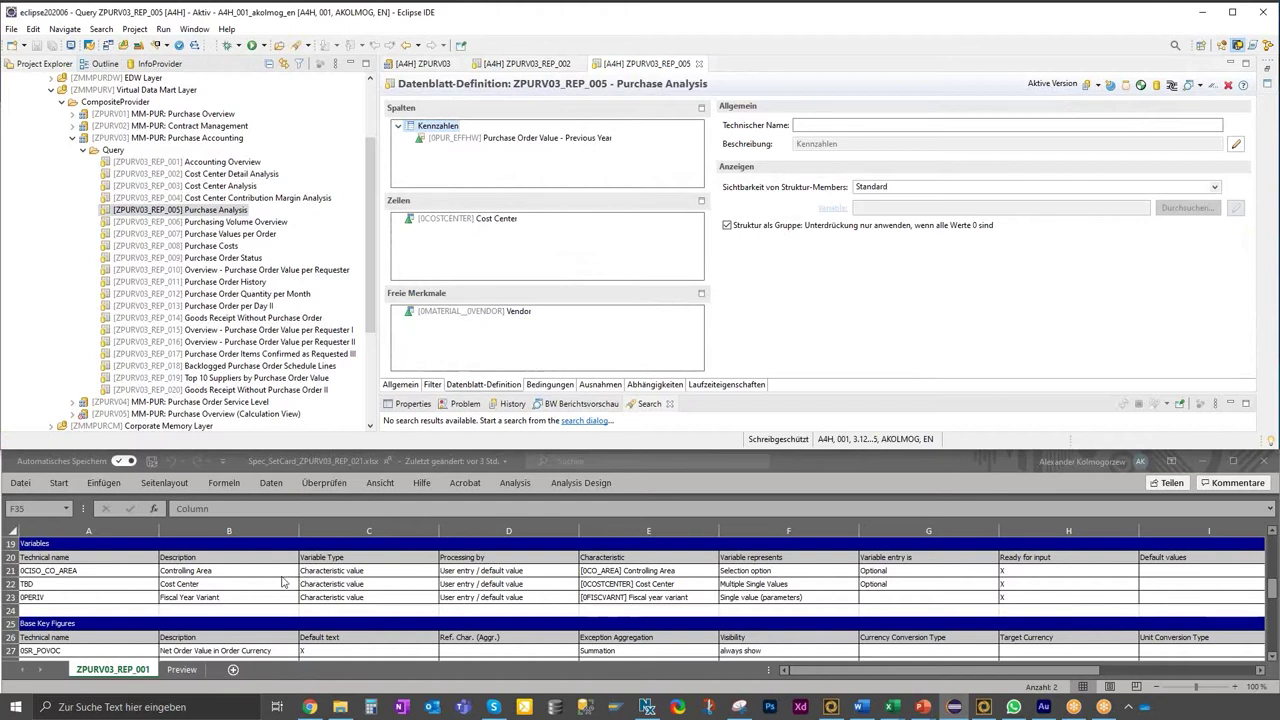
Return to the Excel SetCard and check the technical name of the Controlling Area variable.
left_click(262, 590)
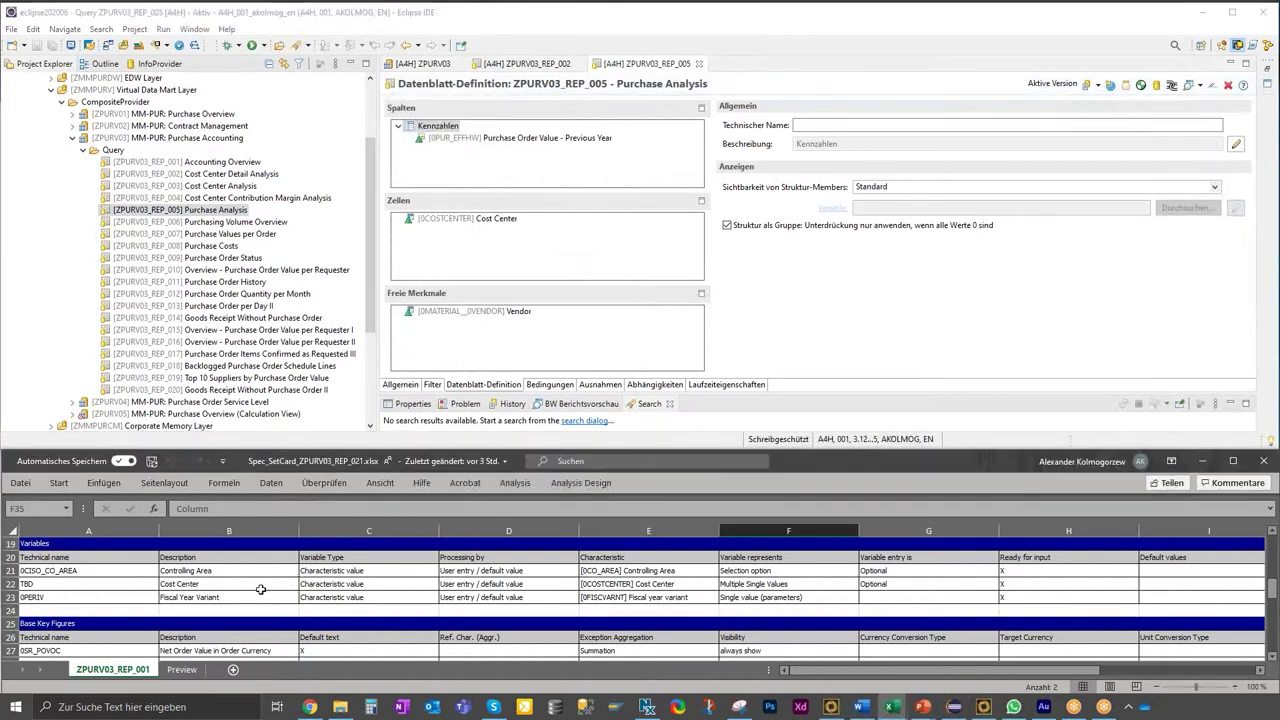
left_click(106, 572)
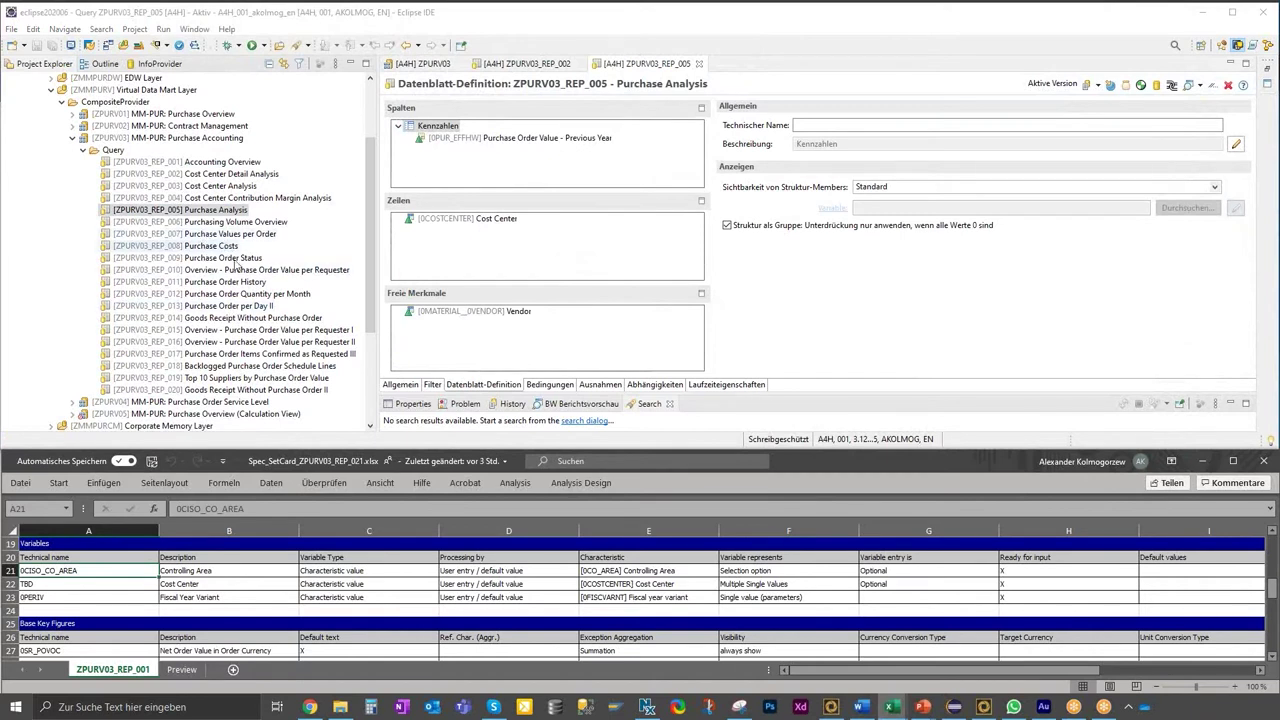
key("alt+Tab")
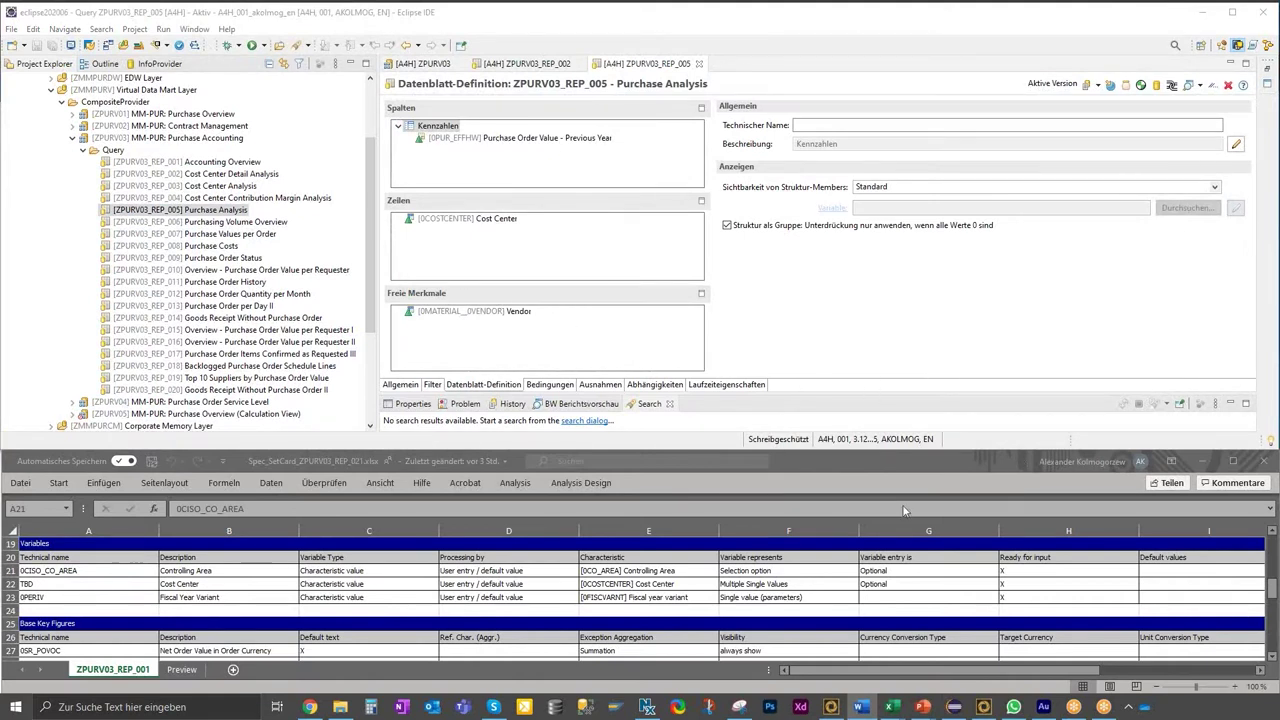
Switch to Performer Suite and examine the ZPURV03 data flow from the queries down to the source objects.
left_click(984, 707)
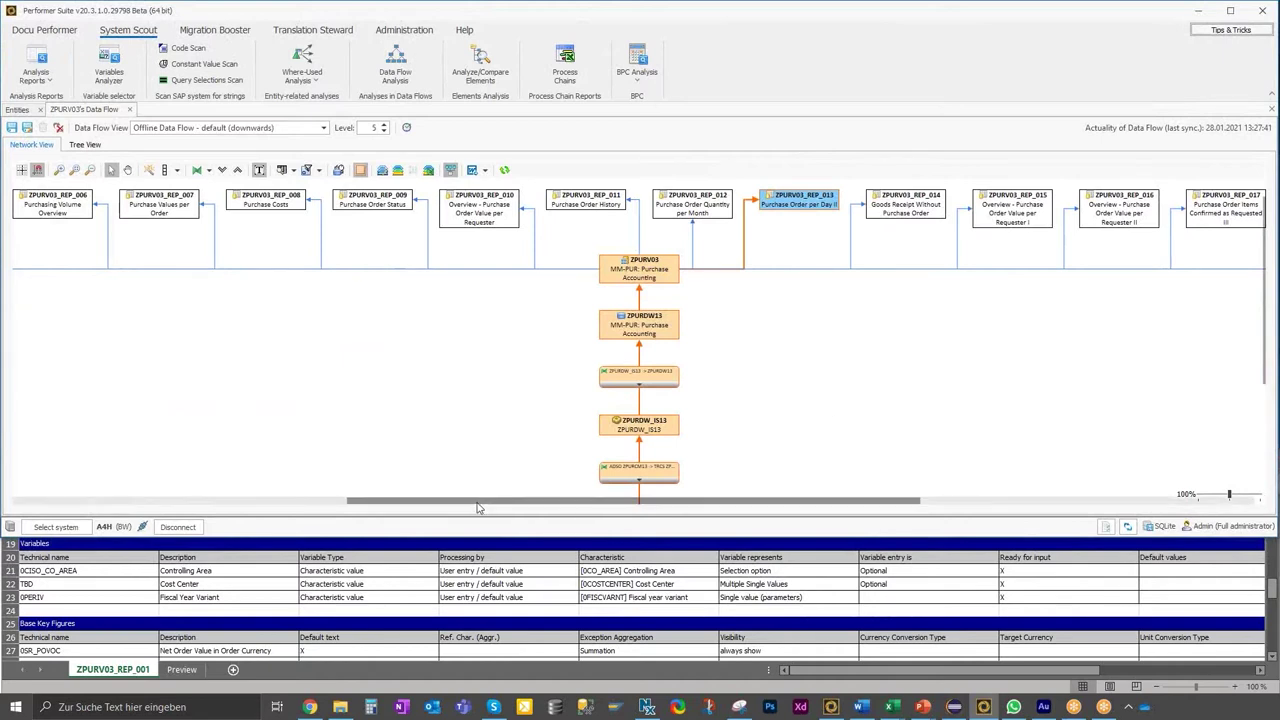
left_click_drag(472, 507, 505, 490)
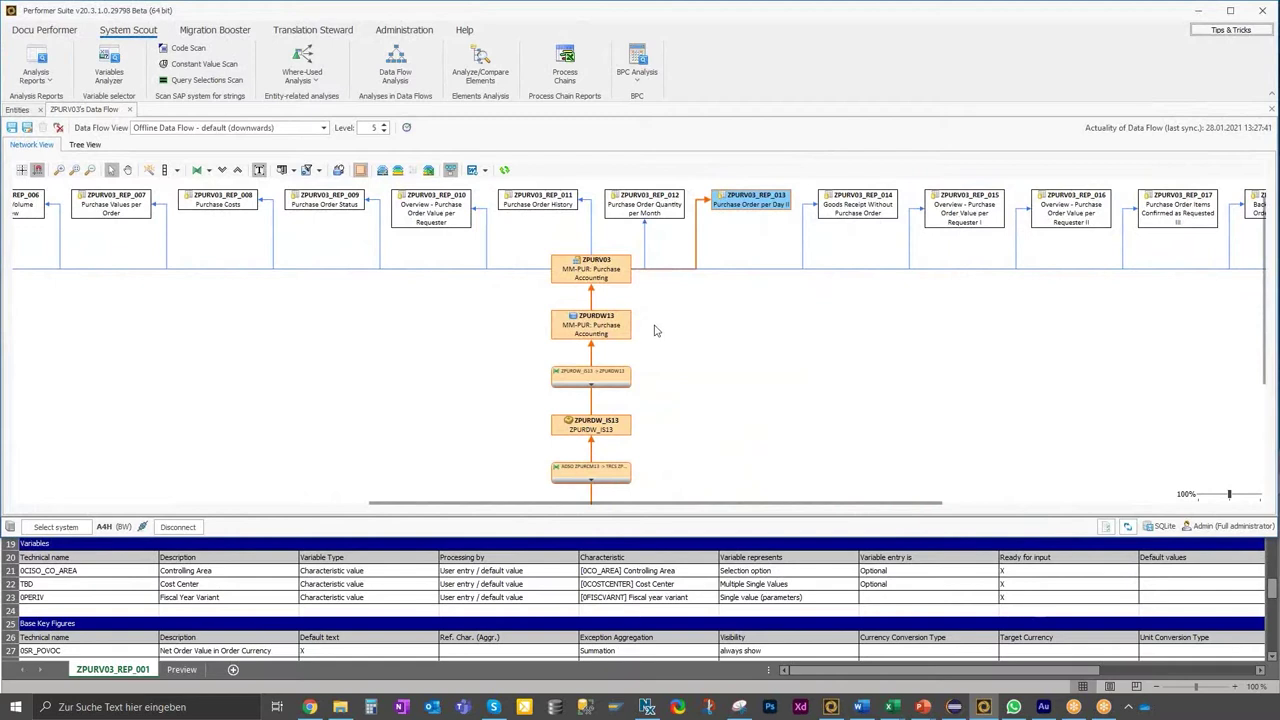
scroll(503, 435, "down", 2)
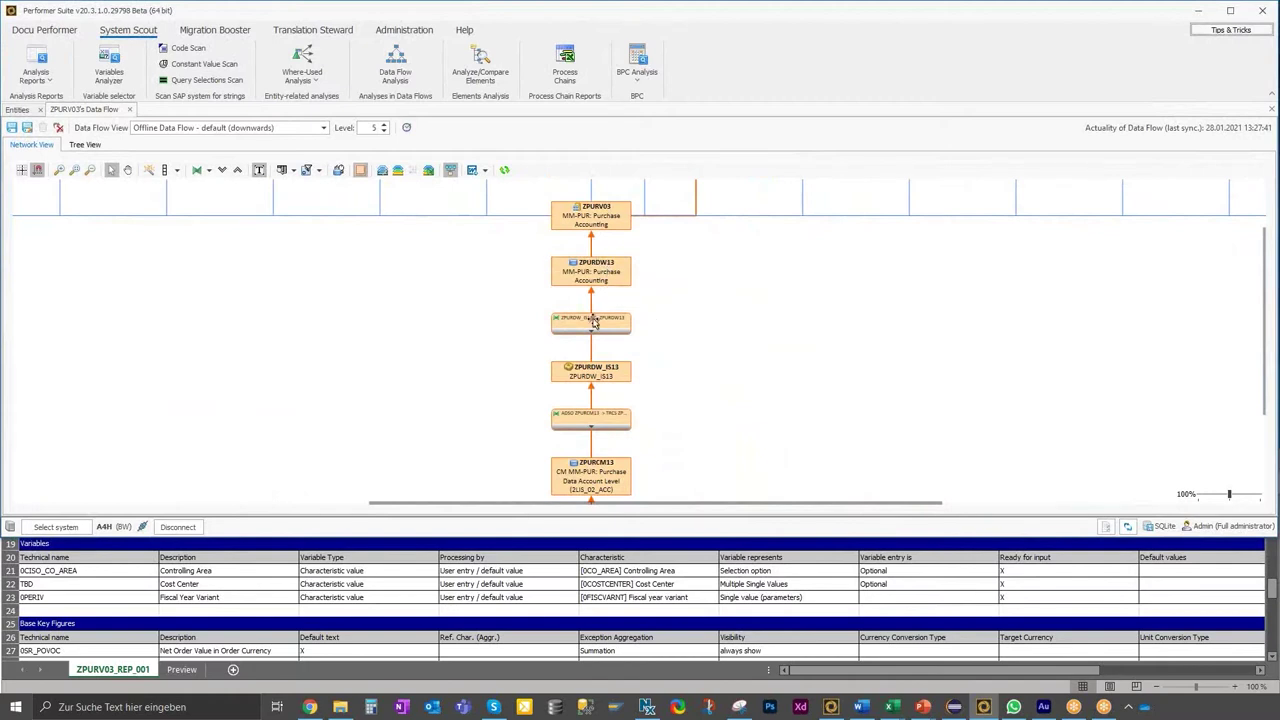
scroll(735, 365, "up", 3)
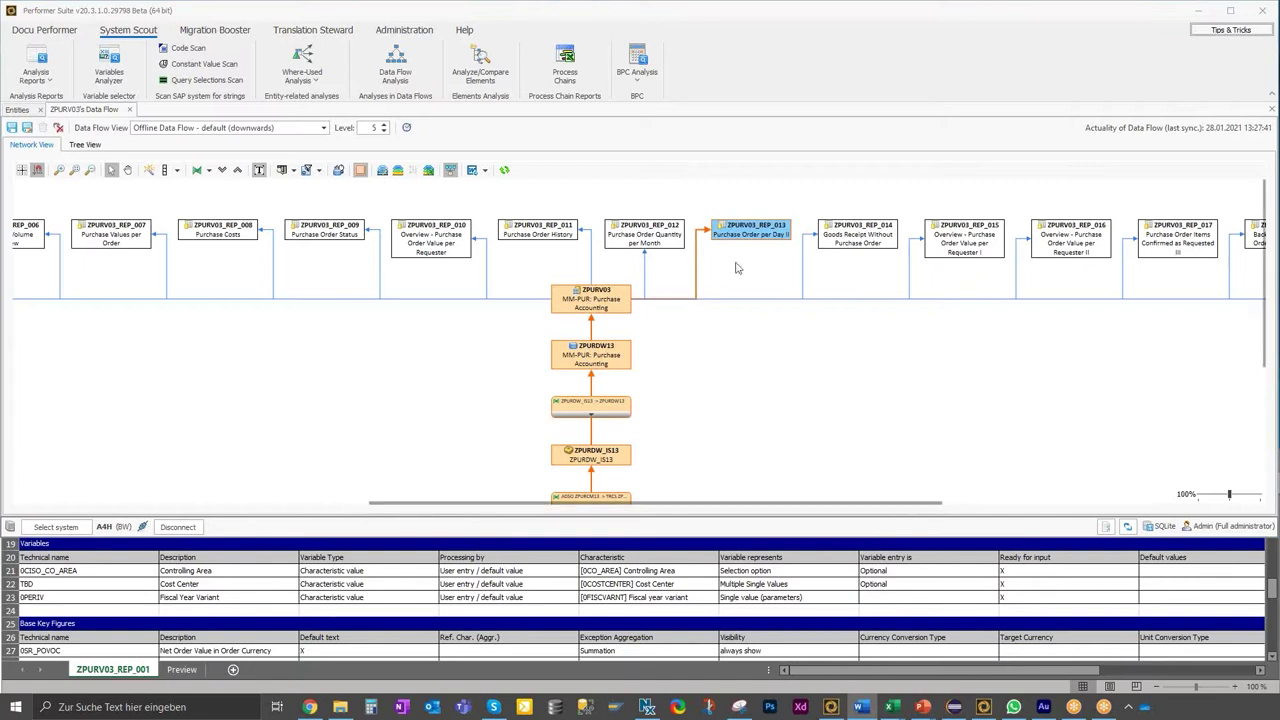
Highlight queries ZPURV03_REP_018, REP_019, REP_020 and REP_001 together in the data flow to view their shared path.
left_click_drag(375, 503, 672, 516)
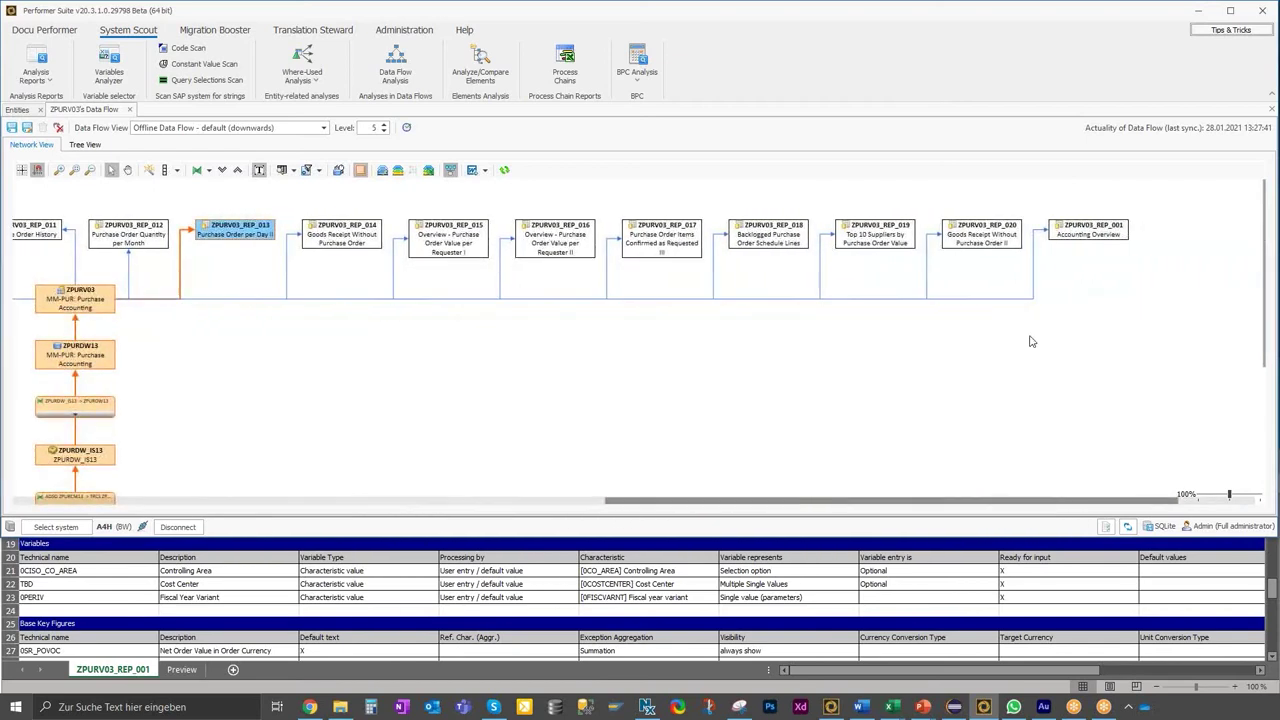
left_click_drag(1168, 197, 703, 321)
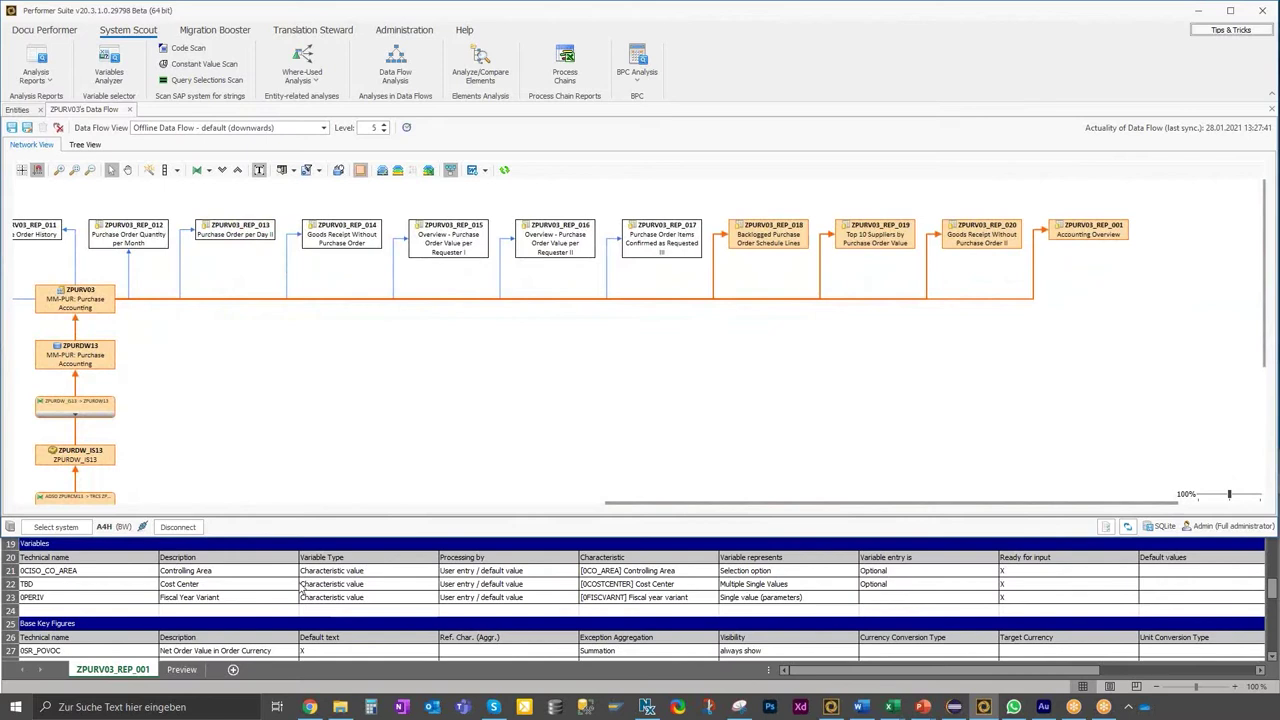
left_click_drag(617, 502, 319, 507)
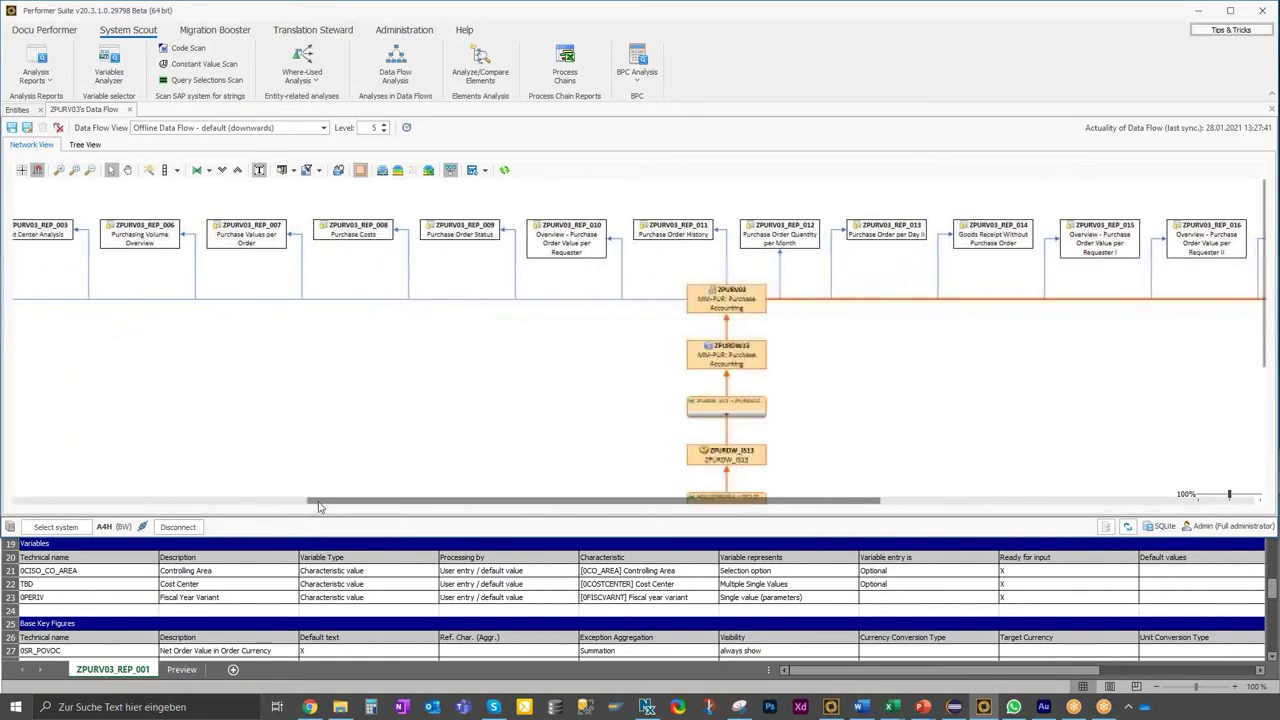
Start the Reporting Entities with certain InfoObjects analysis report and list the characteristics available for selection.
left_click(36, 68)
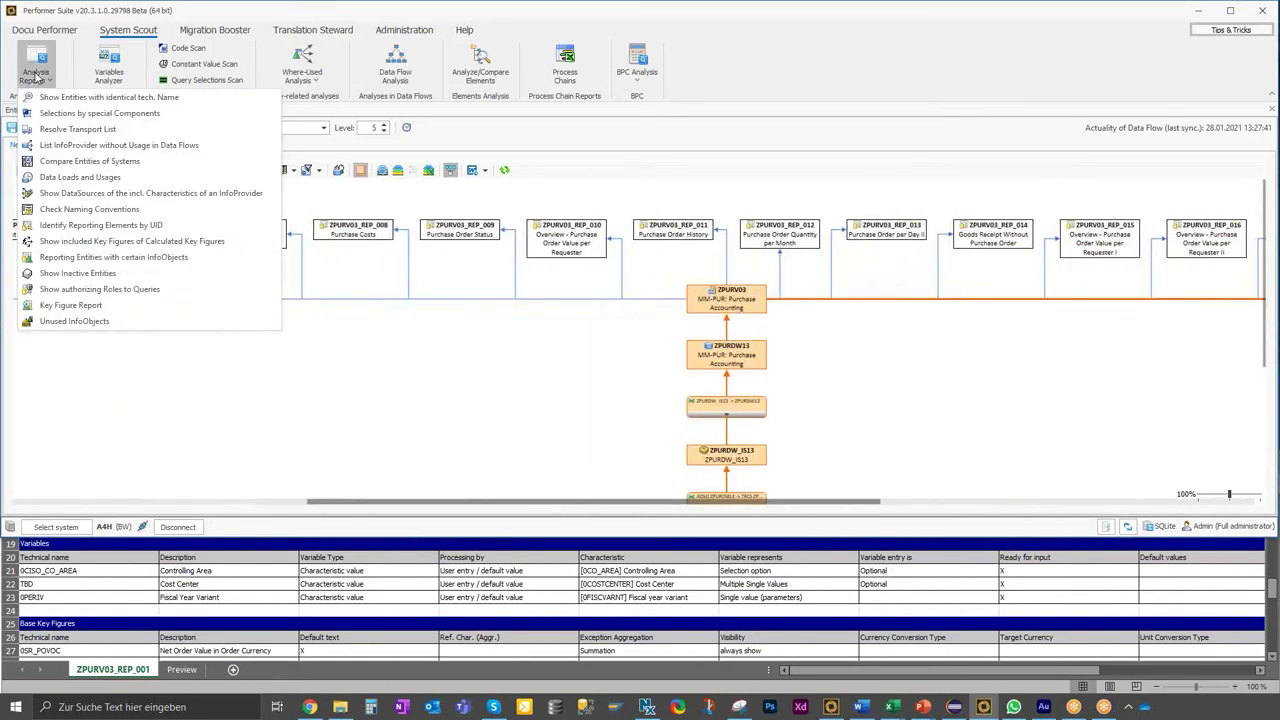
left_click(190, 260)
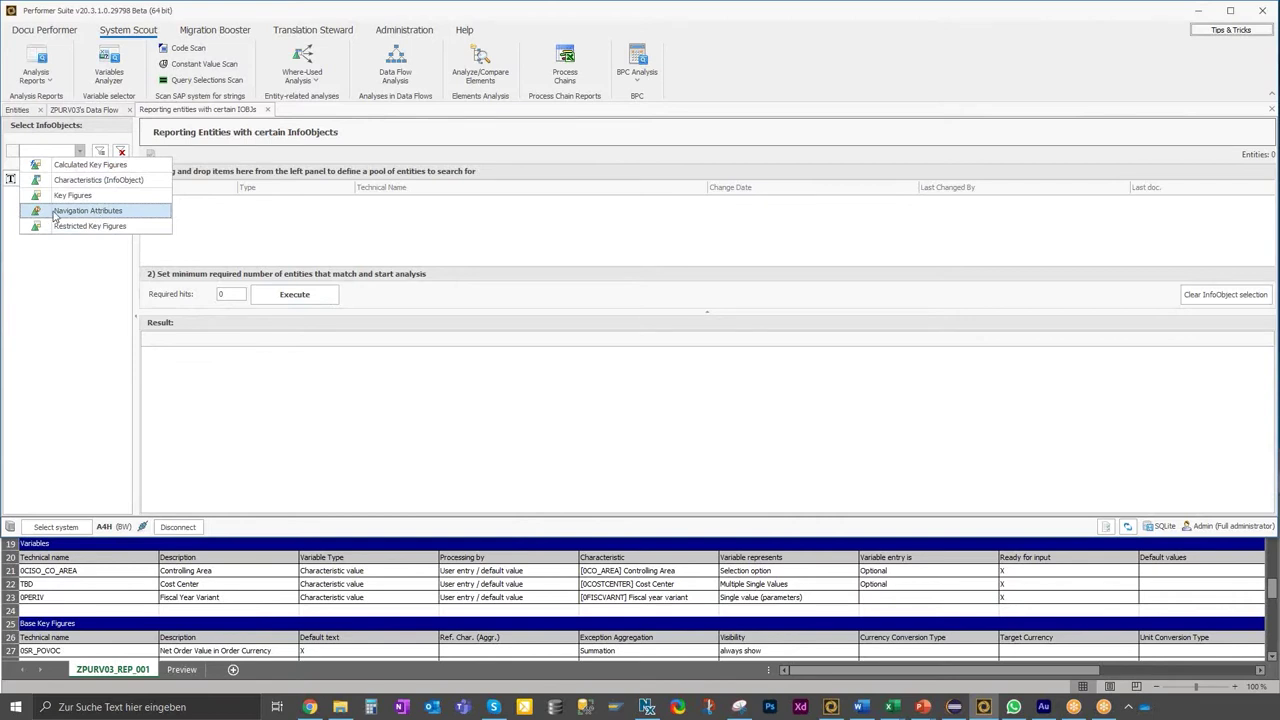
left_click(97, 181)
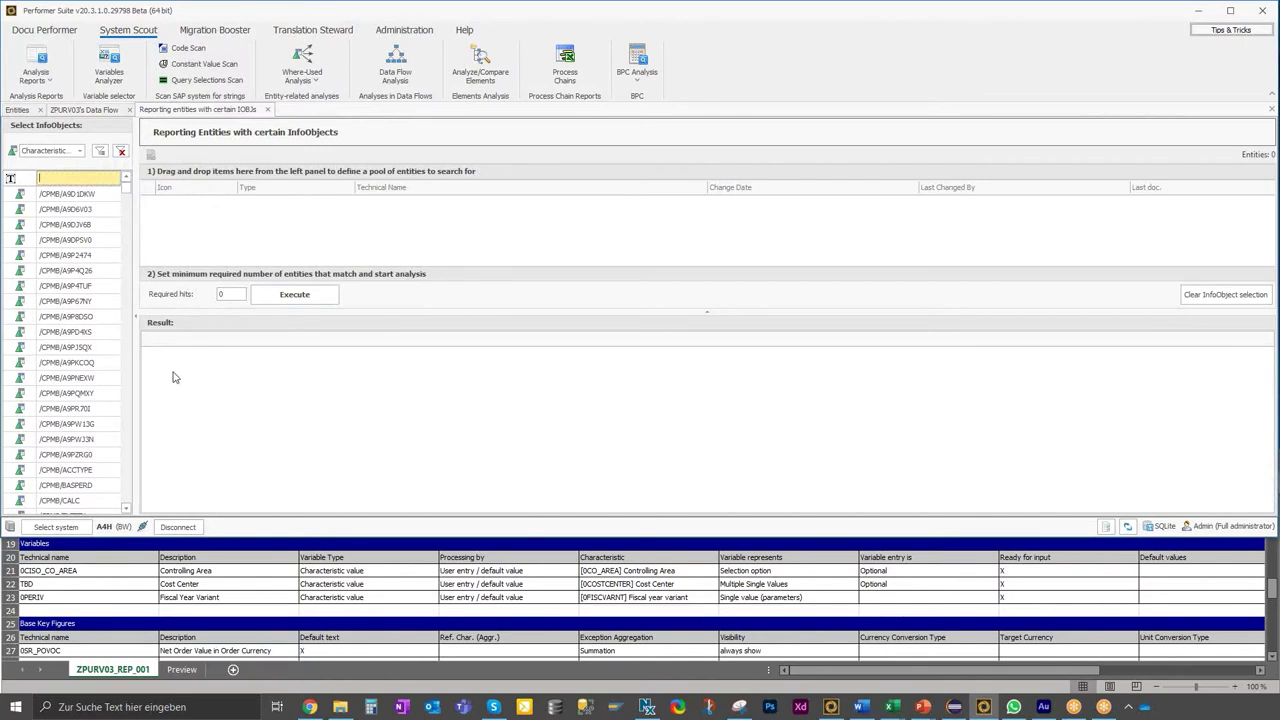
Filter the characteristics by the technical names 0FISCYEAR, 0FISCPER and 0COSTCENTER, copied from the Characteristics section of the Excel SetCard.
left_click(100, 150)
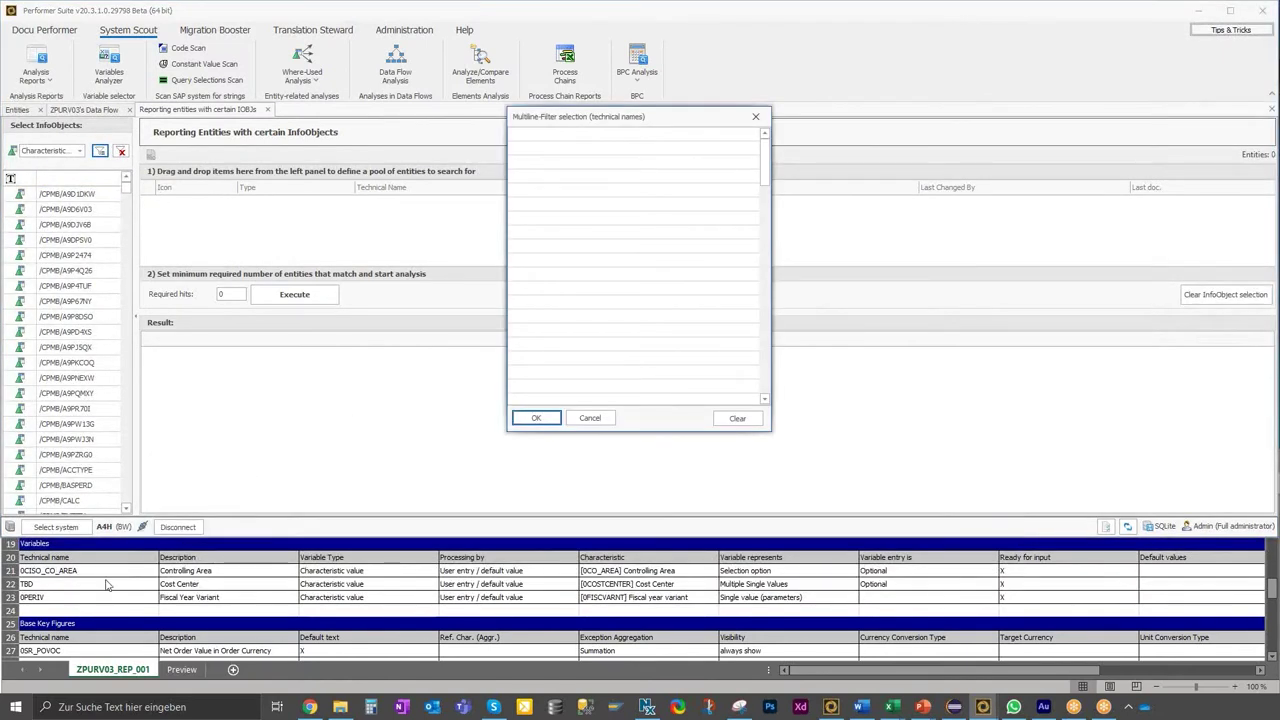
left_click(107, 585)
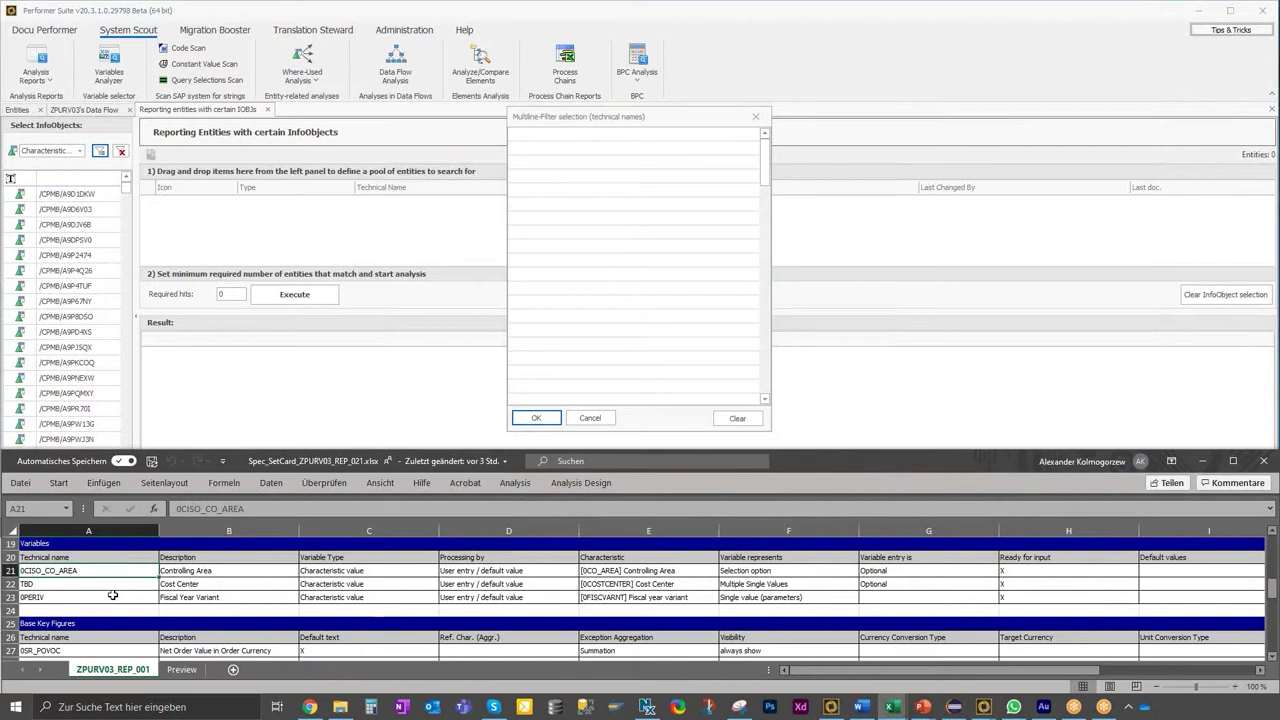
scroll(113, 595, "down", 4)
left_click(94, 597)
key("ctrl+c")
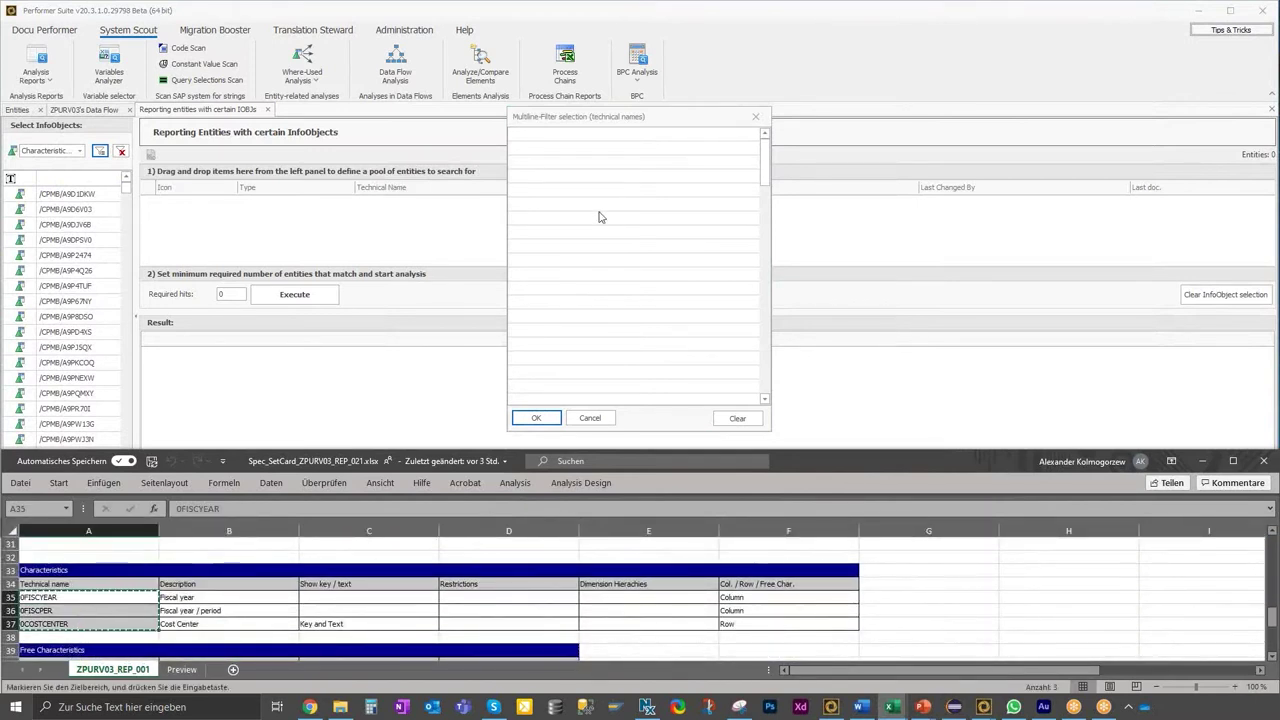
left_click(539, 143)
key("ctrl+v")
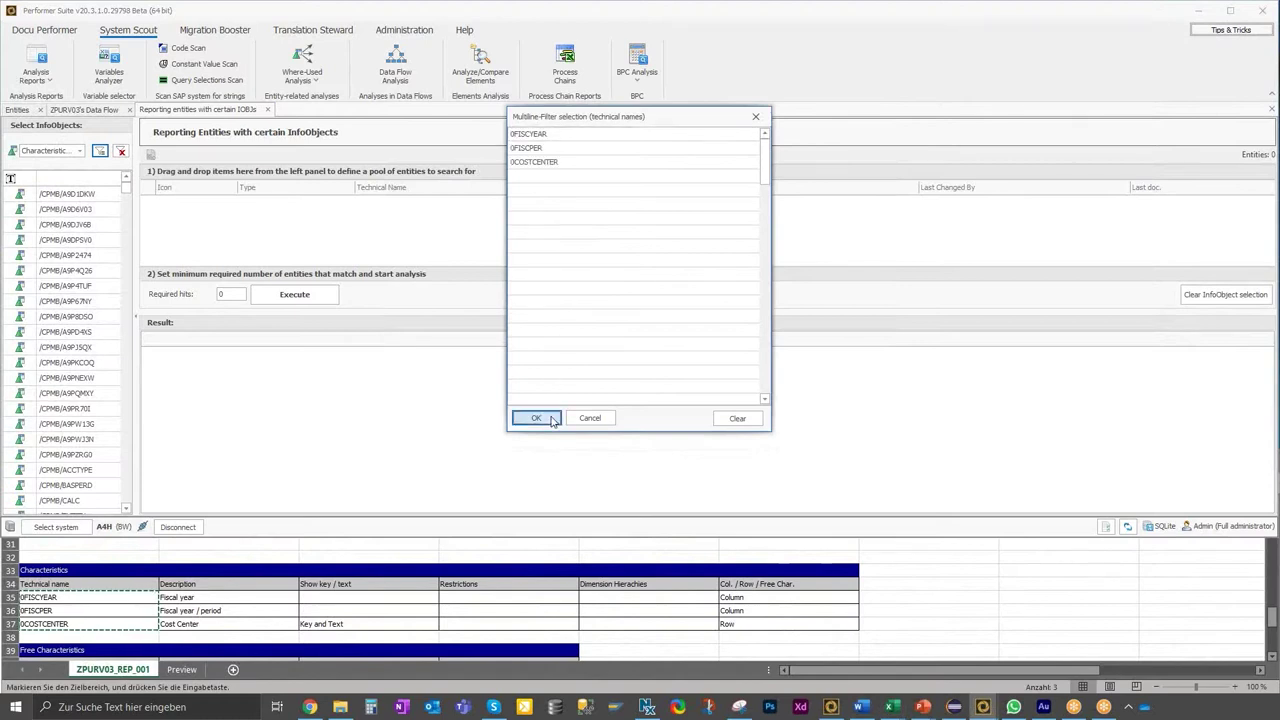
left_click(550, 416)
Add the filtered characteristics 0COSTCENTER, 0FISCPER and 0FISCYEAR to the pool of entities to search for.
left_click(60, 195)
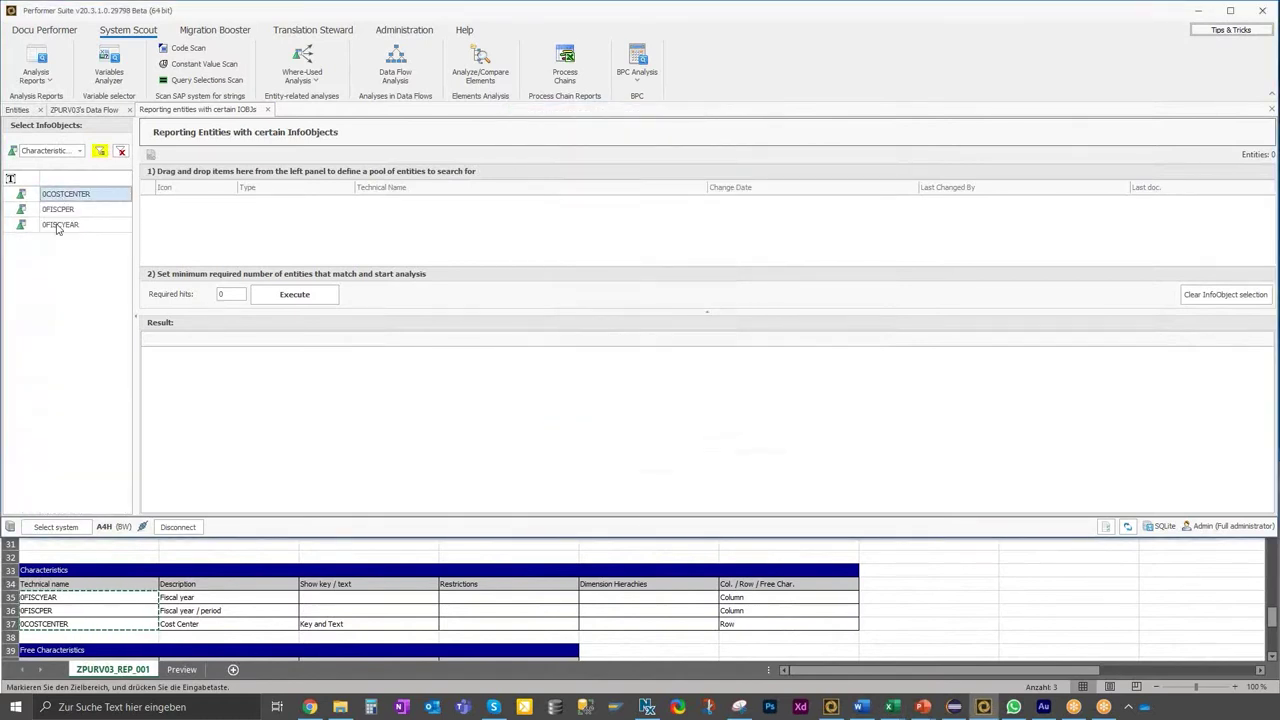
left_click(57, 228, "shift")
left_click_drag(55, 230, 240, 232)
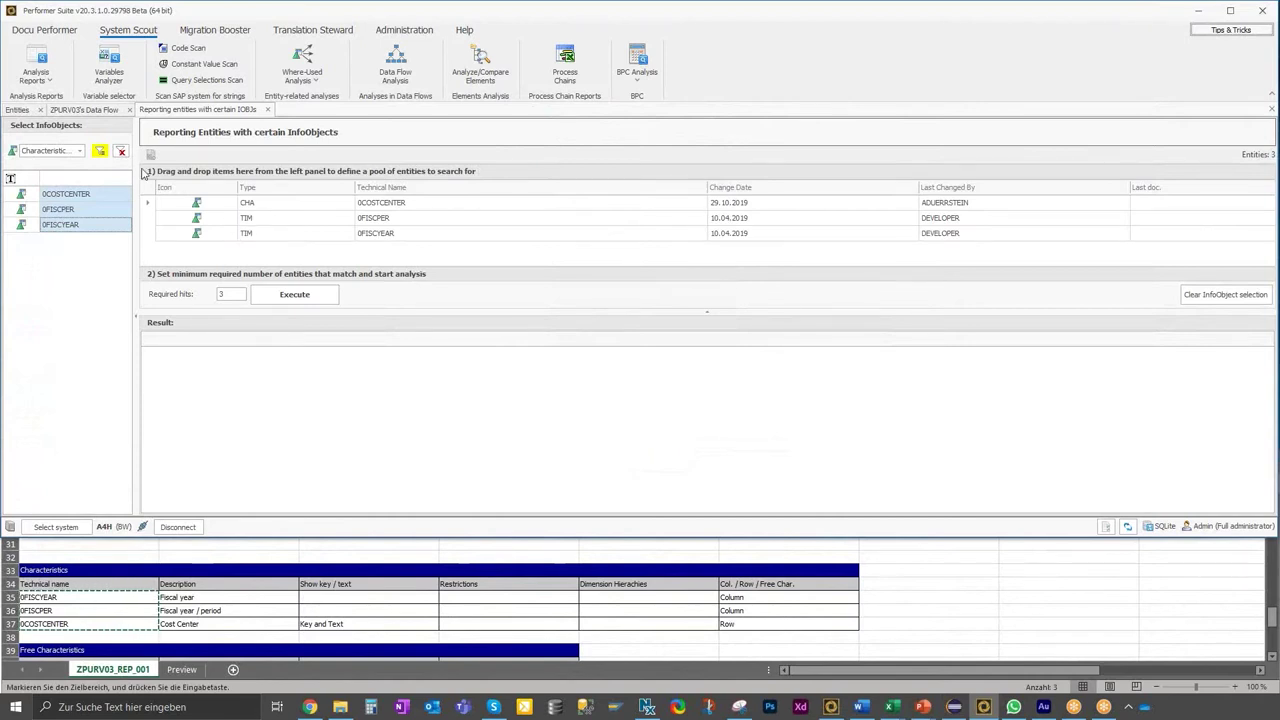
Switch the InfoObject list to key figures and filter it by 0SR_POVOC, 0SR_POVLC, 0PUR_EFFWR and 0PUR_EFFHW, copied from the SetCard.
left_click(100, 151)
left_click(80, 151)
left_click(50, 181)
left_click(116, 575)
scroll(116, 575, "up", 2)
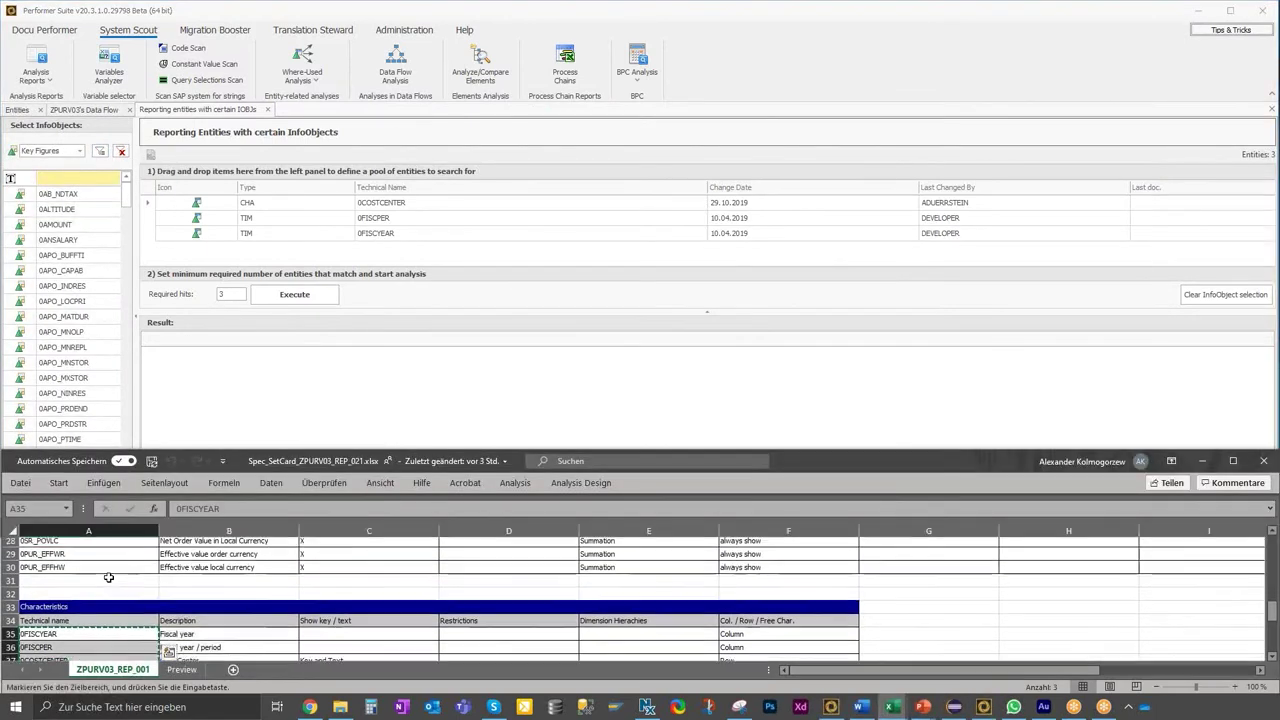
left_click(48, 572)
left_click_drag(50, 583, 51, 614)
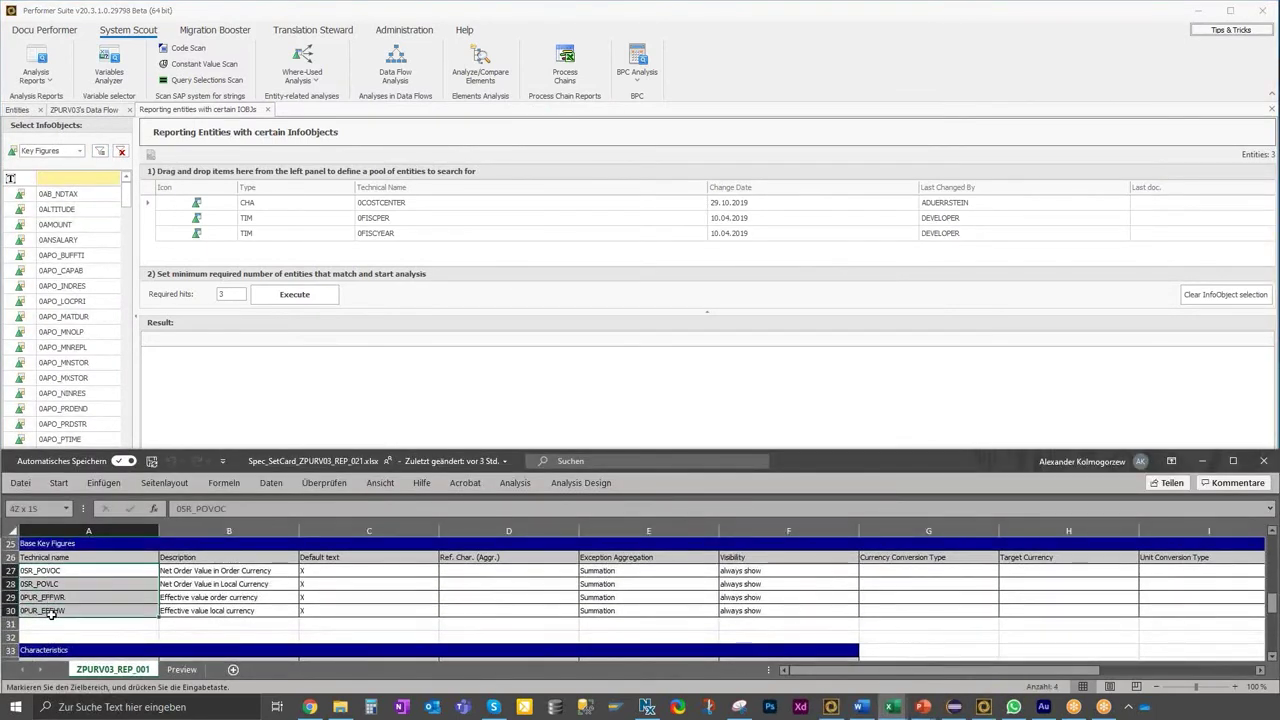
key("ctrl+c")
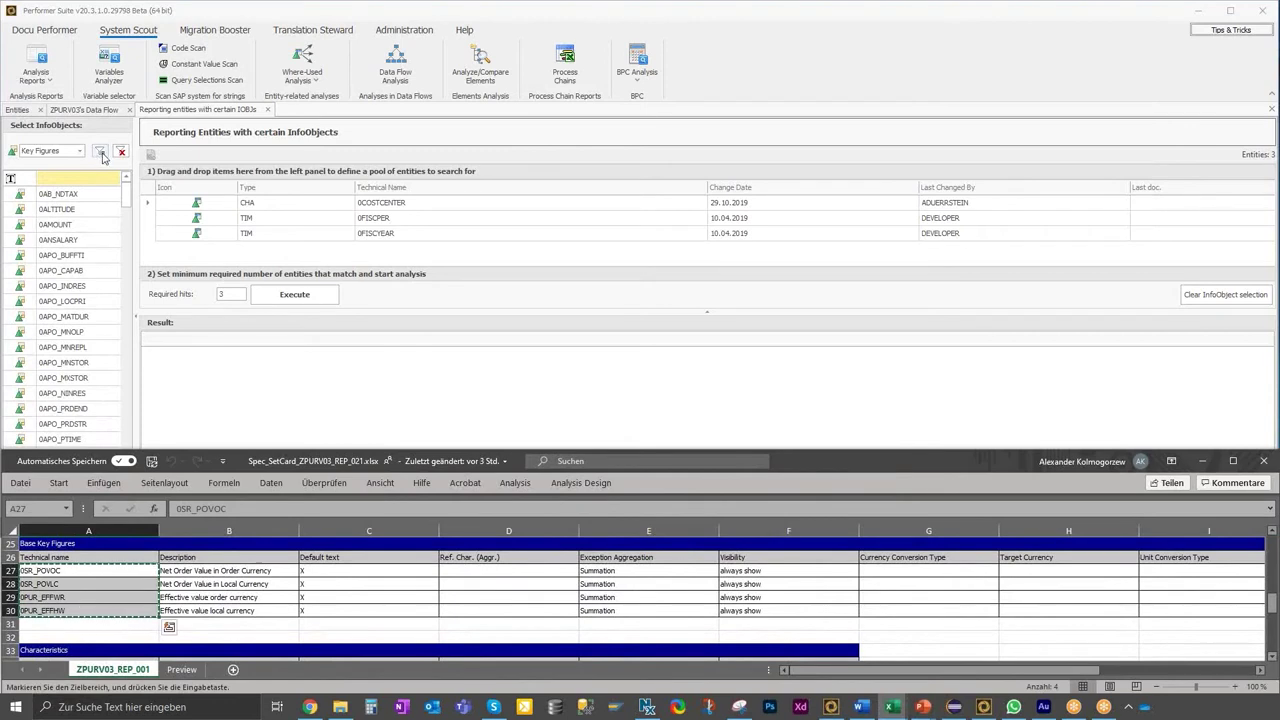
left_click(100, 152)
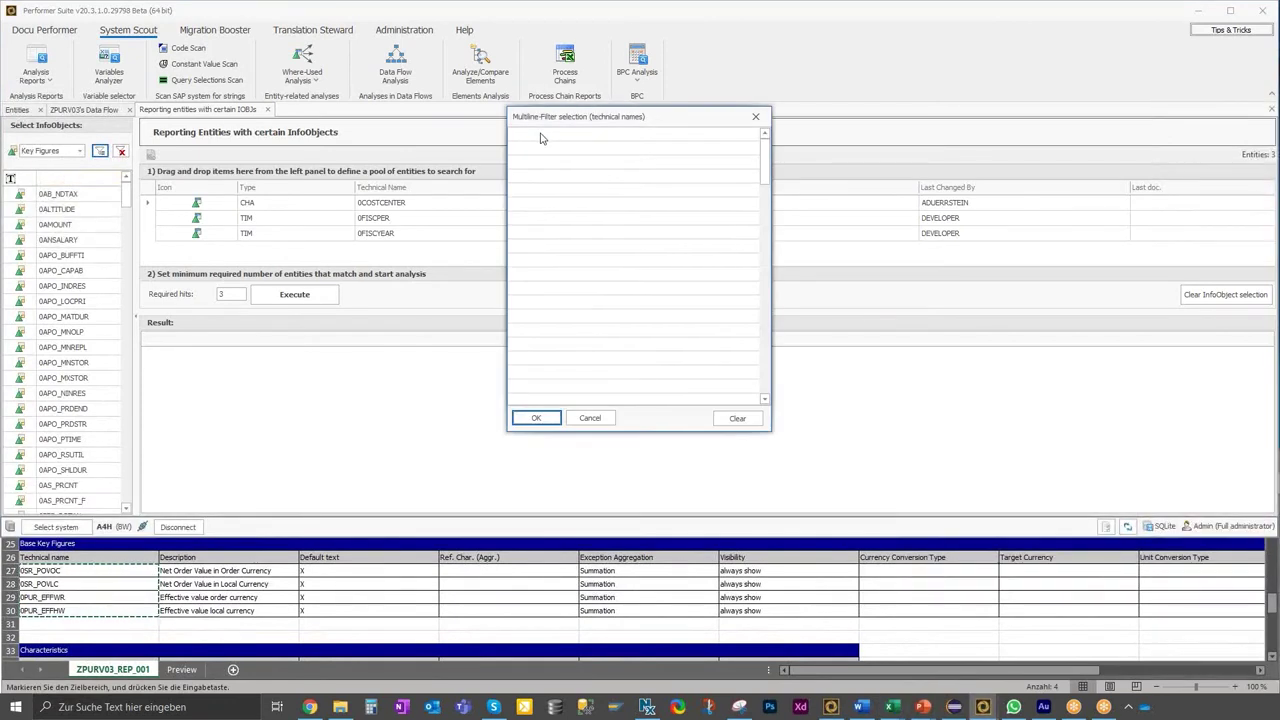
key("ctrl+v")
left_click(536, 418)
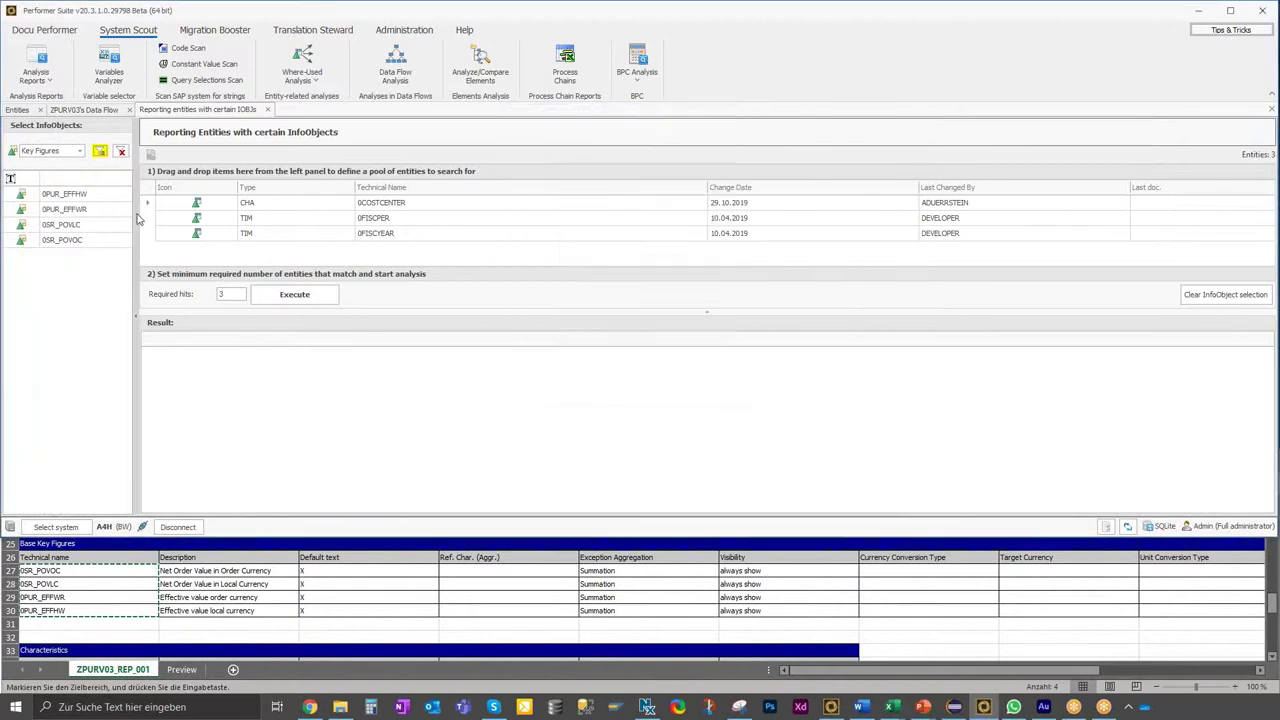
Add the filtered key figures 0PUR_EFFHW, 0PUR_EFFWR, 0SR_POVLC and 0SR_POVOC to the search pool.
left_click(64, 193)
left_click(62, 240, "shift")
left_click_drag(62, 240, 252, 243)
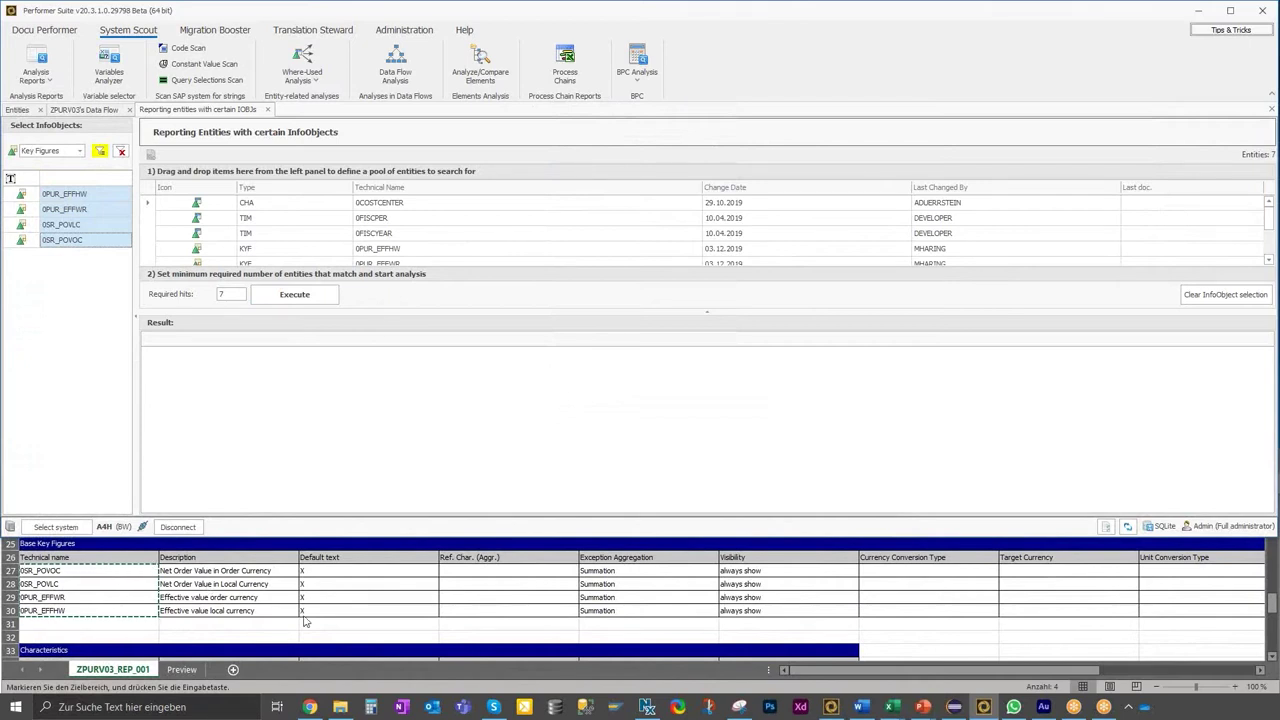
Recheck the variables, base key figures and characteristics listed in the Excel SetCard.
left_click(255, 615)
scroll(242, 600, "up", 2)
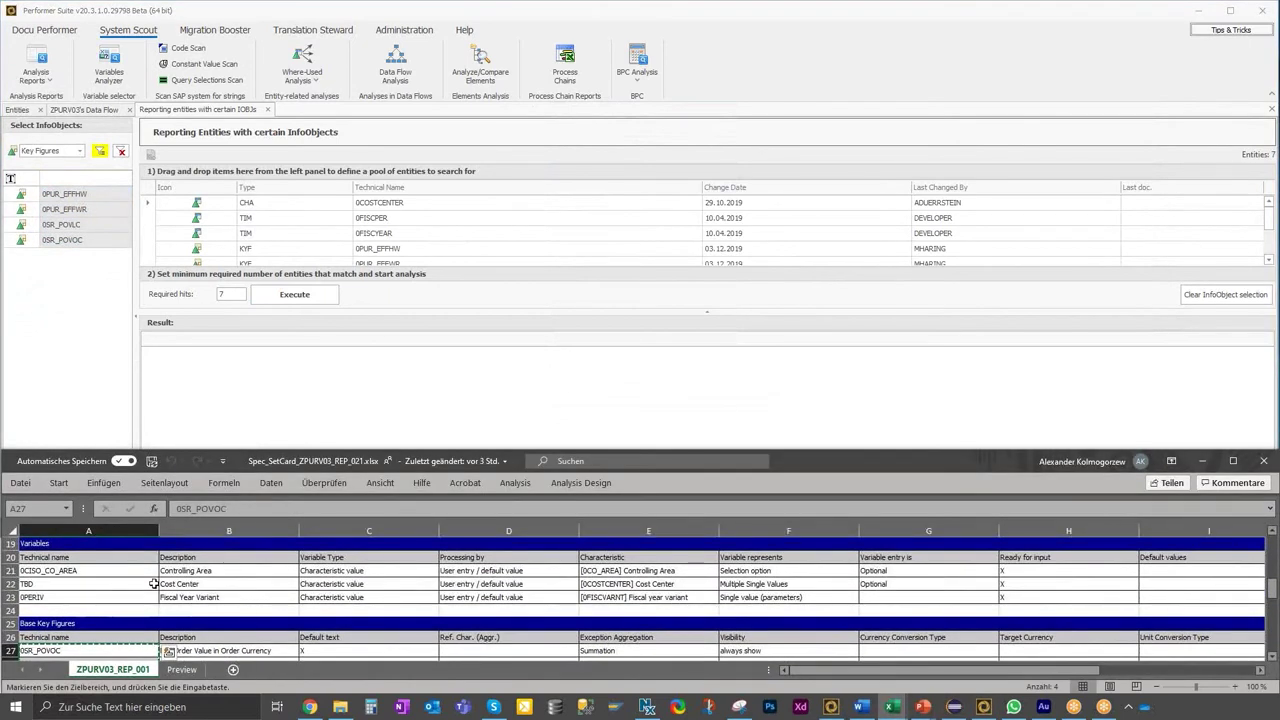
left_click(101, 571)
scroll(120, 585, "down", 4)
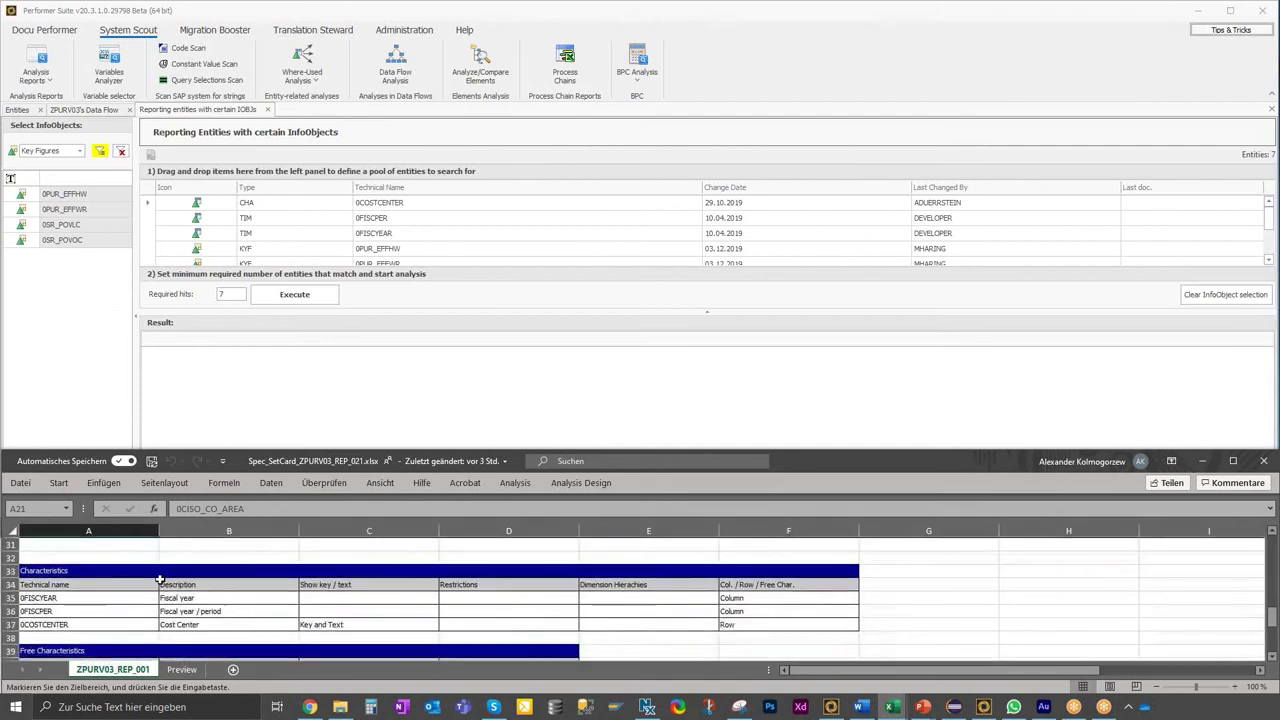
scroll(70, 645, "up", 2)
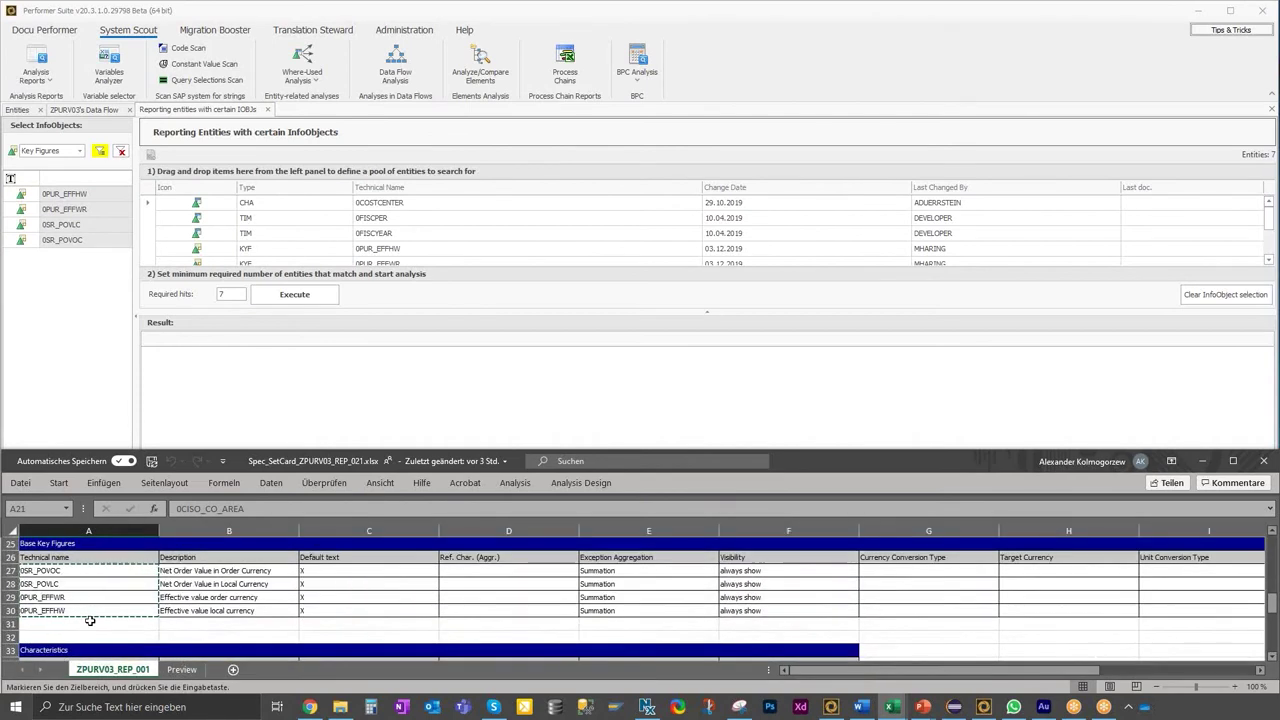
Run the InfoObject analysis with 7 required hits and collapse the details of each query in the result.
left_click(310, 234)
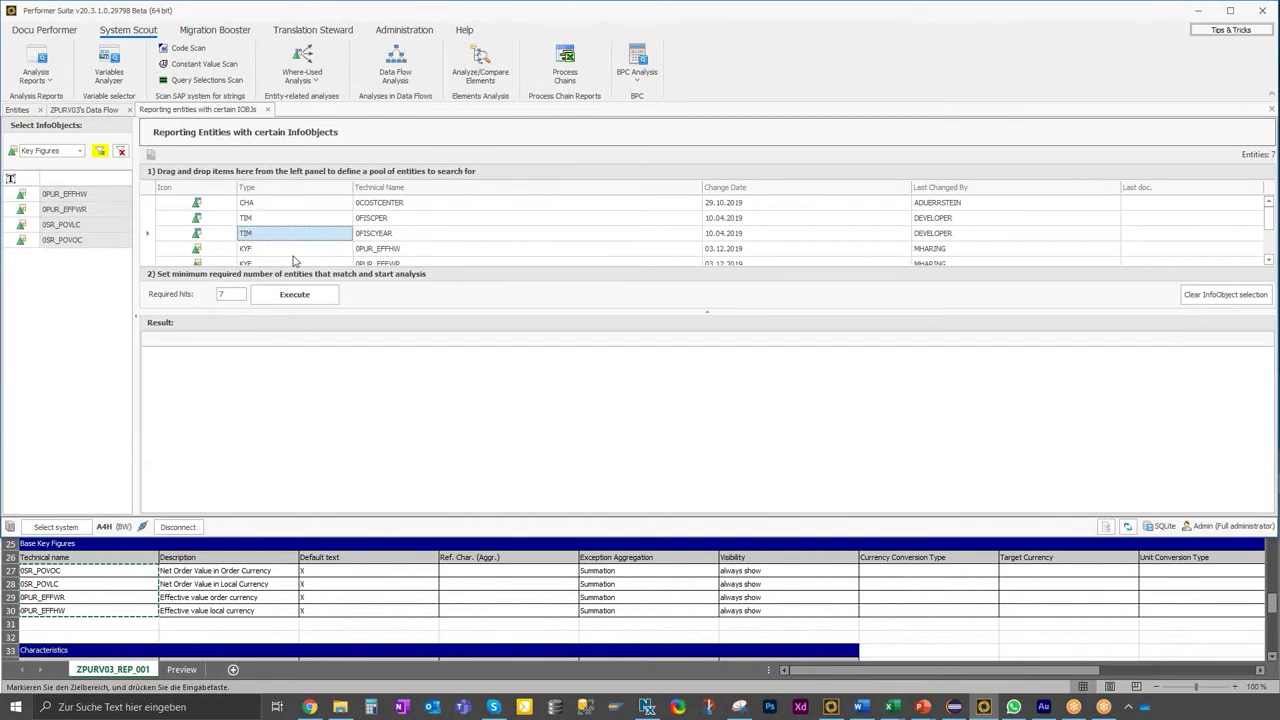
left_click(290, 296)
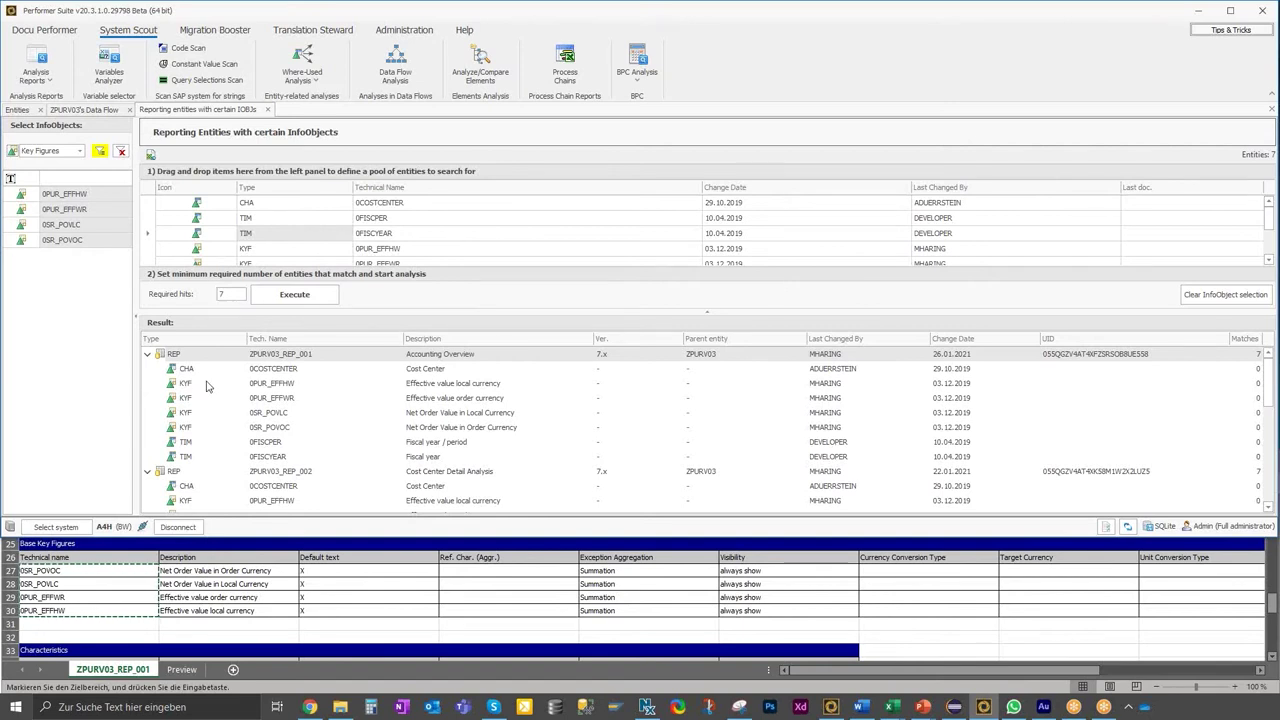
left_click(147, 354)
left_click(147, 368)
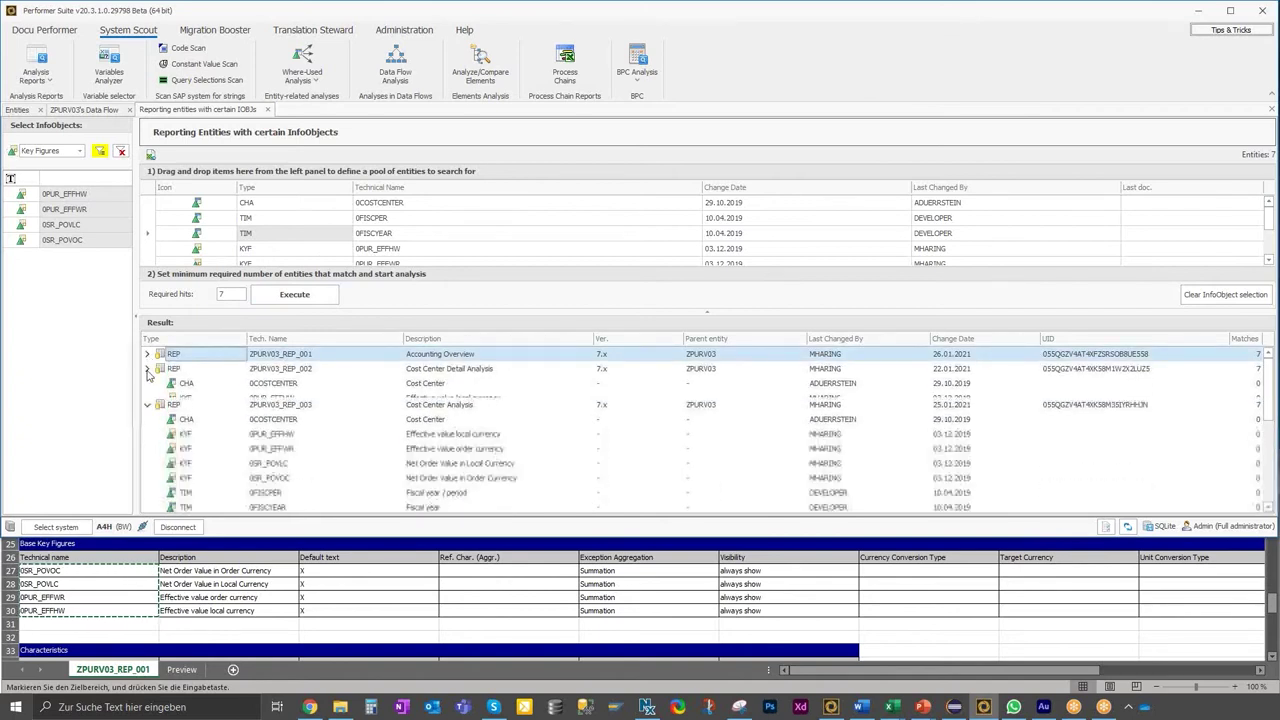
left_click(147, 383)
left_click(147, 398)
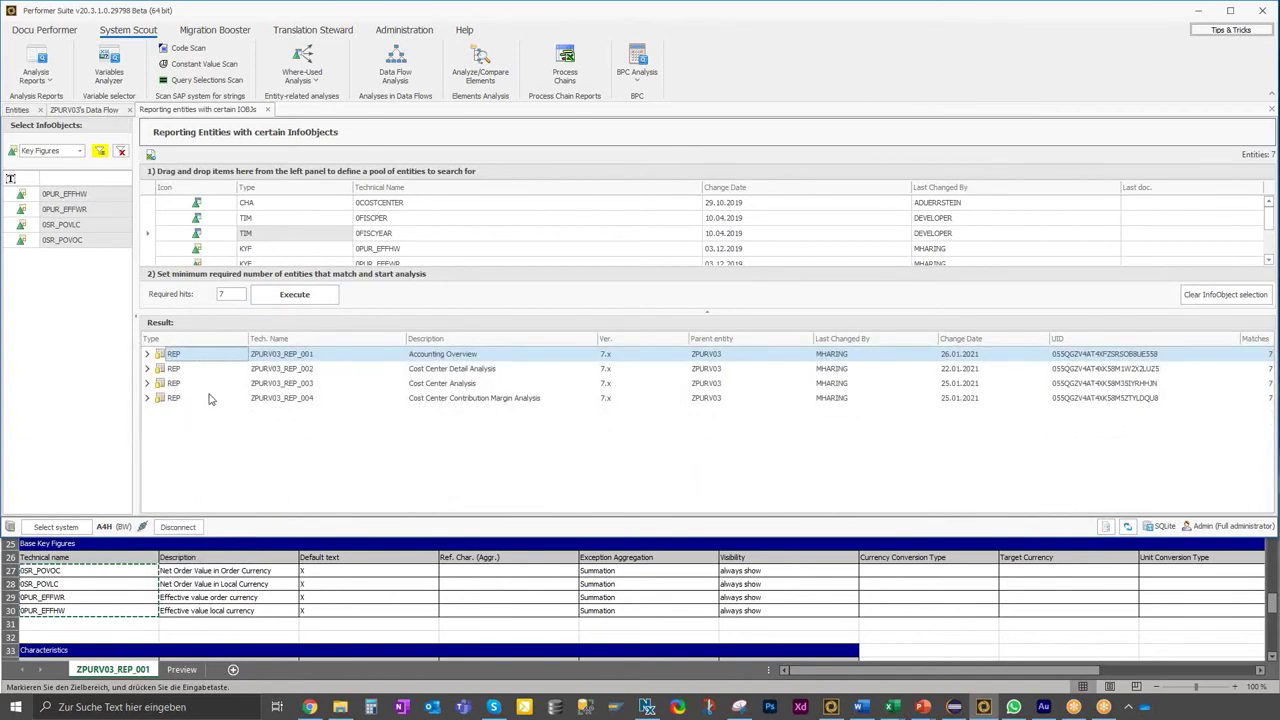
Go through the result entries ZPURV03_REP_001 to ZPURV03_REP_004 one by one.
left_click(319, 400)
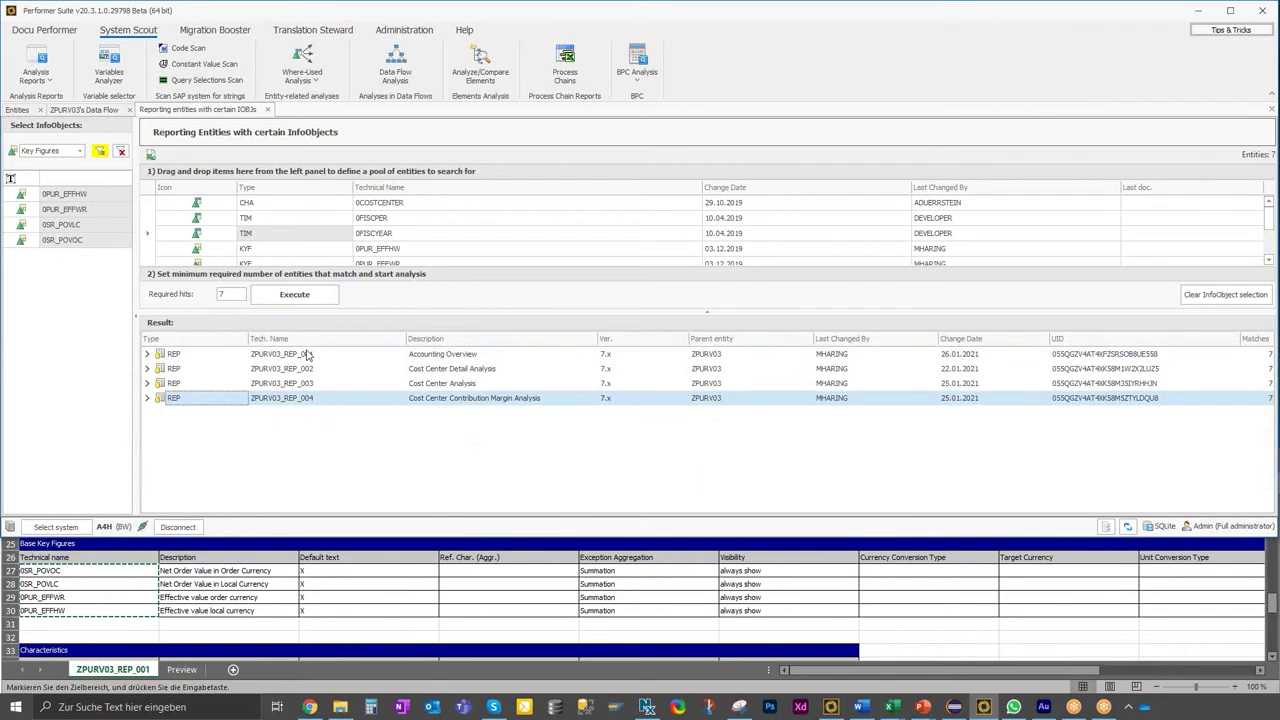
left_click(313, 355)
left_click(336, 369)
left_click(330, 384)
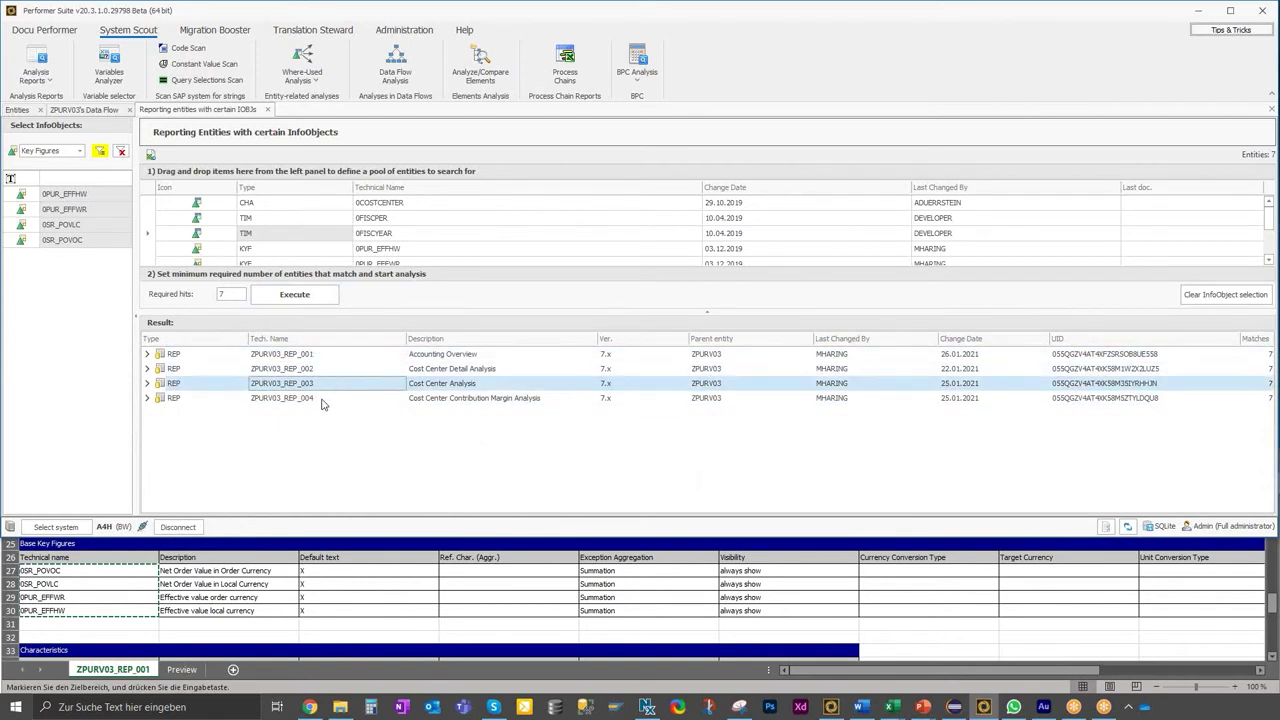
left_click(321, 400)
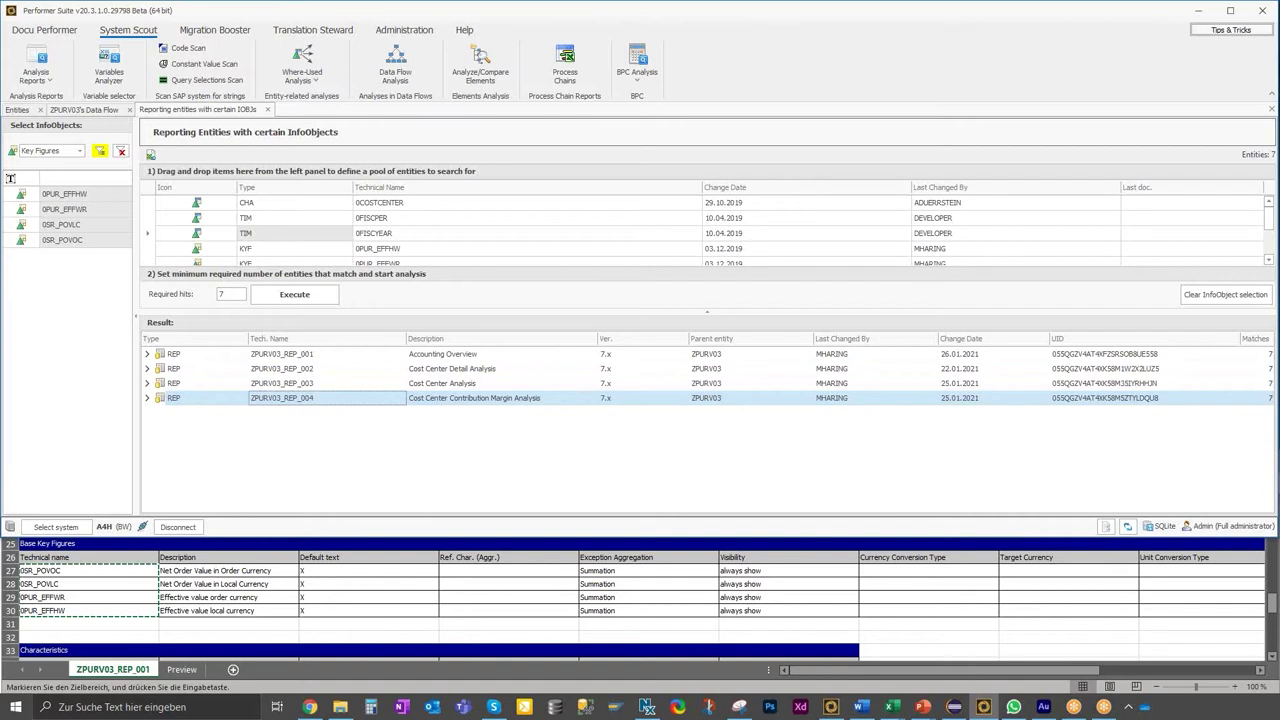
Open the Matrix of Usage: InfoProvider Objects in Queries analysis and load CompositeProvider ZPURV03, filtering the providers by "zpurv0".
left_click(312, 80)
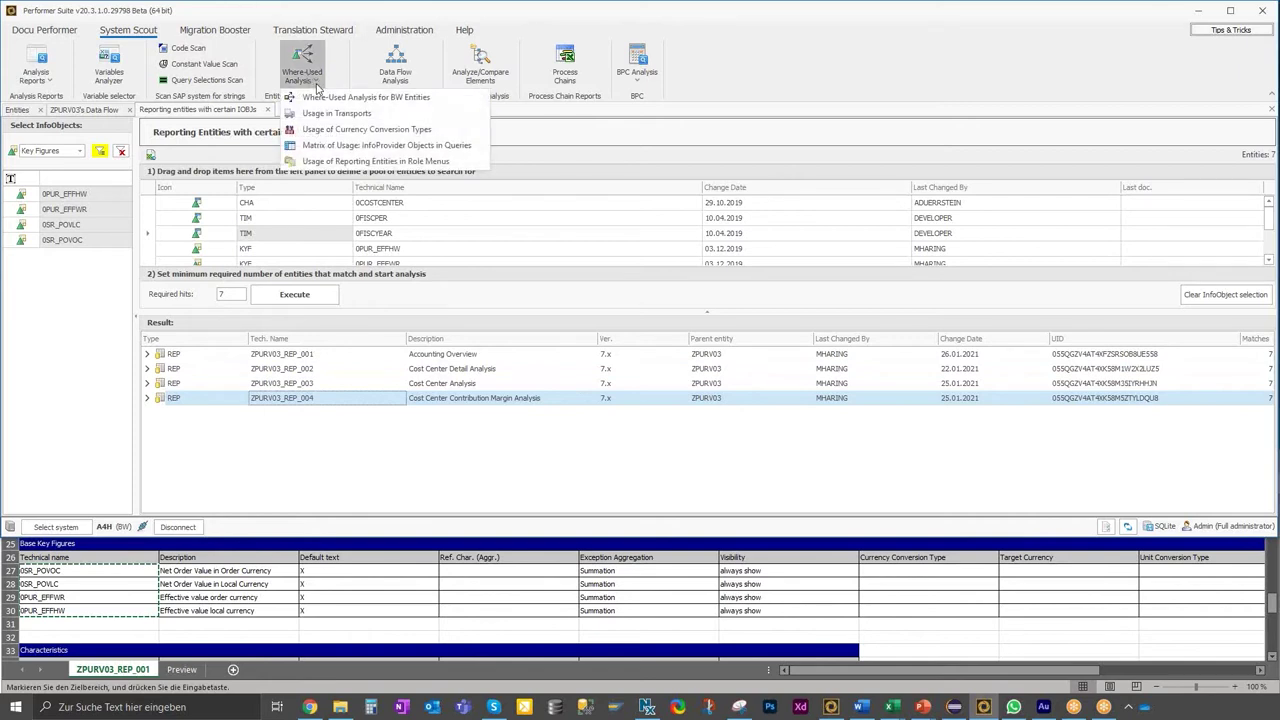
left_click(308, 146)
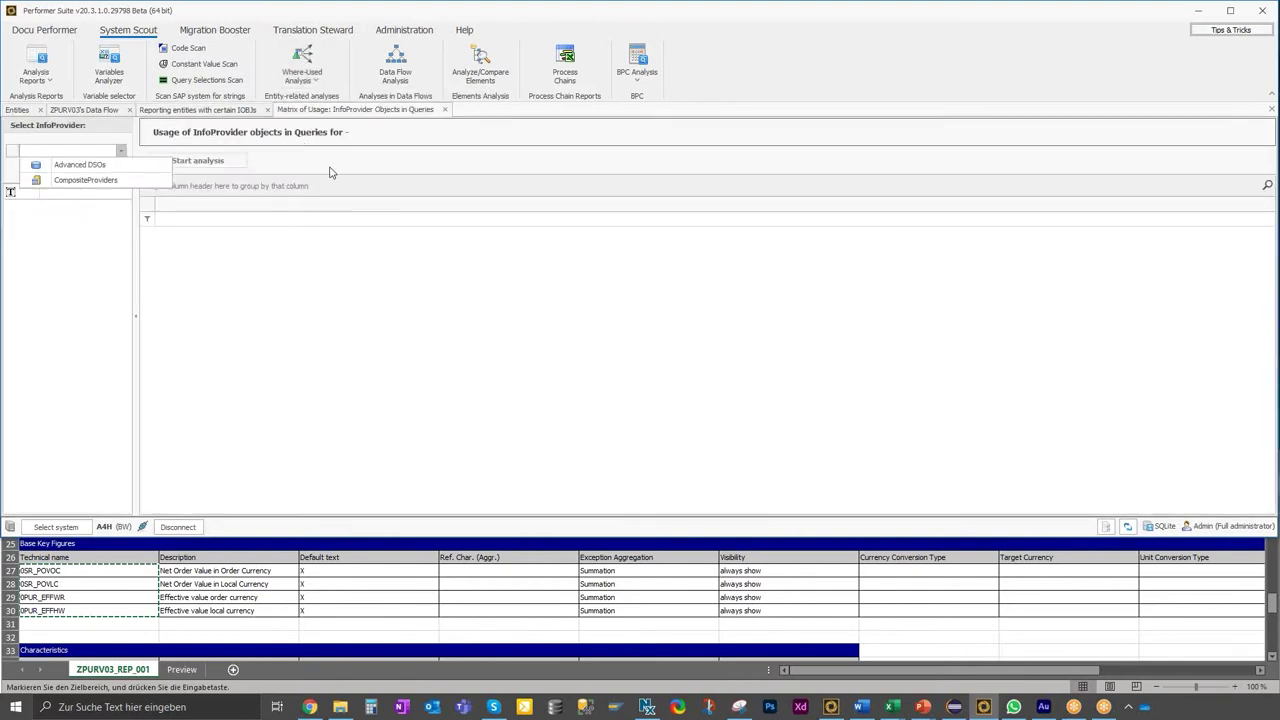
left_click(60, 179)
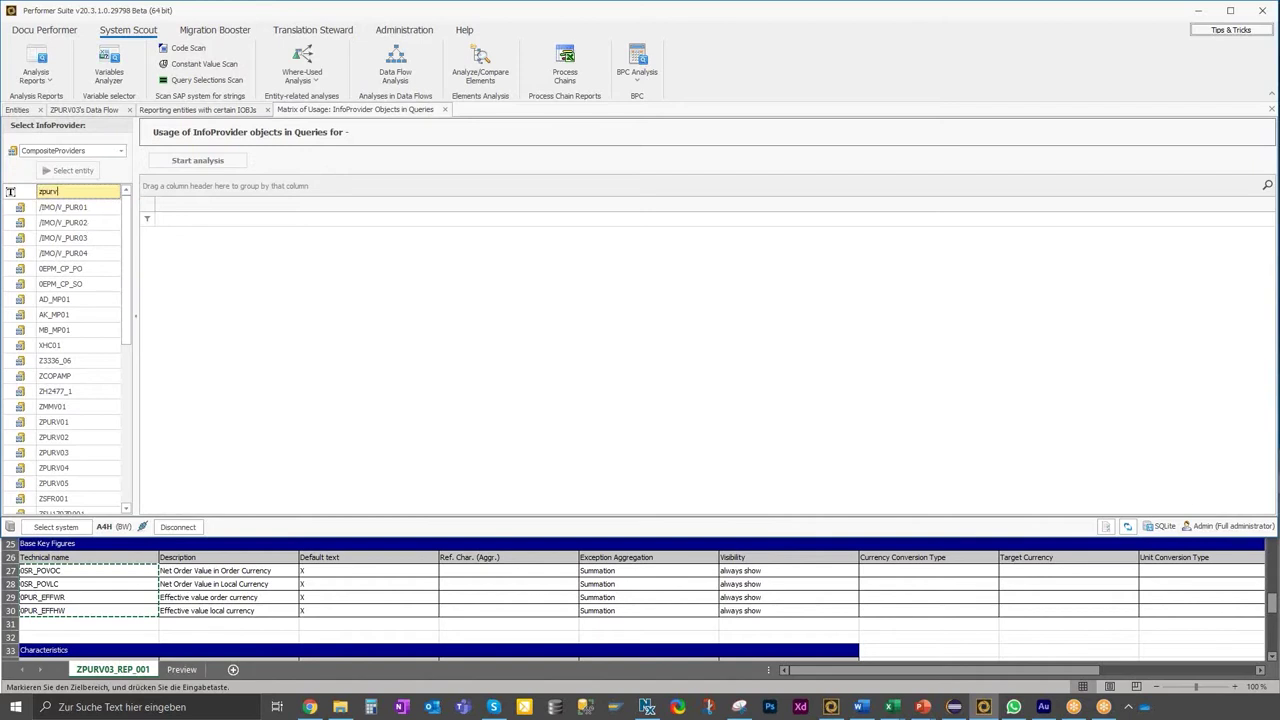
left_click(82, 240)
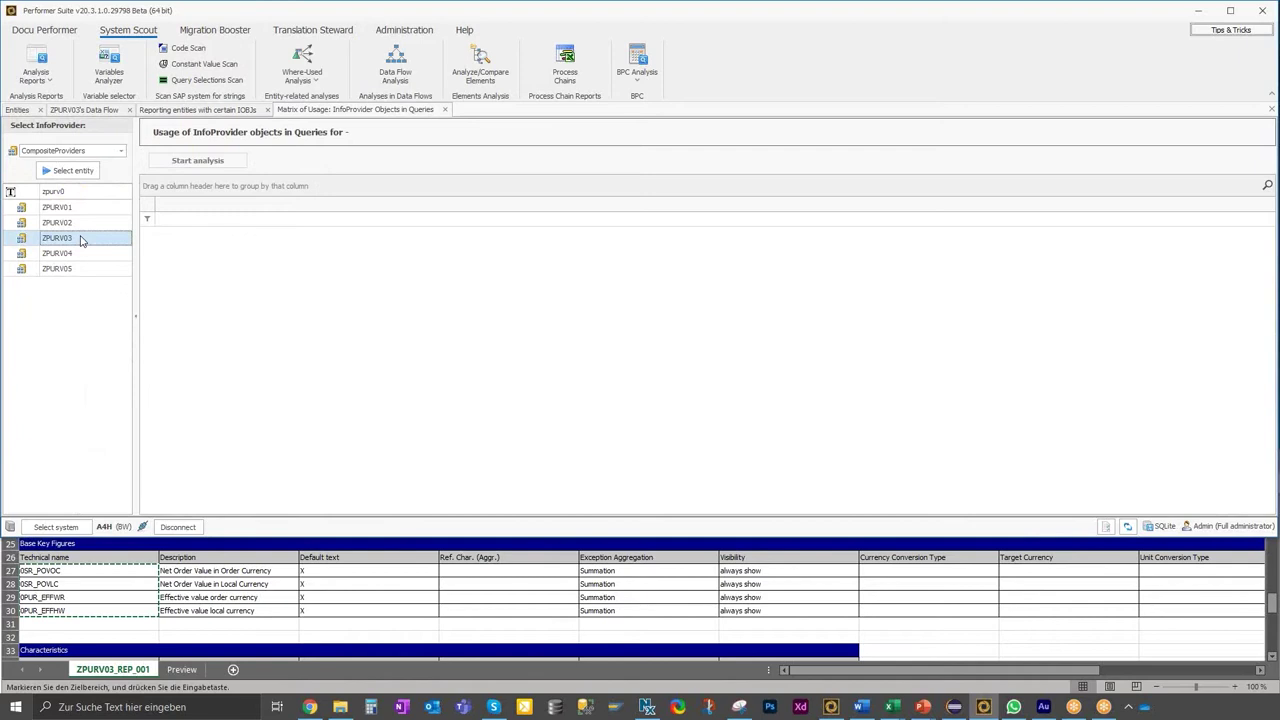
left_click(70, 171)
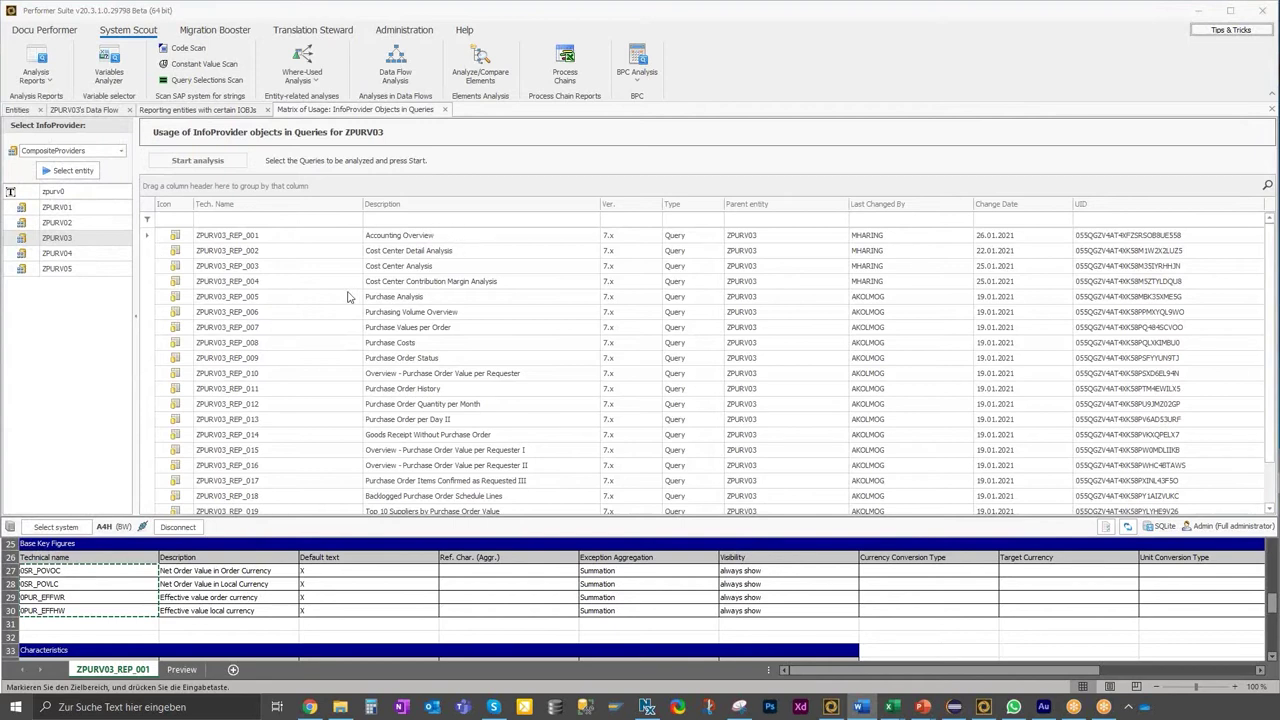
Run the usage analysis for queries ZPURV03_REP_001 to ZPURV03_REP_004 and save the export while keeping both files.
left_click_drag(238, 240, 228, 287)
left_click(197, 160)
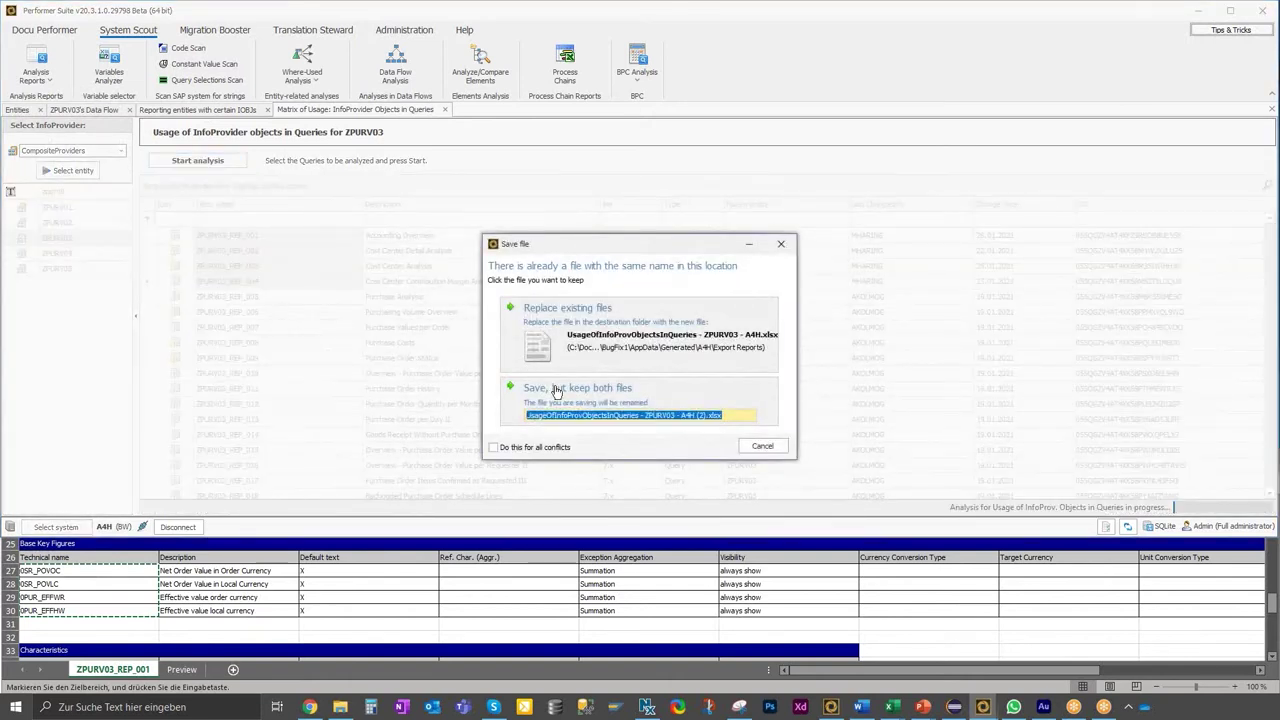
left_click(552, 390)
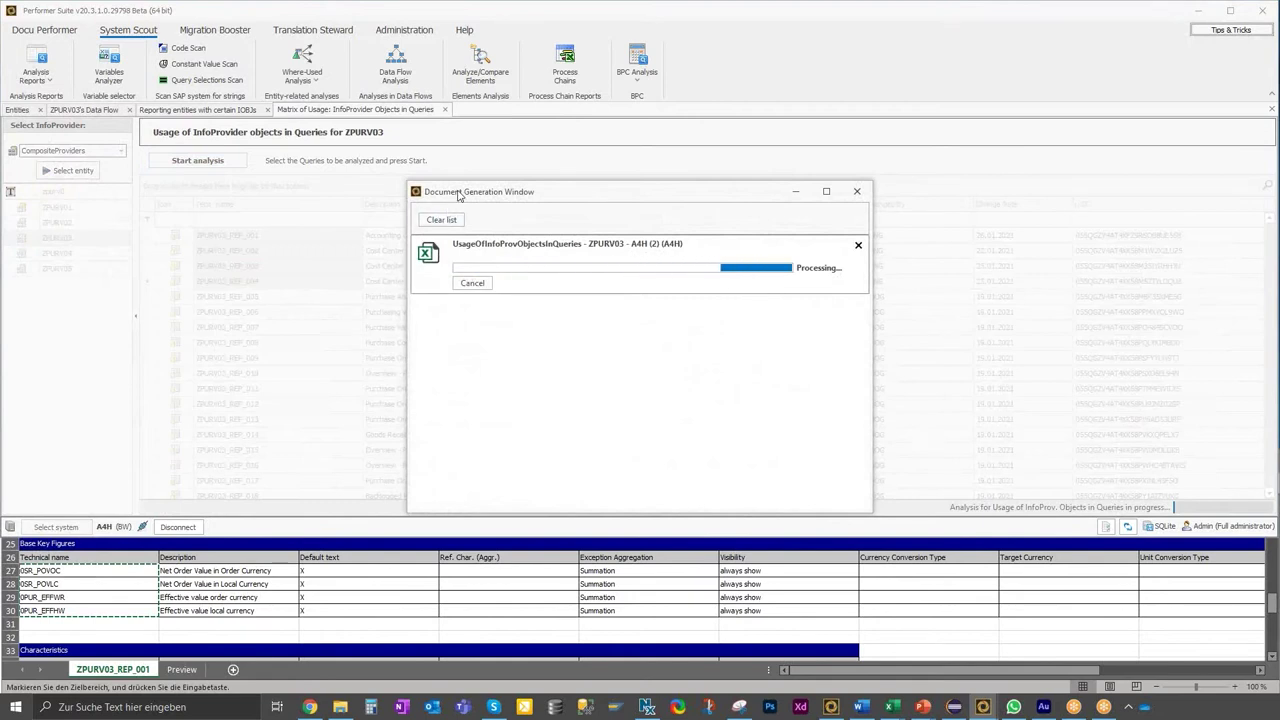
left_click_drag(460, 197, 520, 197)
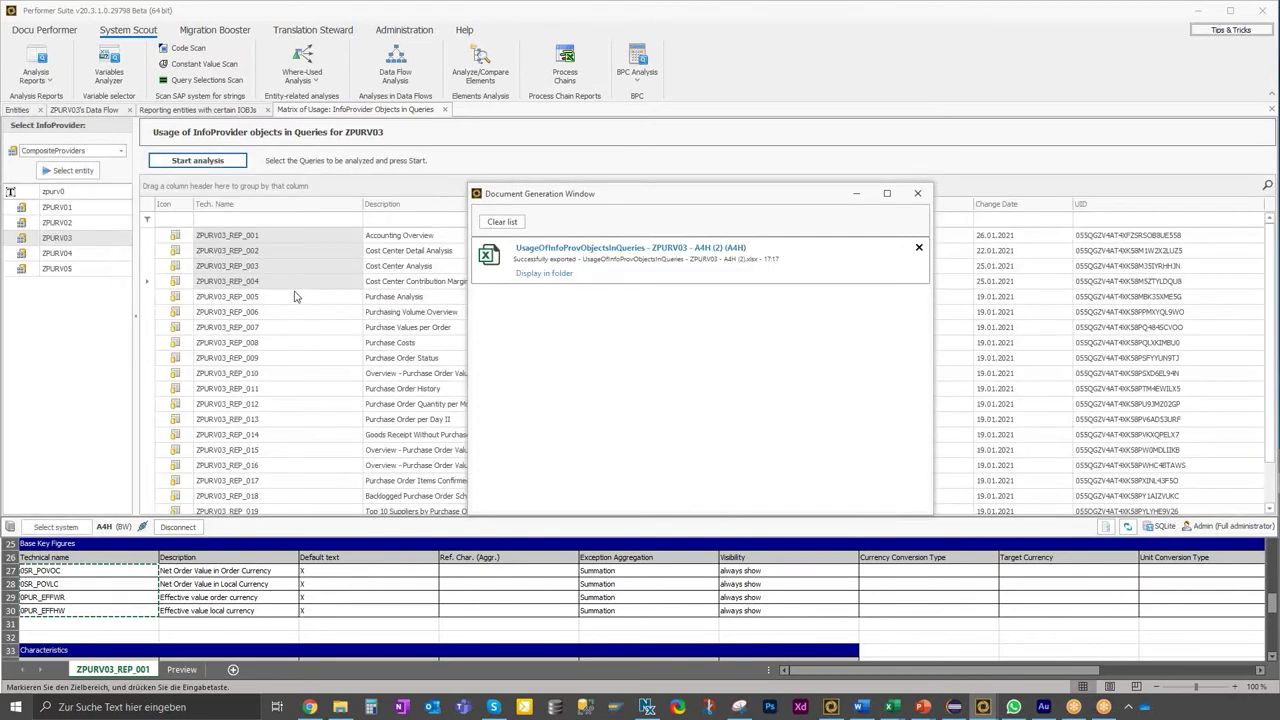
Open the exported workbook UsageOfInfoProvObjectsInQueries - ZPURV03 - A4H (2).xlsx and maximize it to view the usage matrix.
left_click(590, 248)
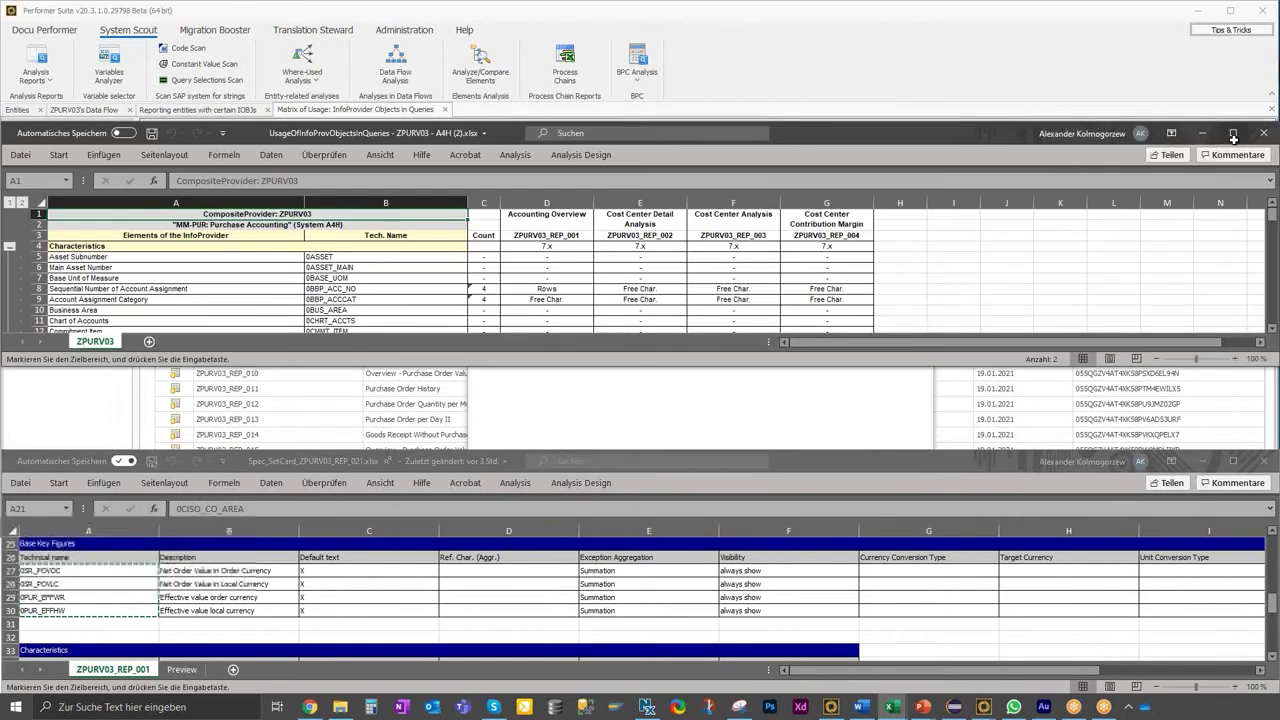
left_click(1233, 133)
left_click(134, 156)
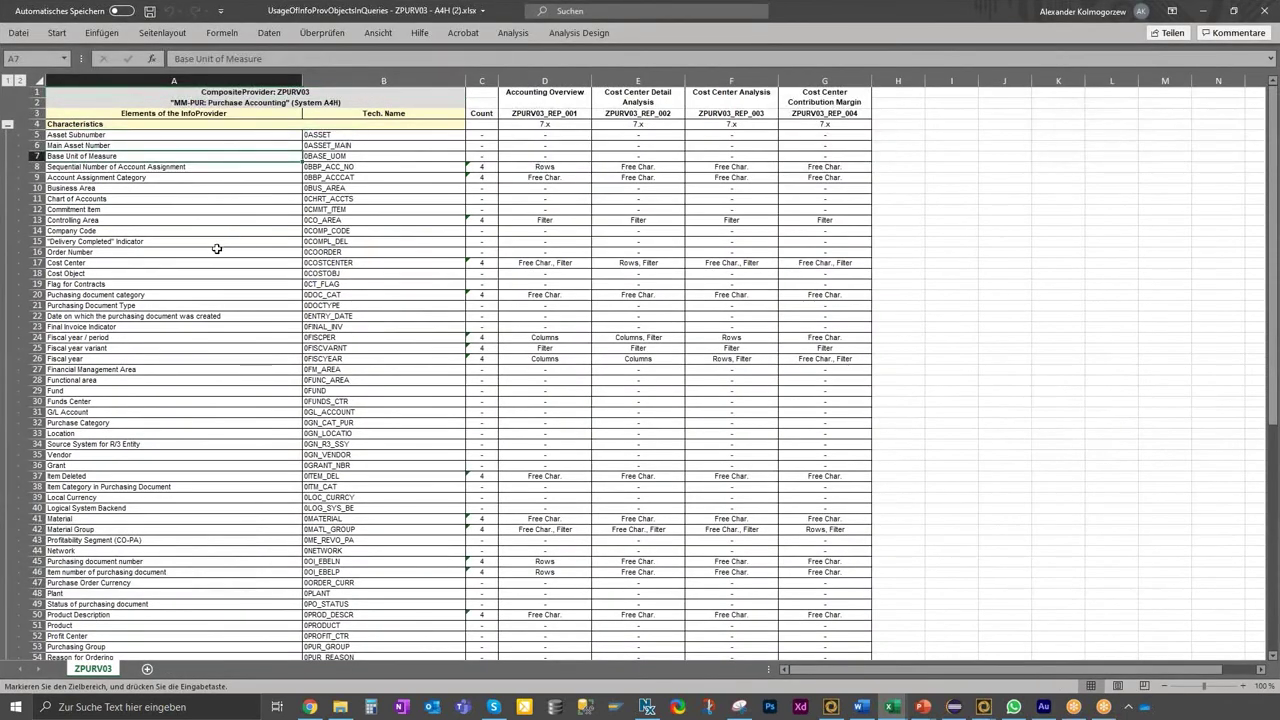
Examine the usage matrix: the InfoProvider characteristics, key figures and variables, and the header columns of queries ZPURV03_REP_001 to ZPURV03_REP_004.
left_click_drag(88, 136, 126, 583)
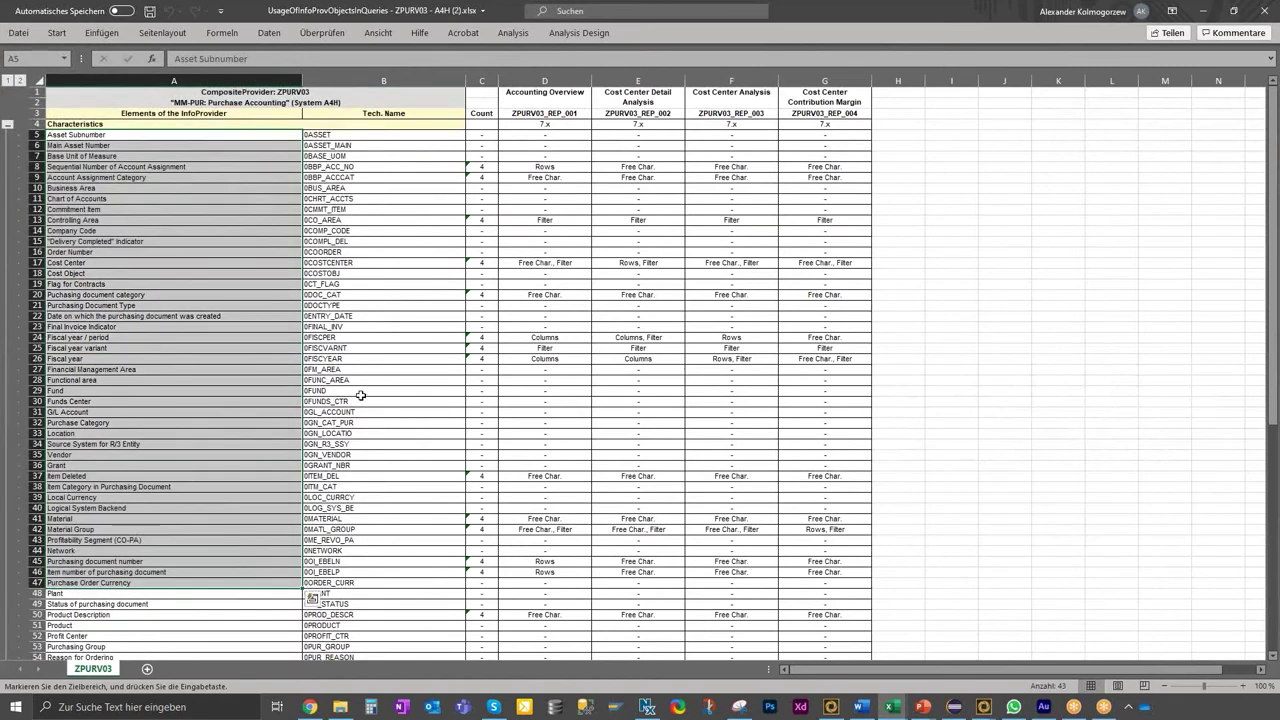
left_click(108, 171)
left_click(60, 123)
scroll(165, 387, "down", 2)
scroll(165, 387, "down", 11)
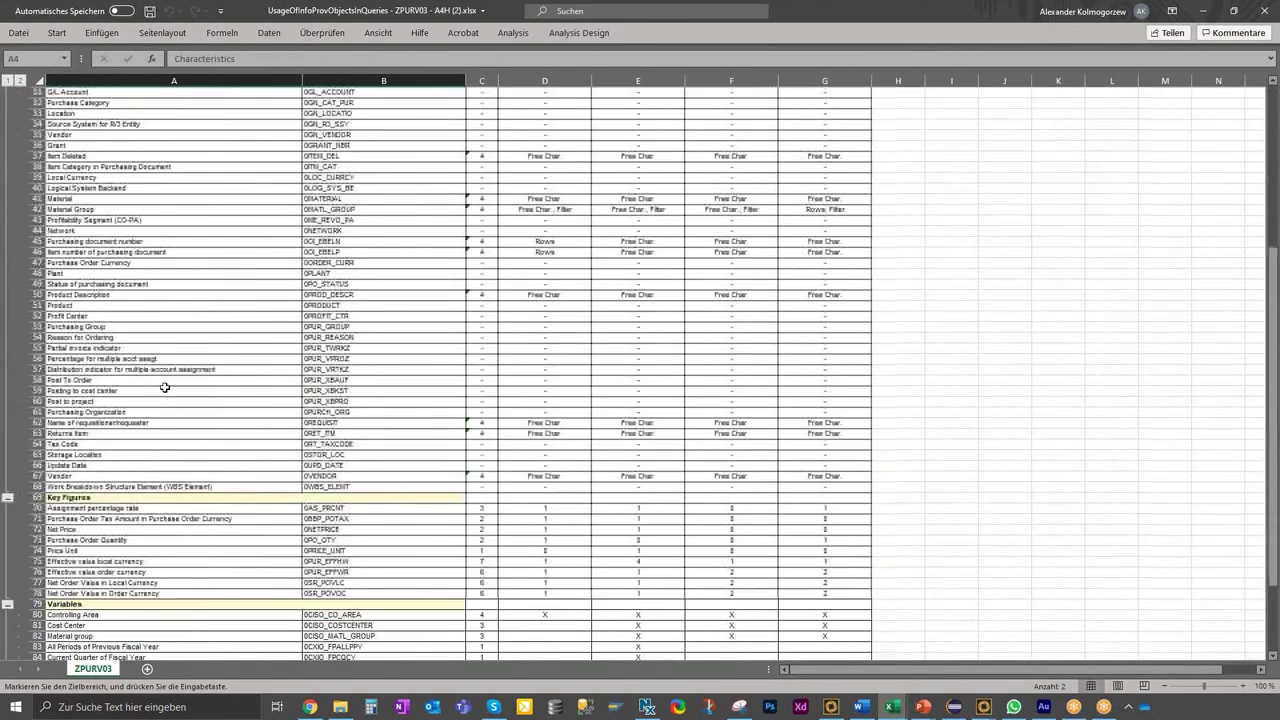
left_click_drag(1273, 400, 1273, 110)
left_click_drag(543, 97, 822, 110)
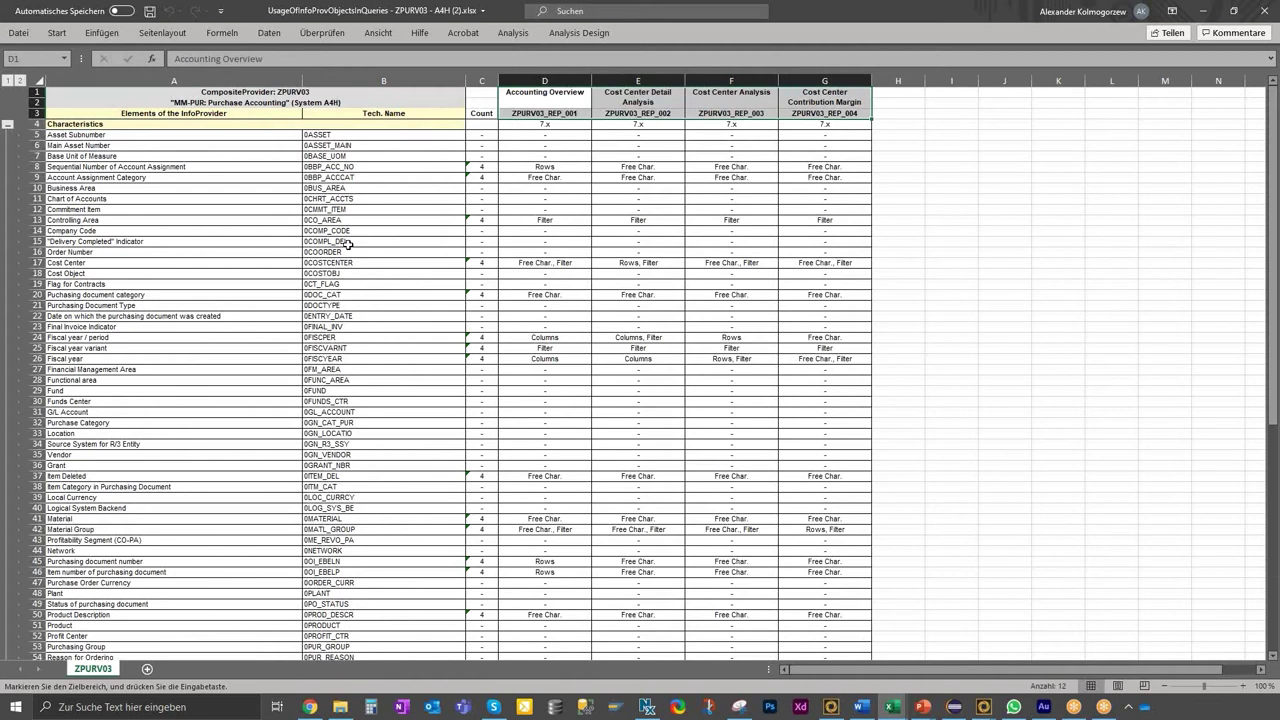
left_click(395, 273)
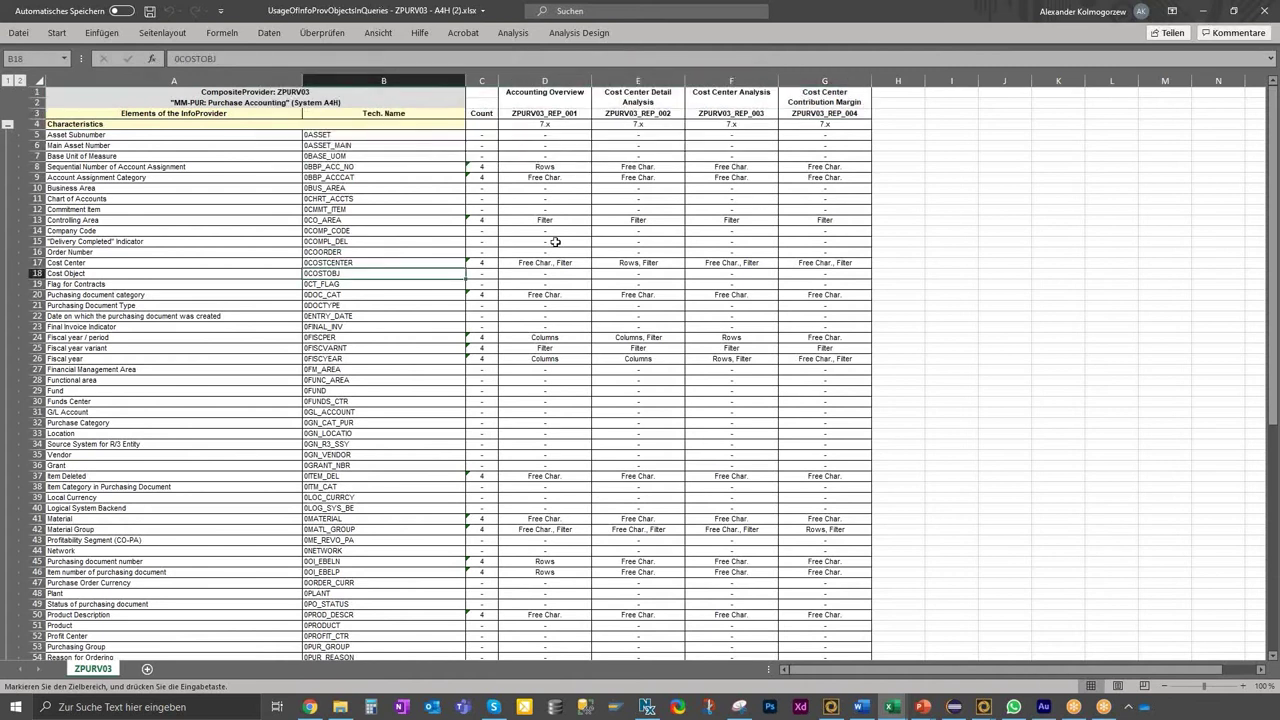
Minimize the exported matrix, bring up the filtered workbook maxtix_of_usgae_ZPURV03.xlsx and extend its window down to the SetCard workbook.
left_click(1202, 12)
mouse_move(892, 706)
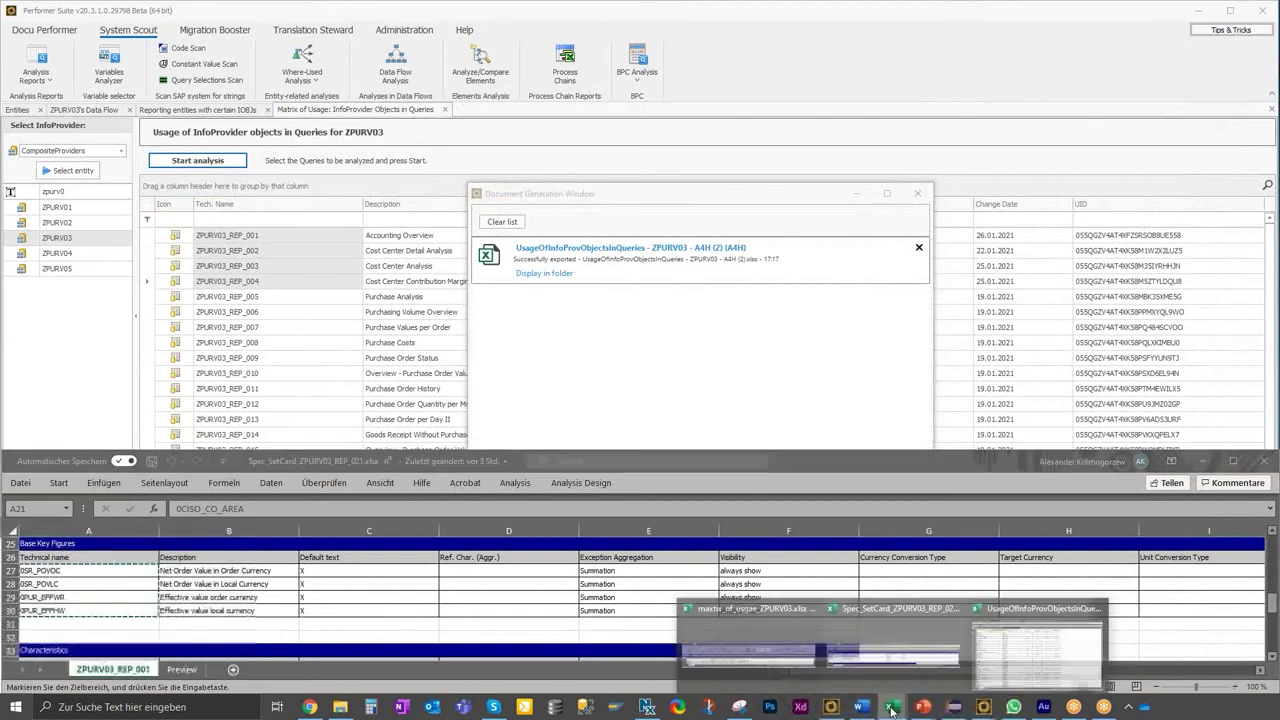
left_click(755, 645)
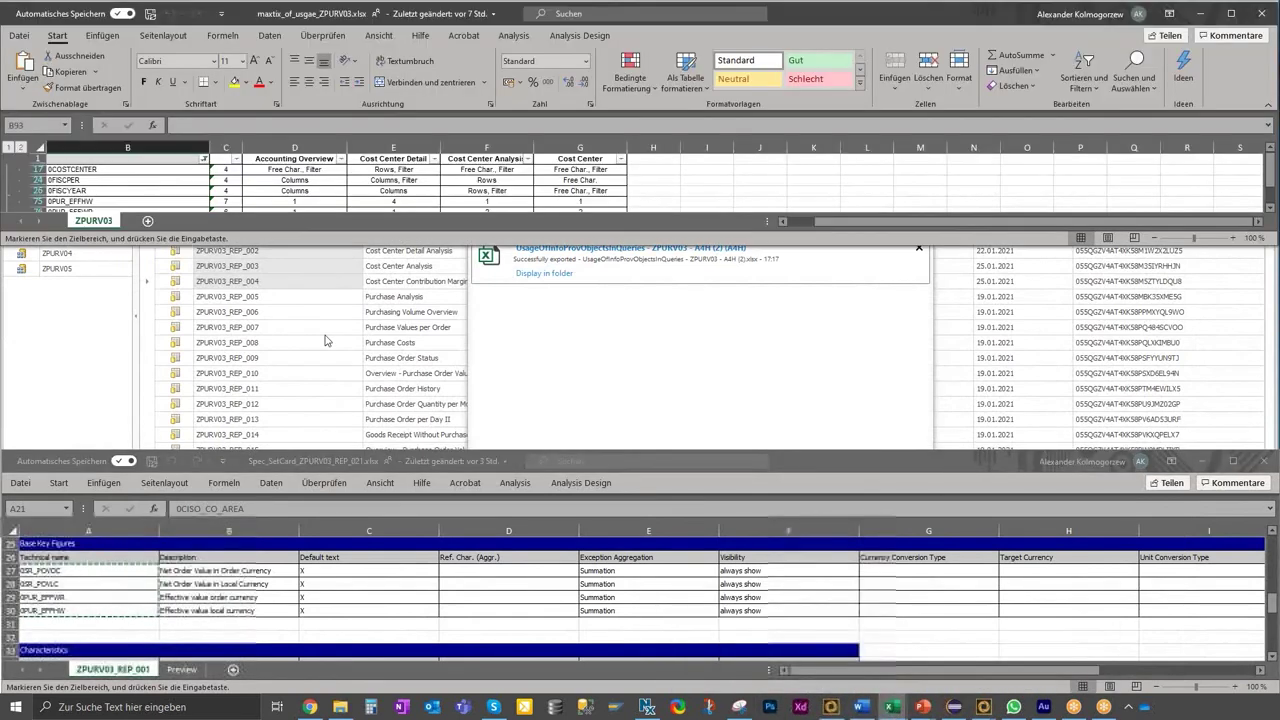
left_click_drag(736, 245, 715, 463)
left_click(715, 463)
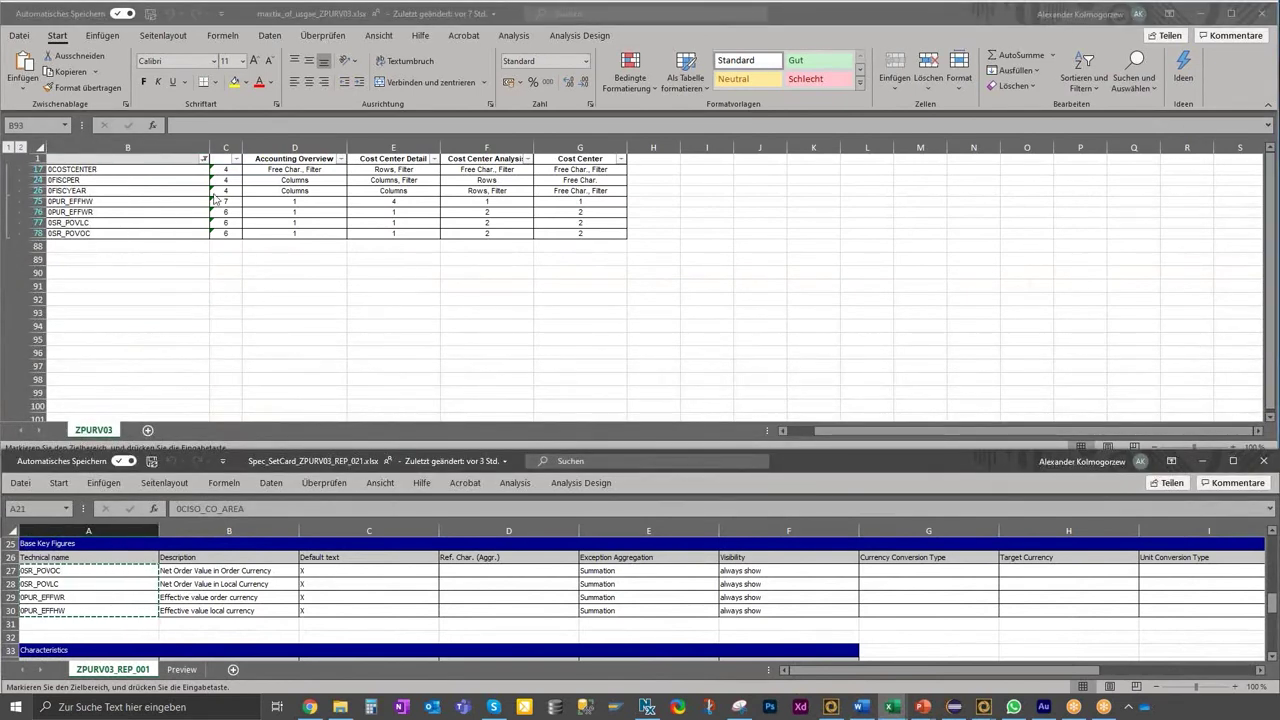
Check how the Accounting Overview query uses the key figures and the characteristics 0FISCPER and 0FISCYEAR in the filtered matrix.
left_click(307, 233)
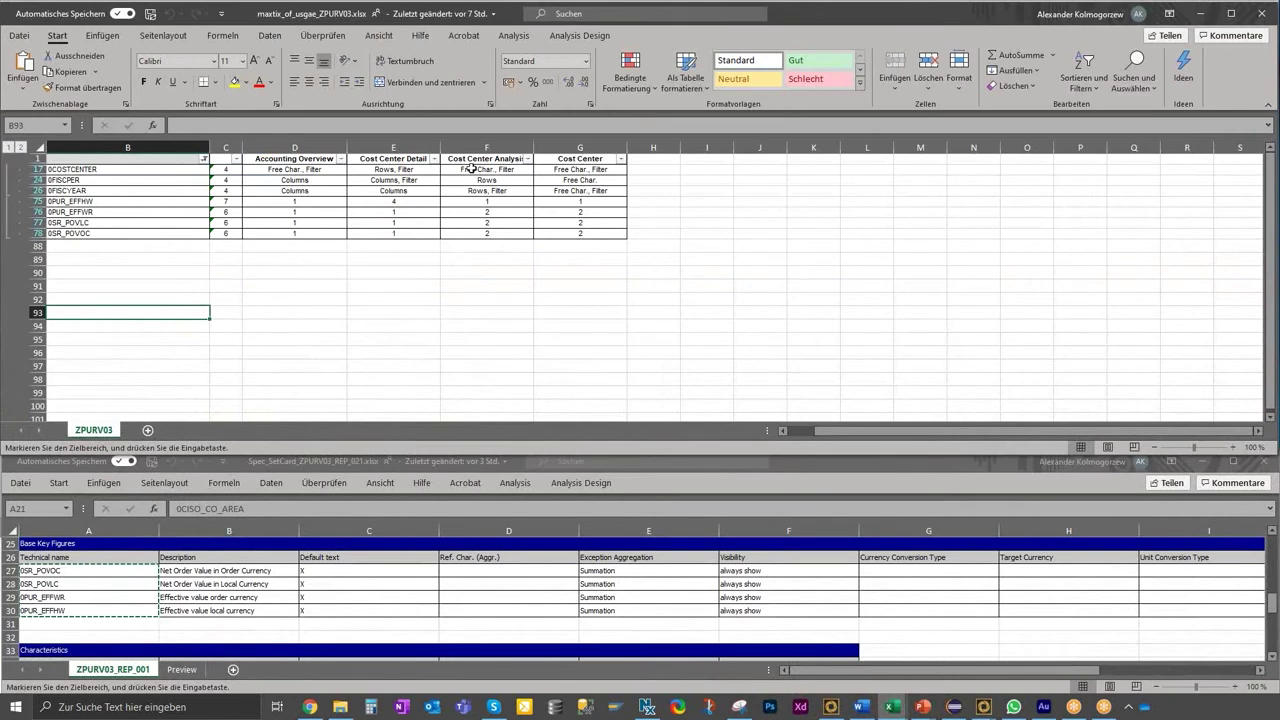
left_click(314, 202)
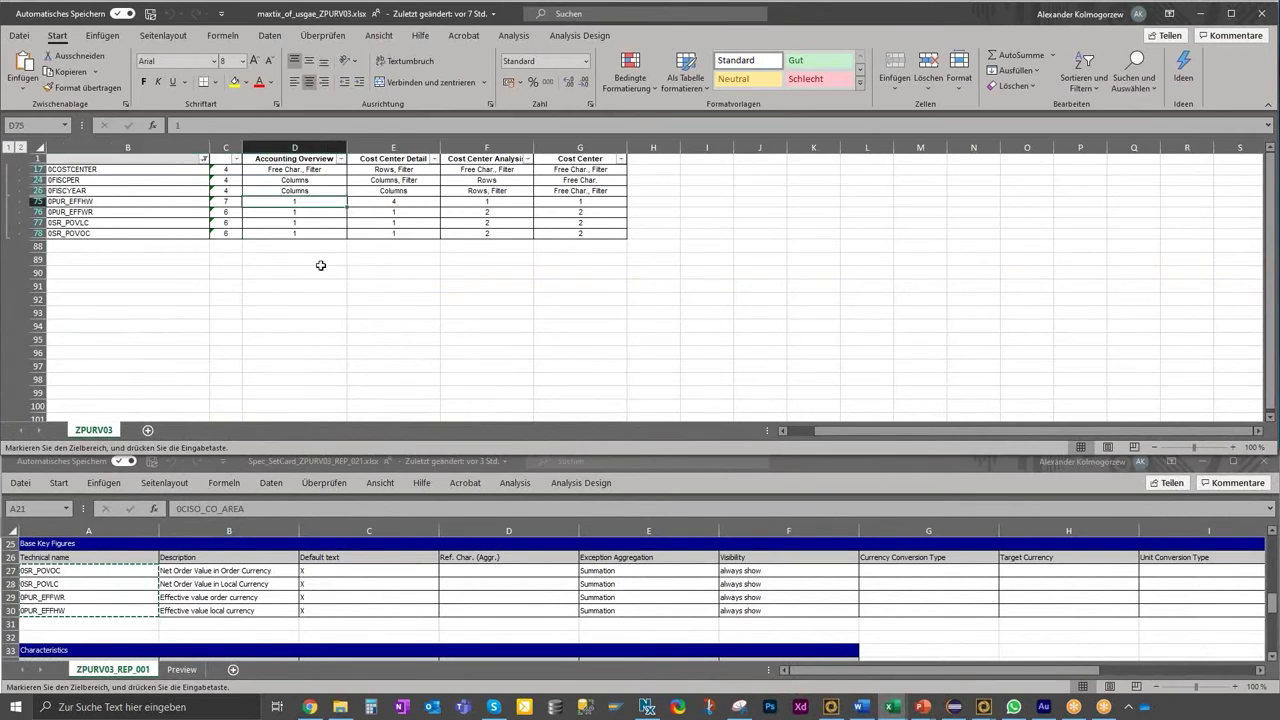
left_click(280, 158)
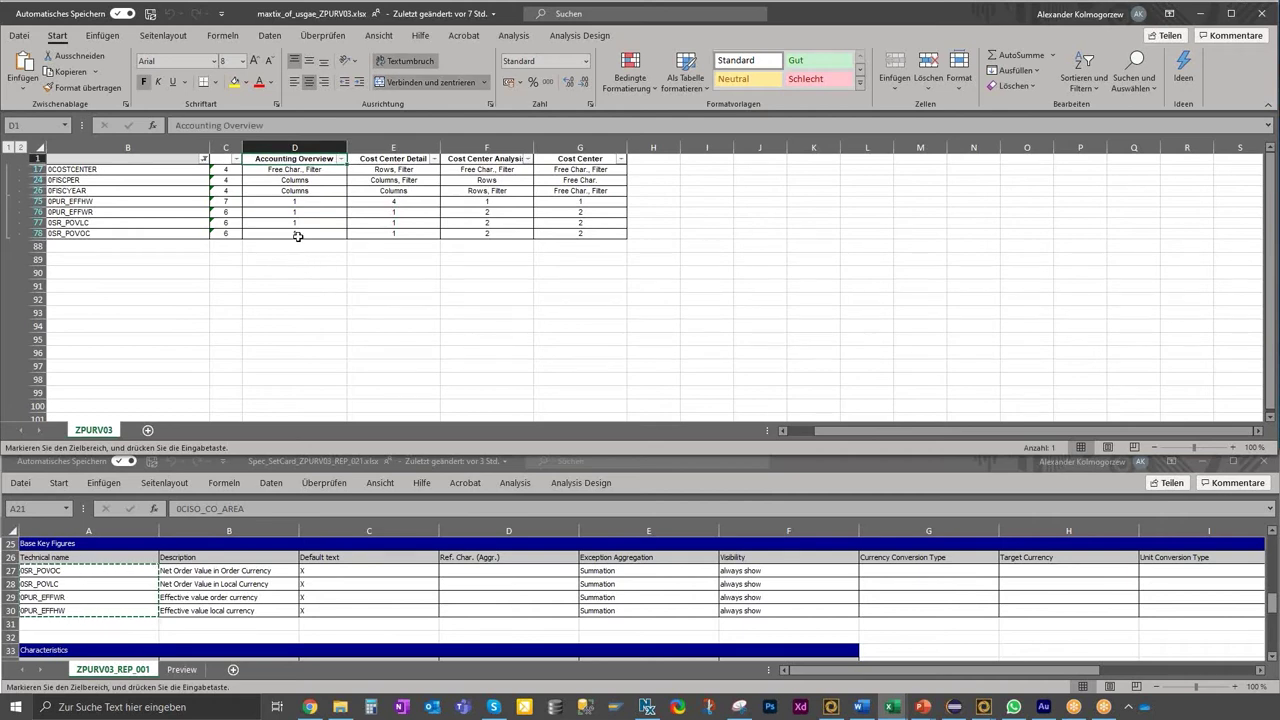
left_click(97, 188)
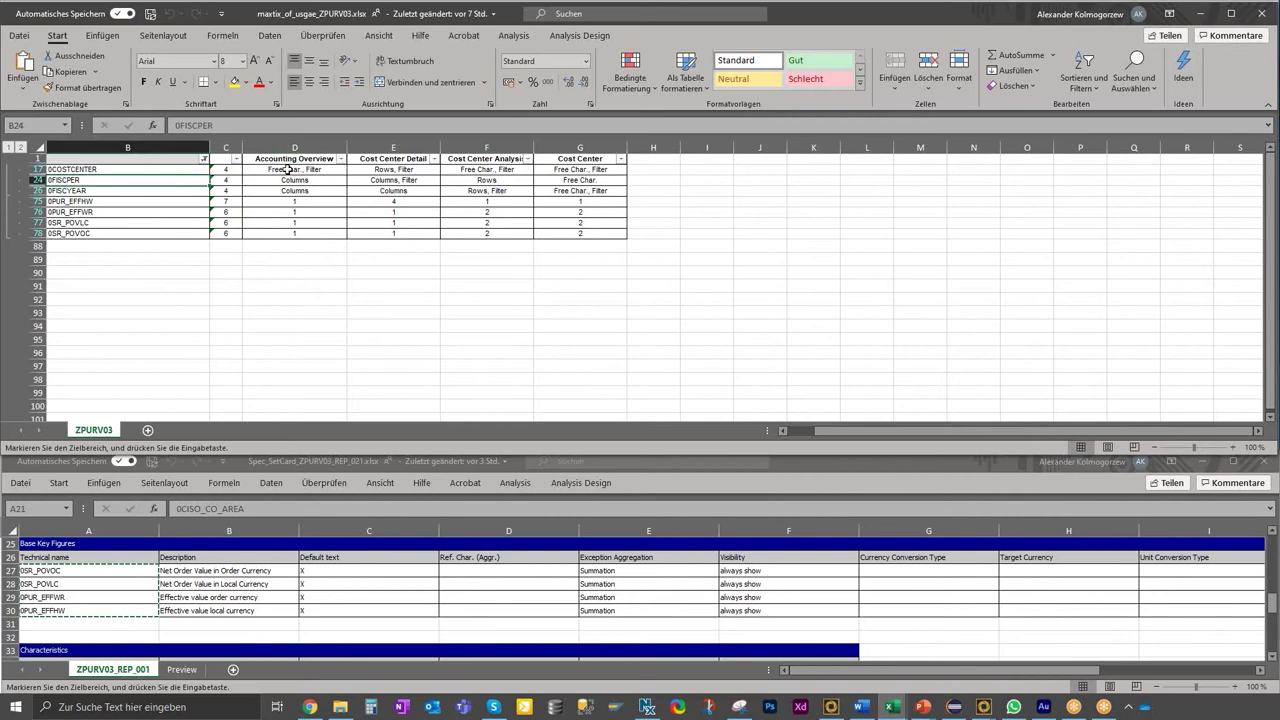
left_click_drag(290, 180, 291, 190)
Compare the SetCard's placement of fiscal year and fiscal period with the matrix and select the whole Accounting Overview column.
scroll(444, 583, "down", 2)
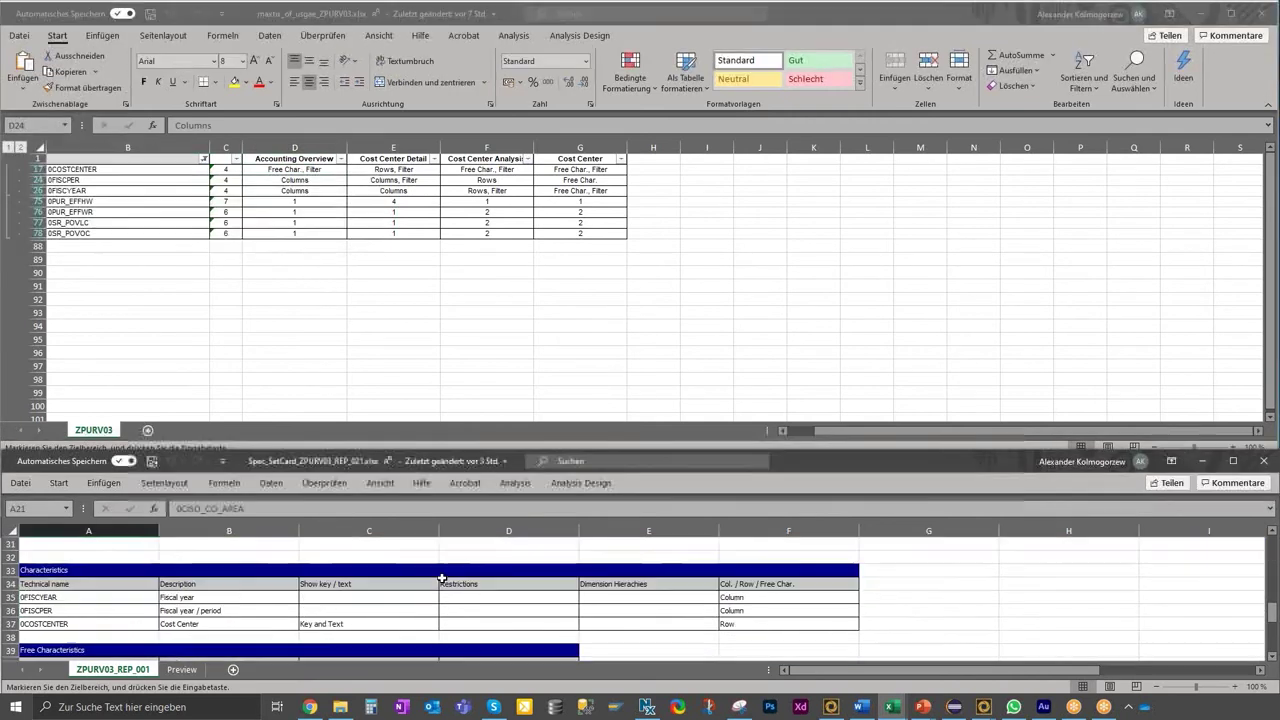
left_click(737, 598)
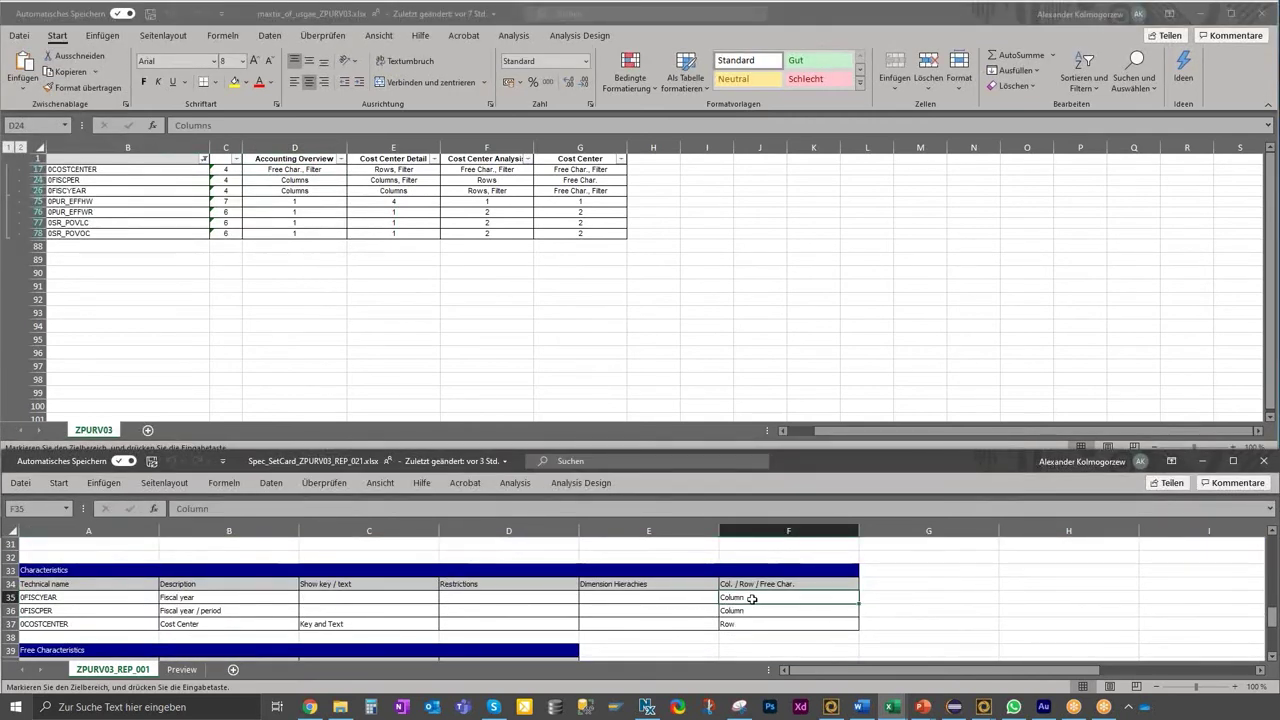
left_click_drag(749, 600, 745, 609)
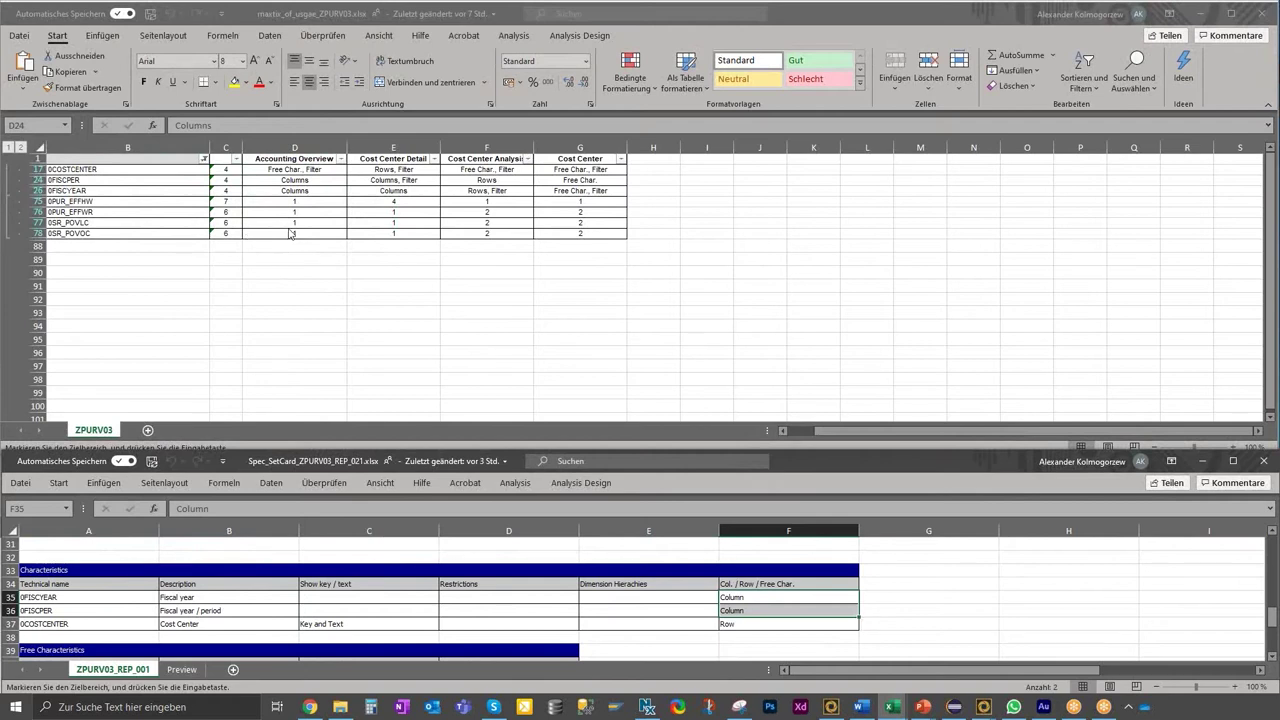
left_click(290, 233)
key("ctrl+shift+Up")
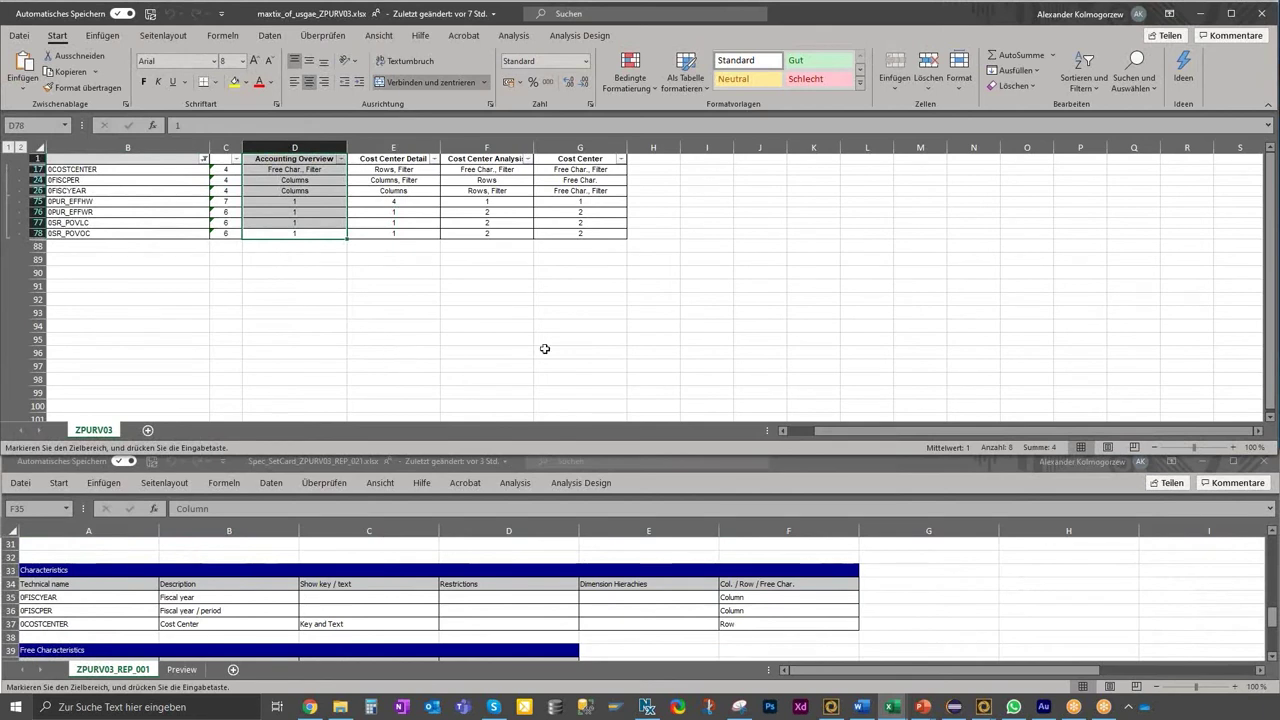
Switch to Performer Suite, run Analyze/Compare on query ZPURV03_REP_001 from ZPURV03's data flow and expand its entire element tree.
mouse_move(983, 706)
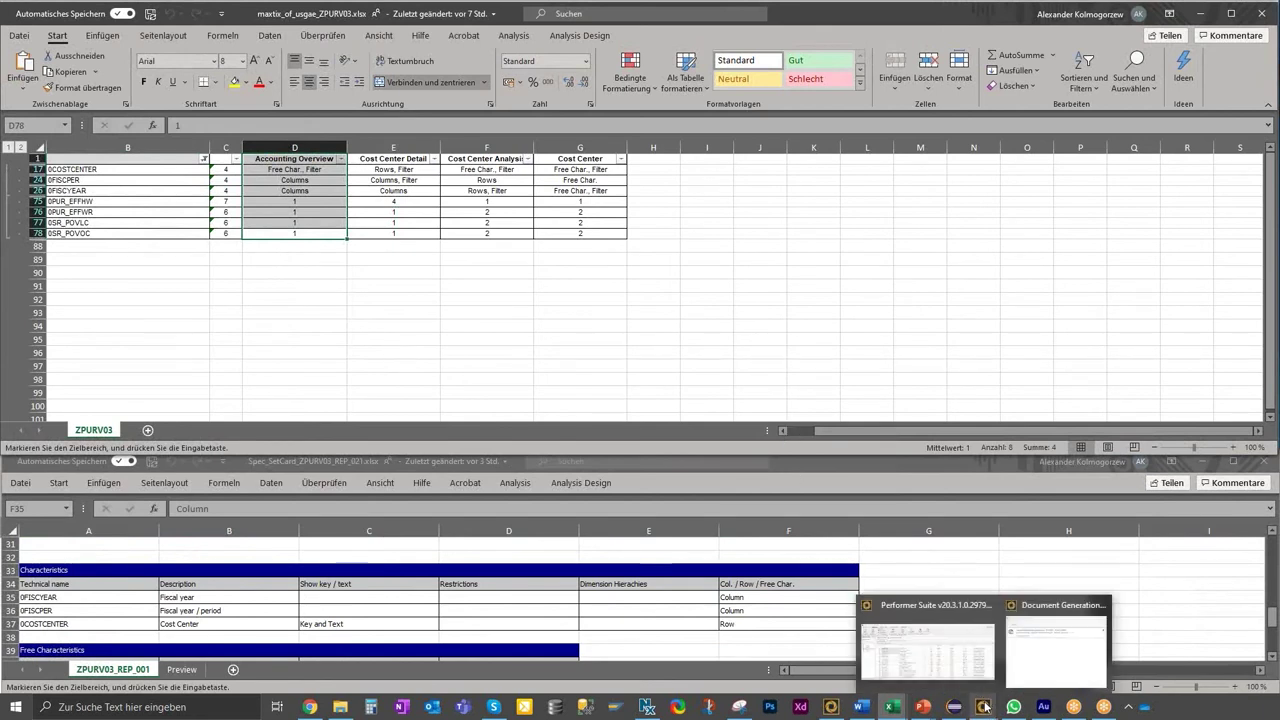
left_click(943, 664)
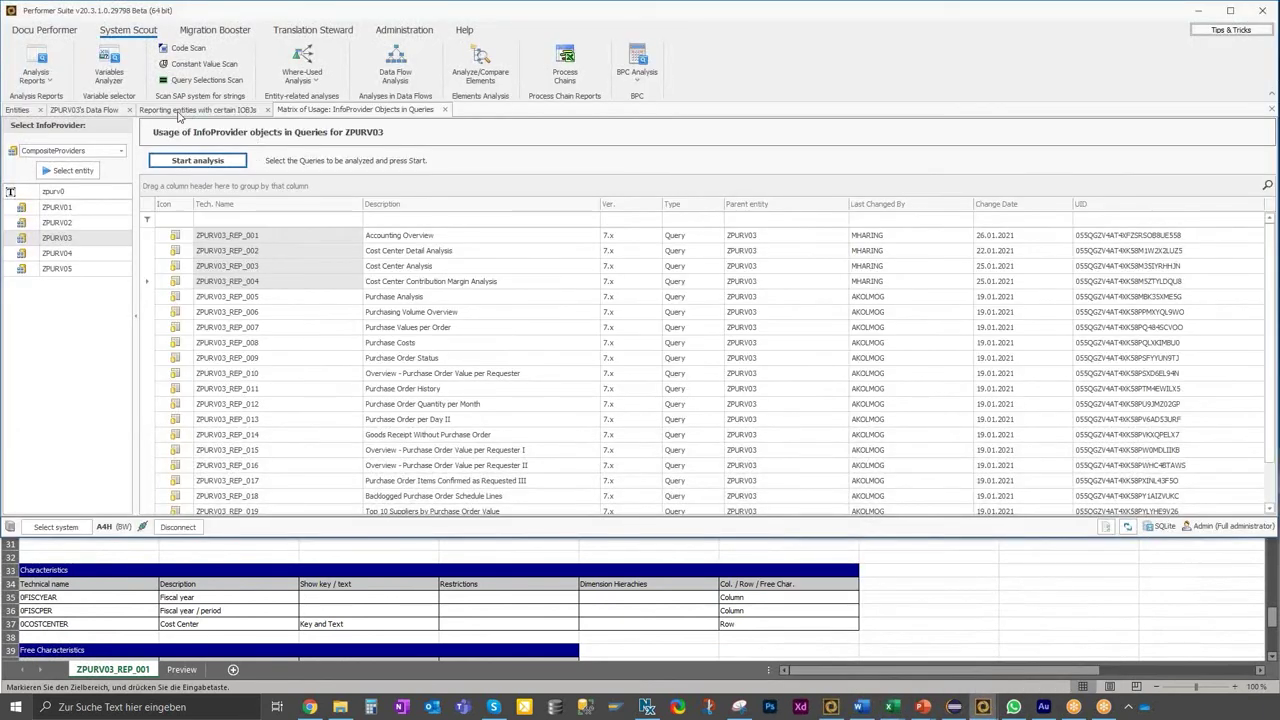
left_click(66, 114)
left_click_drag(772, 503, 1104, 505)
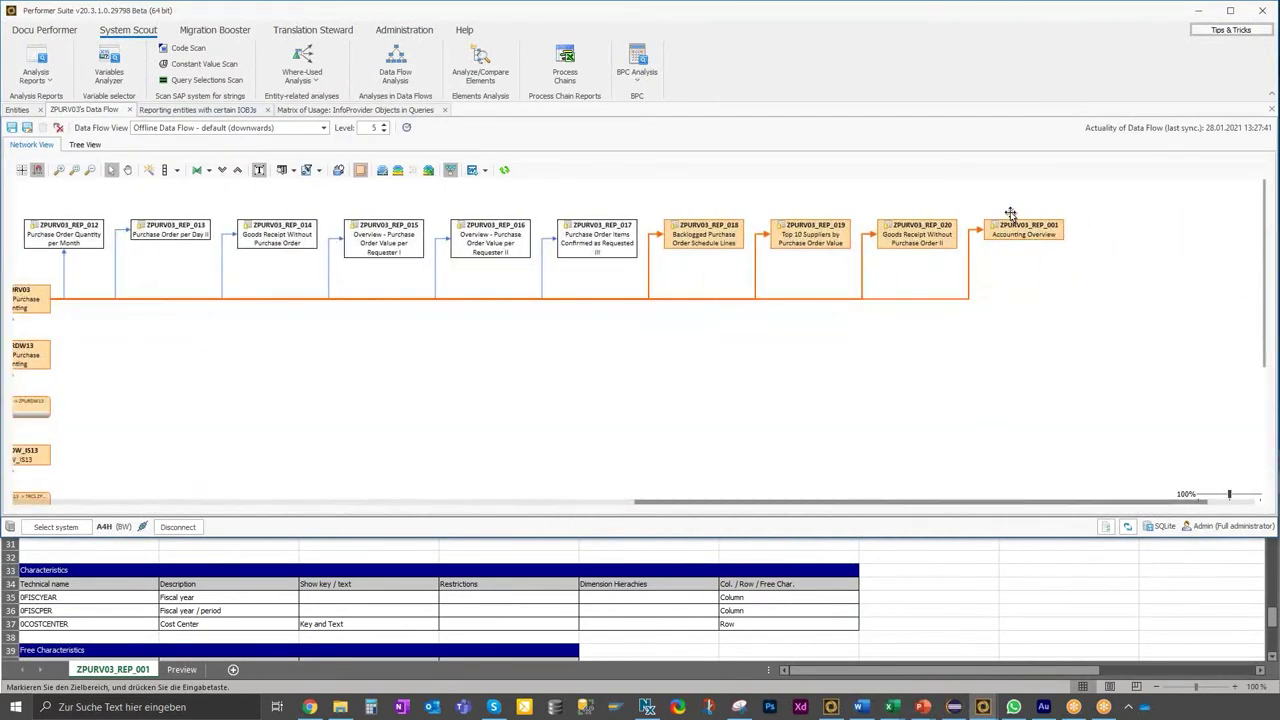
right_click(1024, 228)
mouse_move(1049, 381)
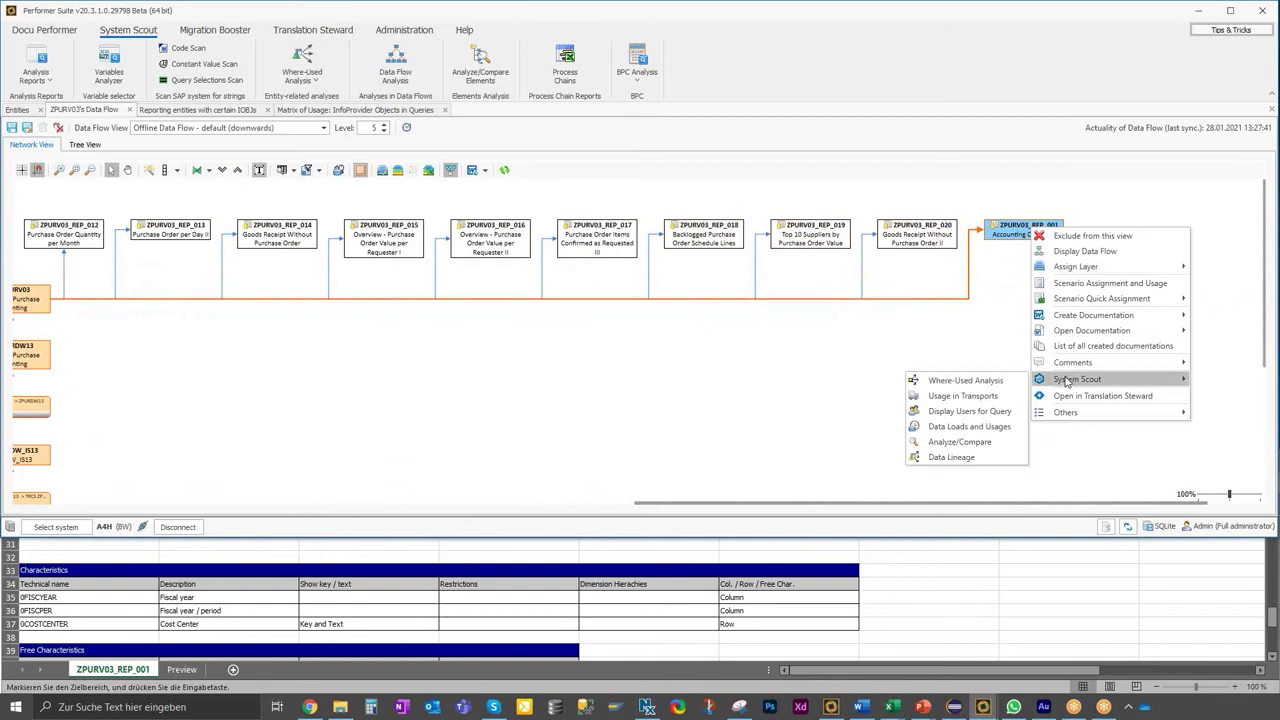
left_click(674, 340)
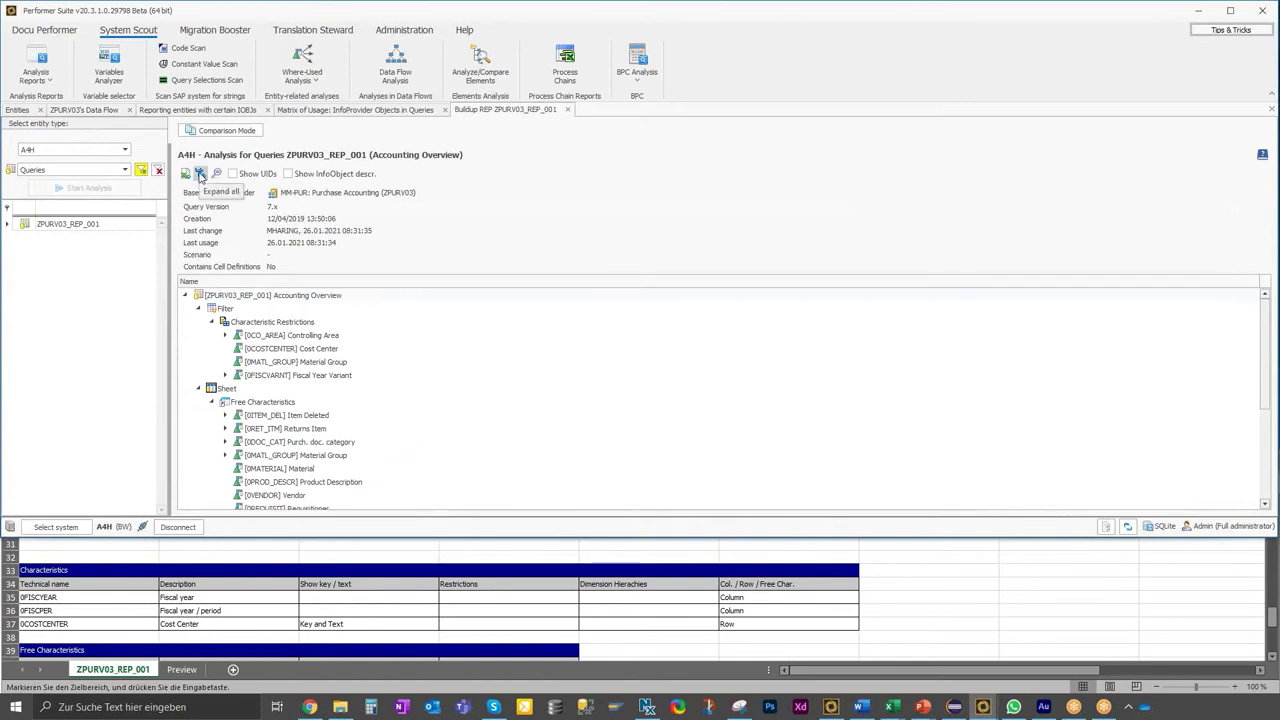
left_click(200, 174)
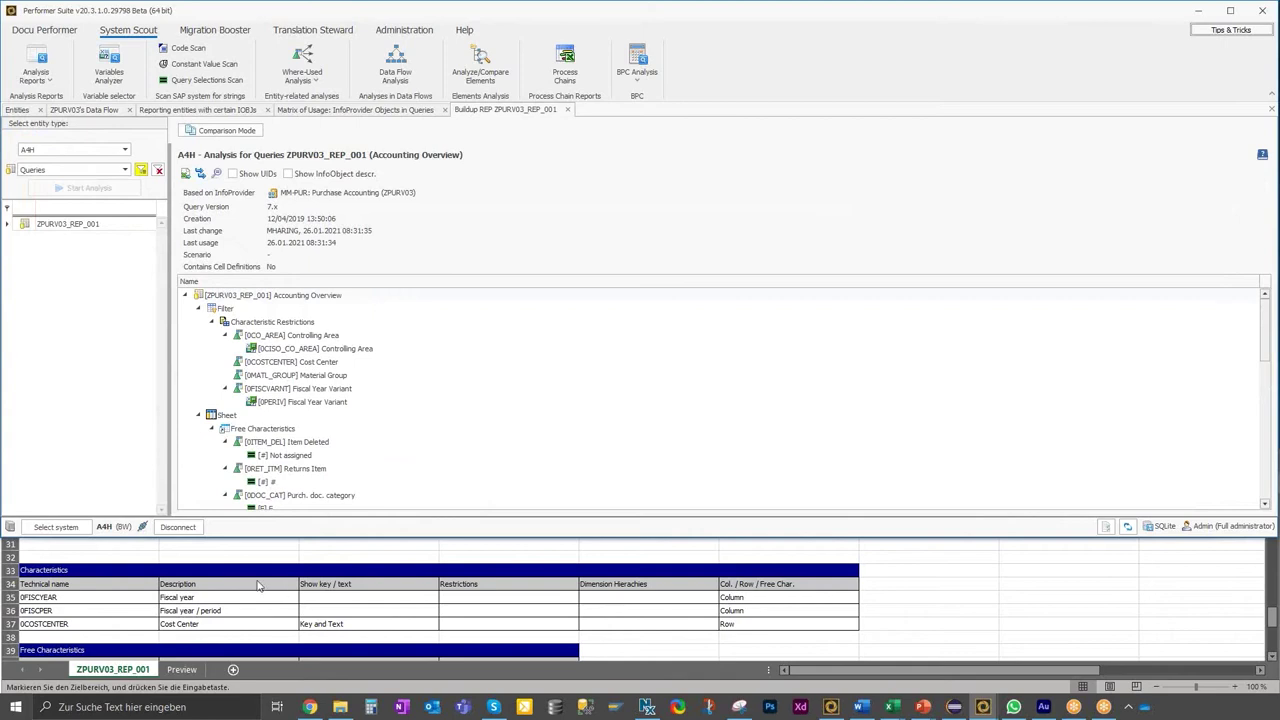
Compare the SetCard's TBD variable for Cost Center with the 0COSTCENTER characteristic restriction in the query's filter.
scroll(68, 604, "up", 2)
key("alt+Tab")
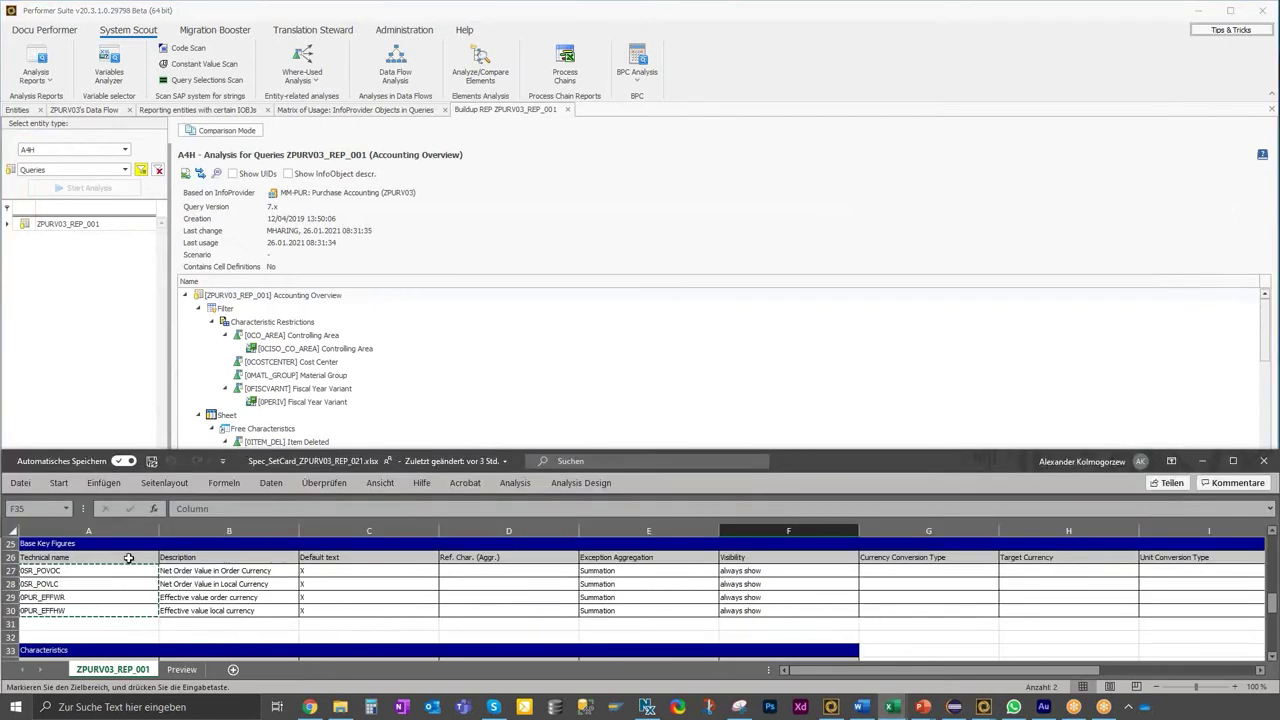
scroll(106, 600, "up", 2)
left_click(46, 586)
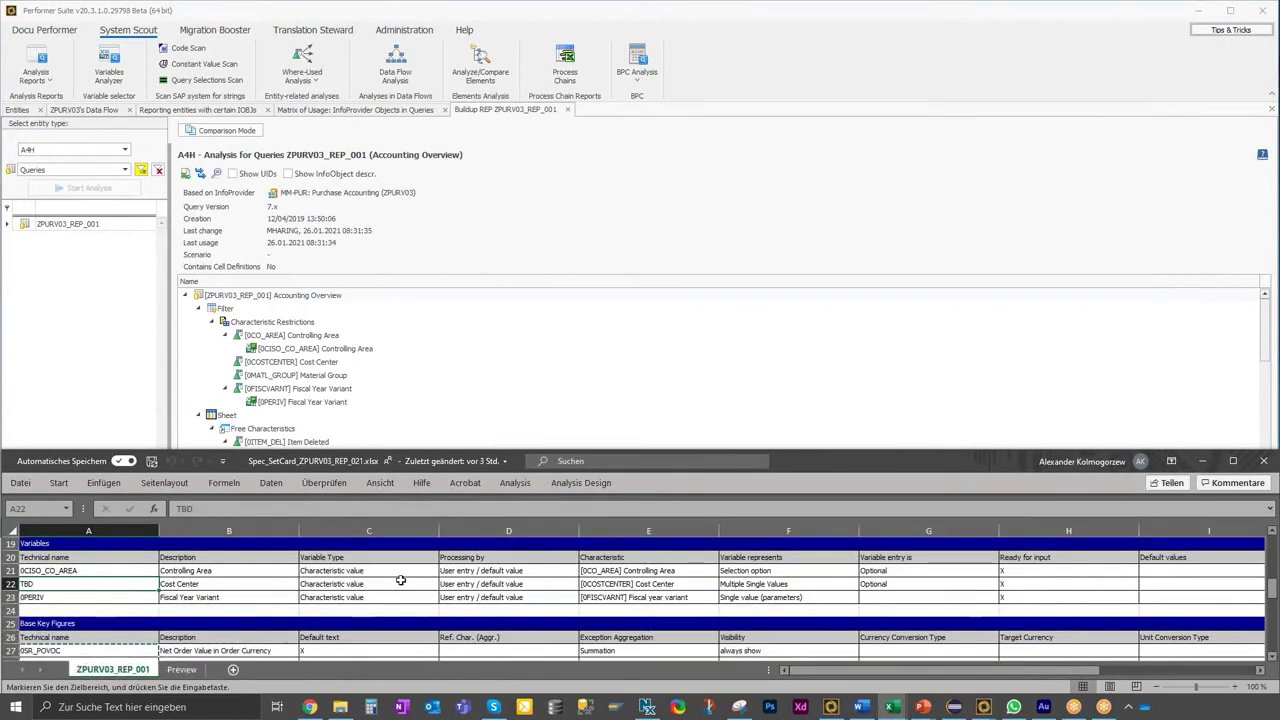
left_click(605, 583)
left_click(255, 364)
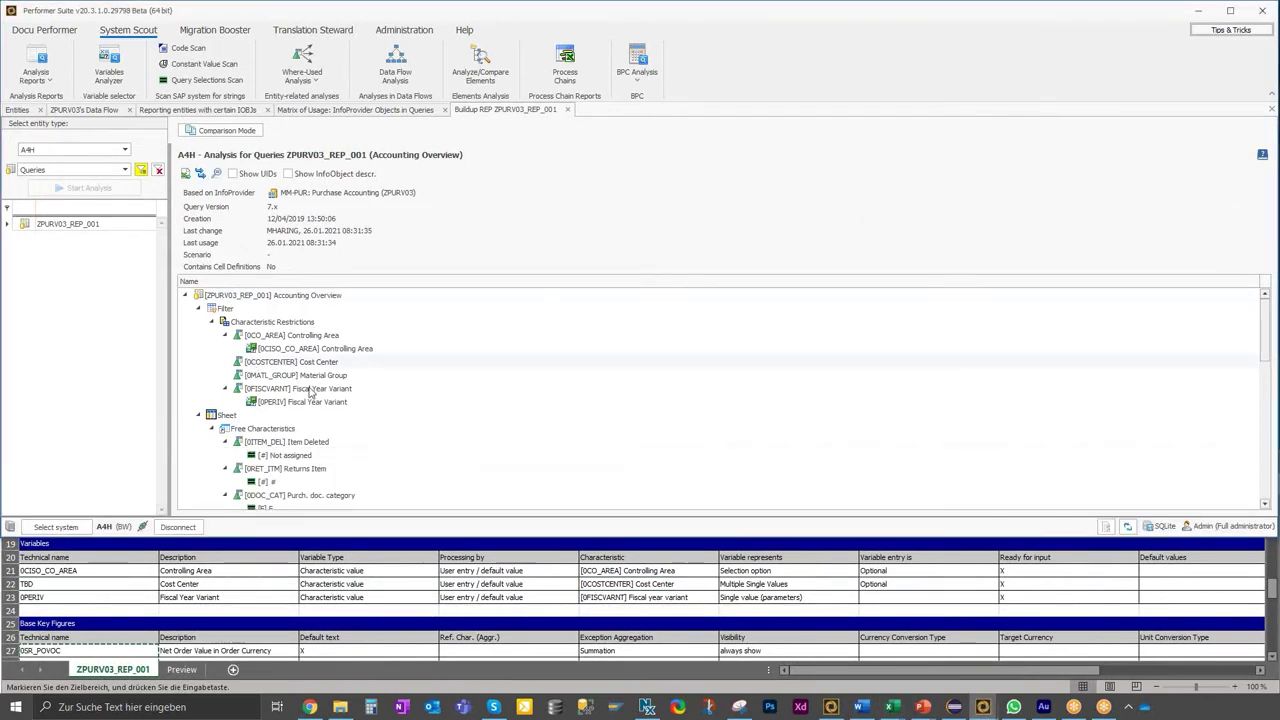
Review the query's sheet elements against the SetCard's variables, base key figures and characteristics, including the Row placement of 0COSTCENTER.
scroll(345, 435, "down", 4)
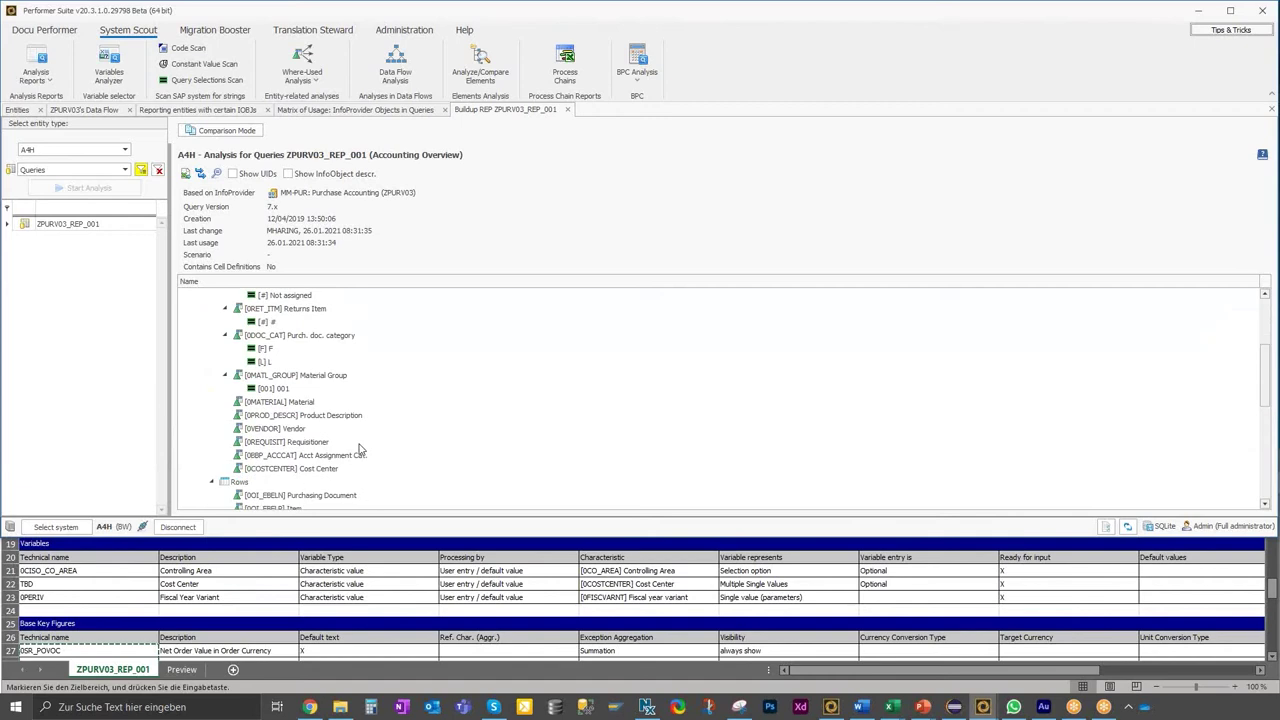
scroll(497, 431, "up", 1)
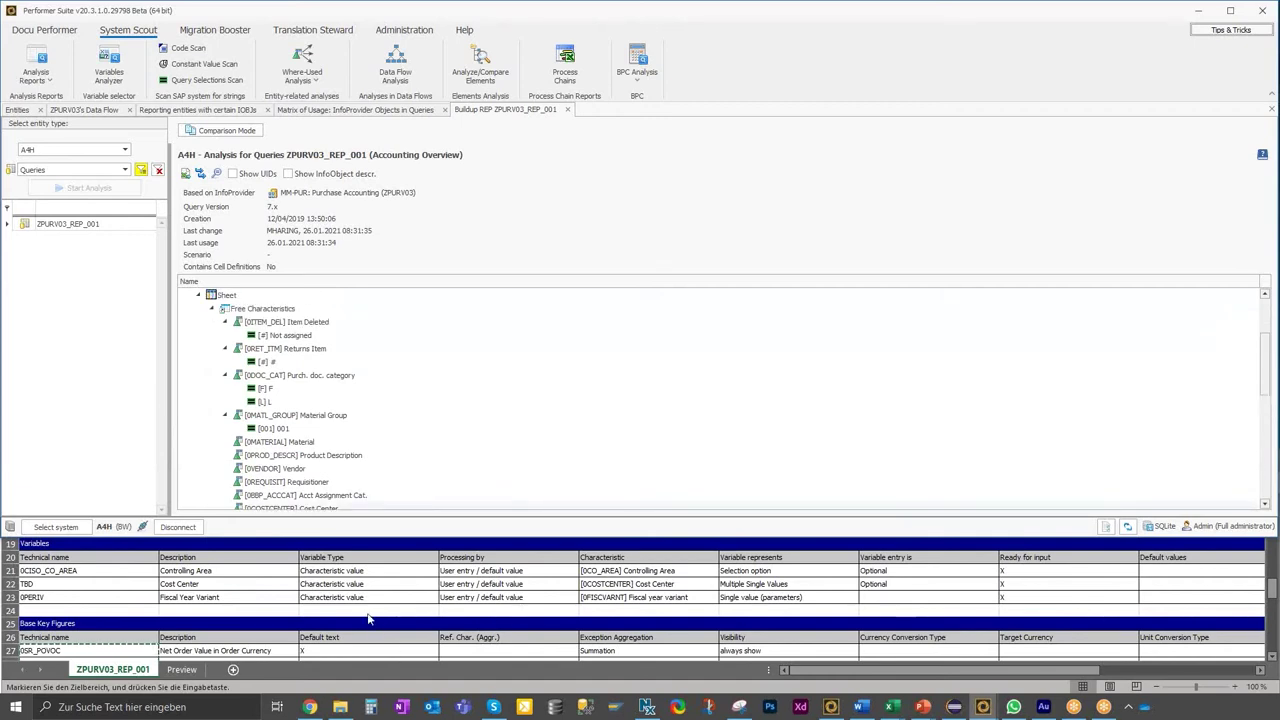
left_click(345, 590)
scroll(345, 590, "down", 2)
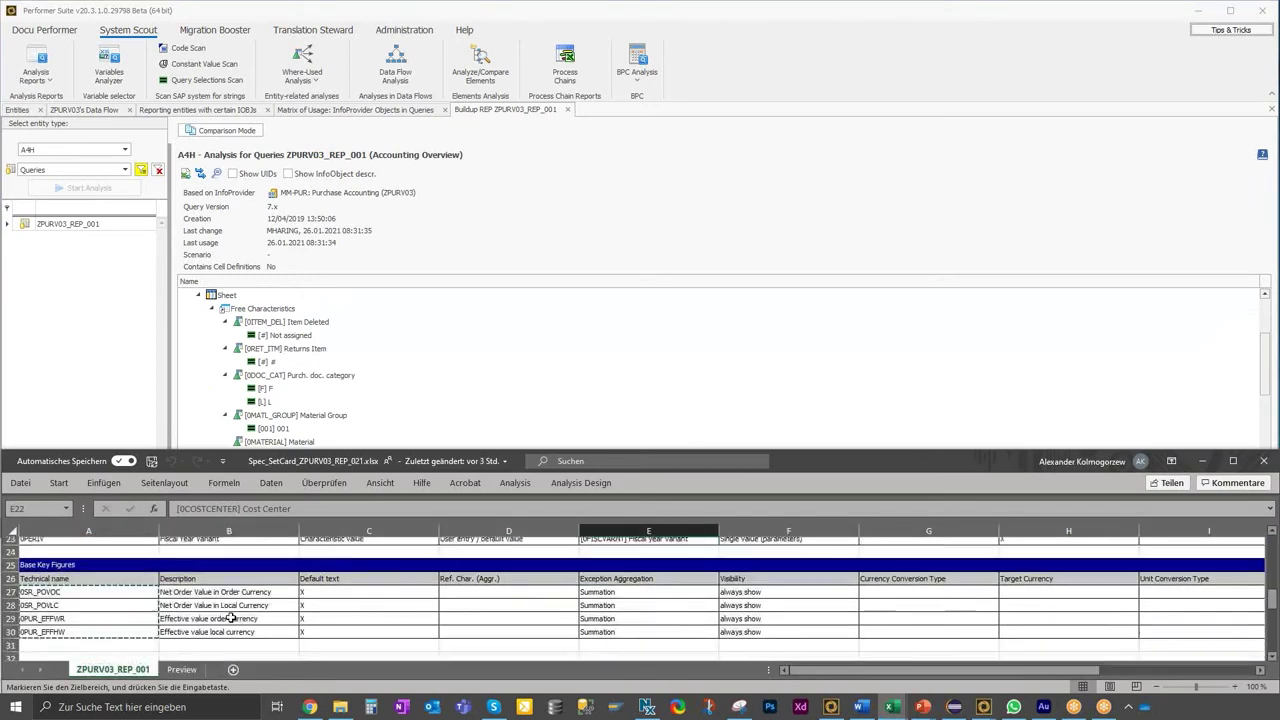
scroll(230, 615, "up", 2)
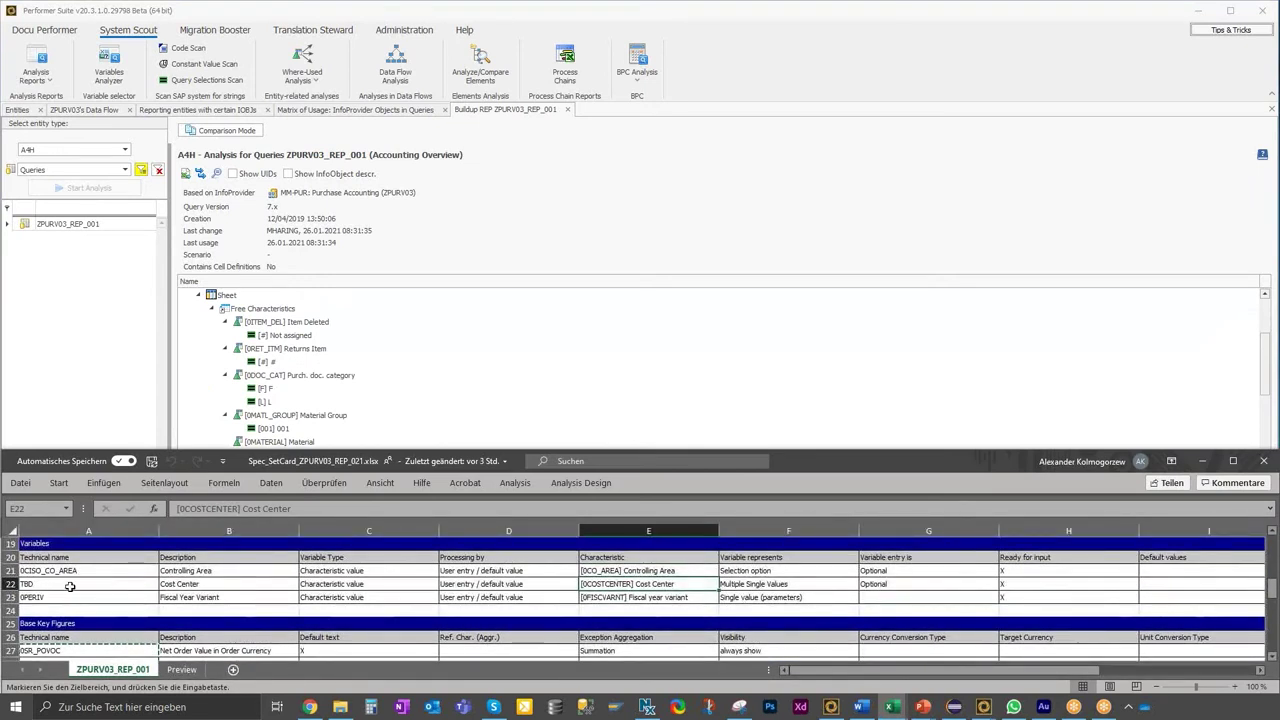
scroll(147, 595, "down", 4)
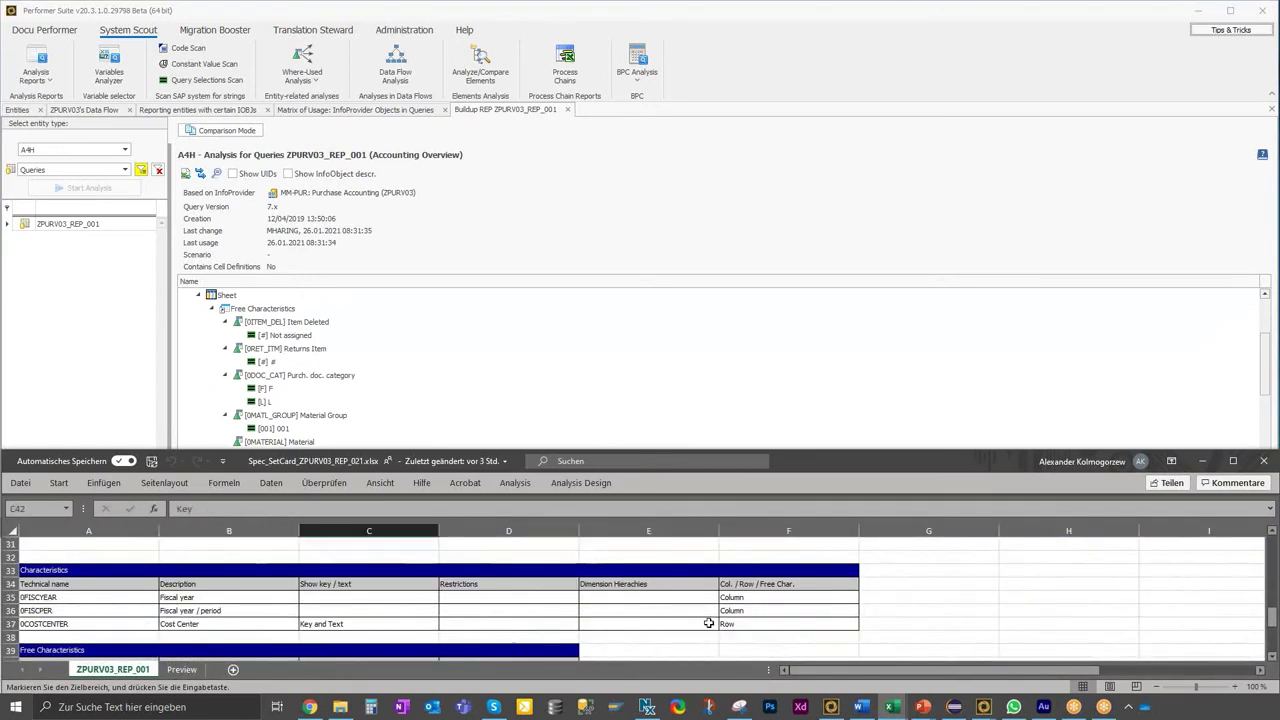
left_click(750, 627)
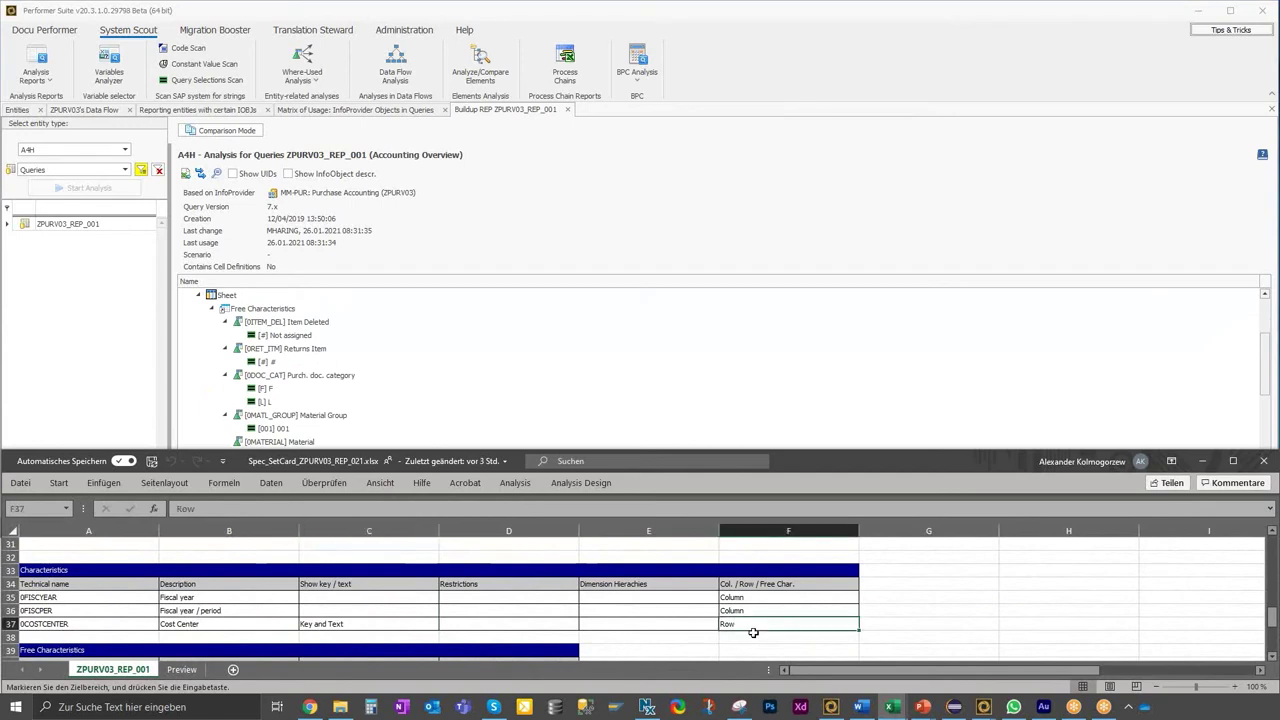
Compare the SetCard's free characteristics and their filter value settings, such as those of 0MATL_GROUP, with the query's free characteristics.
left_click(425, 13)
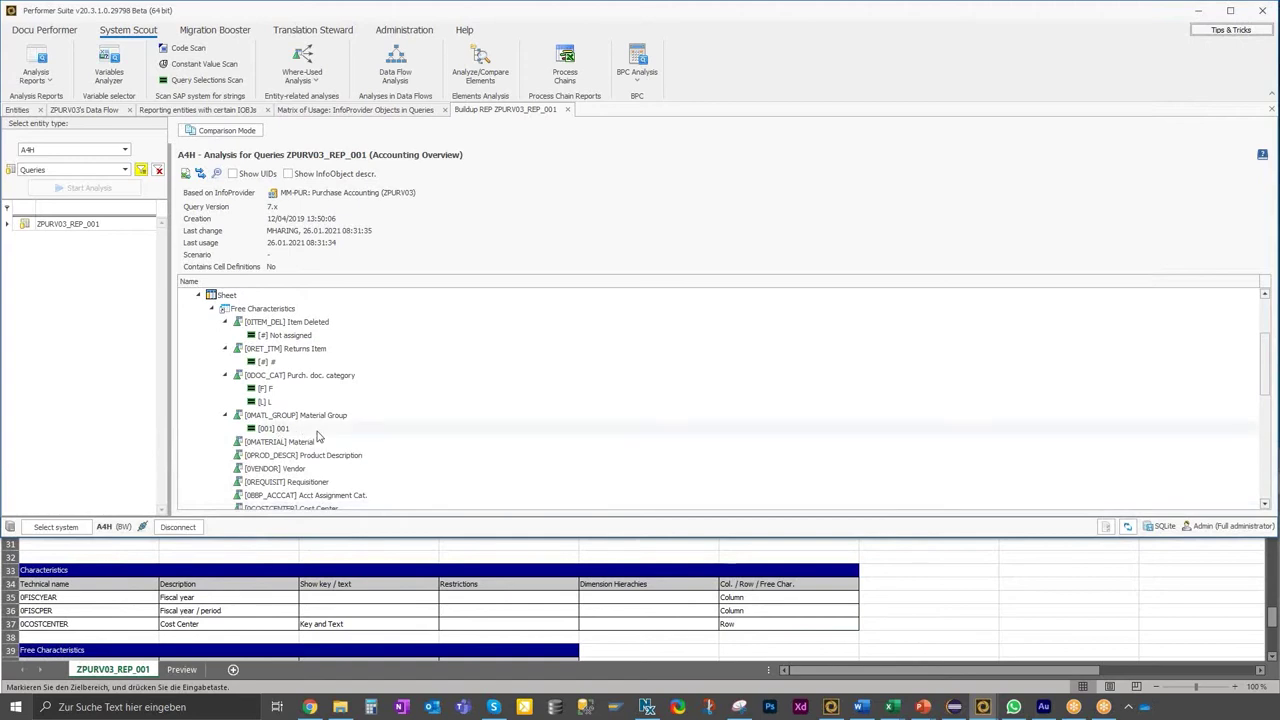
left_click(313, 600)
scroll(358, 601, "down", 3)
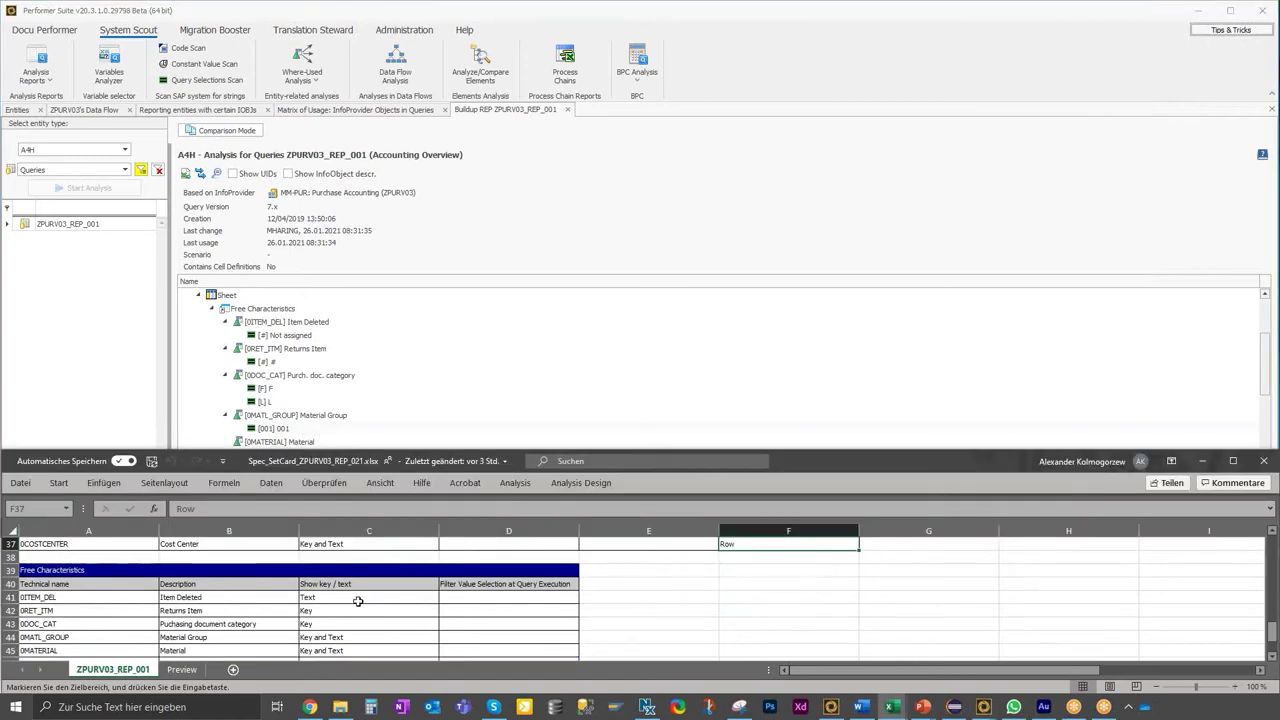
left_click(163, 566)
left_click_drag(63, 598, 257, 596)
left_click(461, 598)
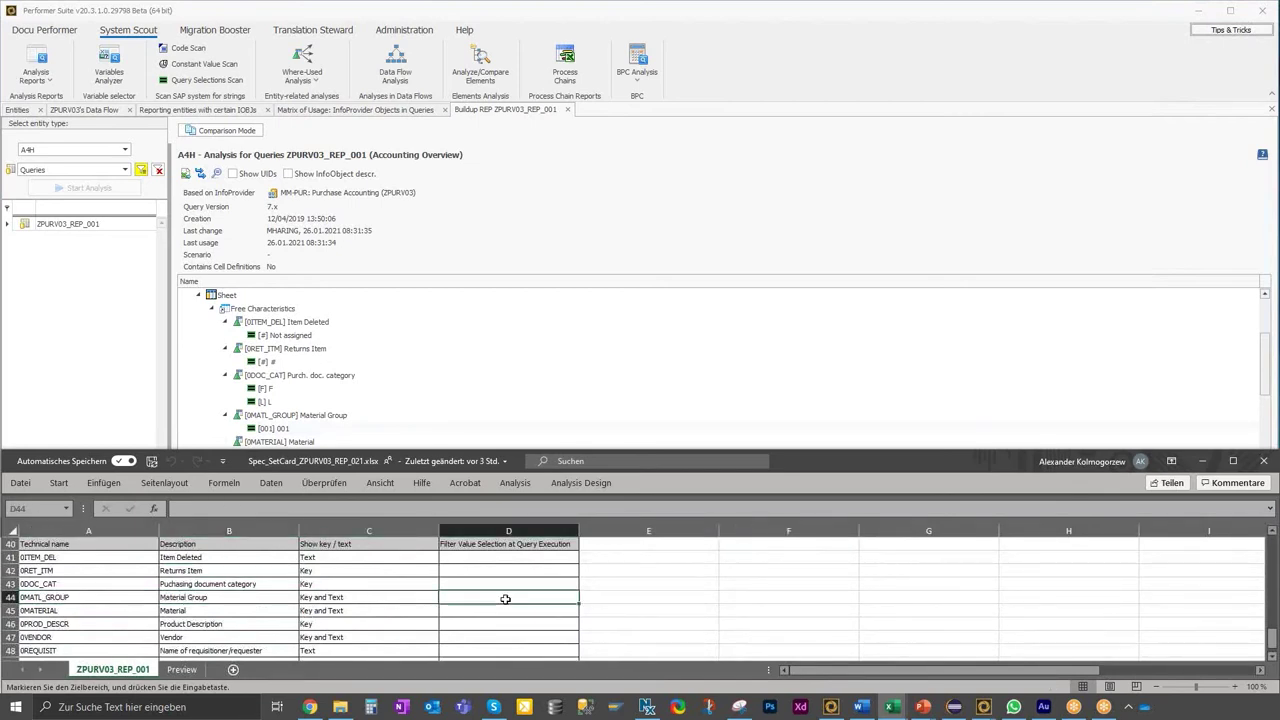
left_click(385, 14)
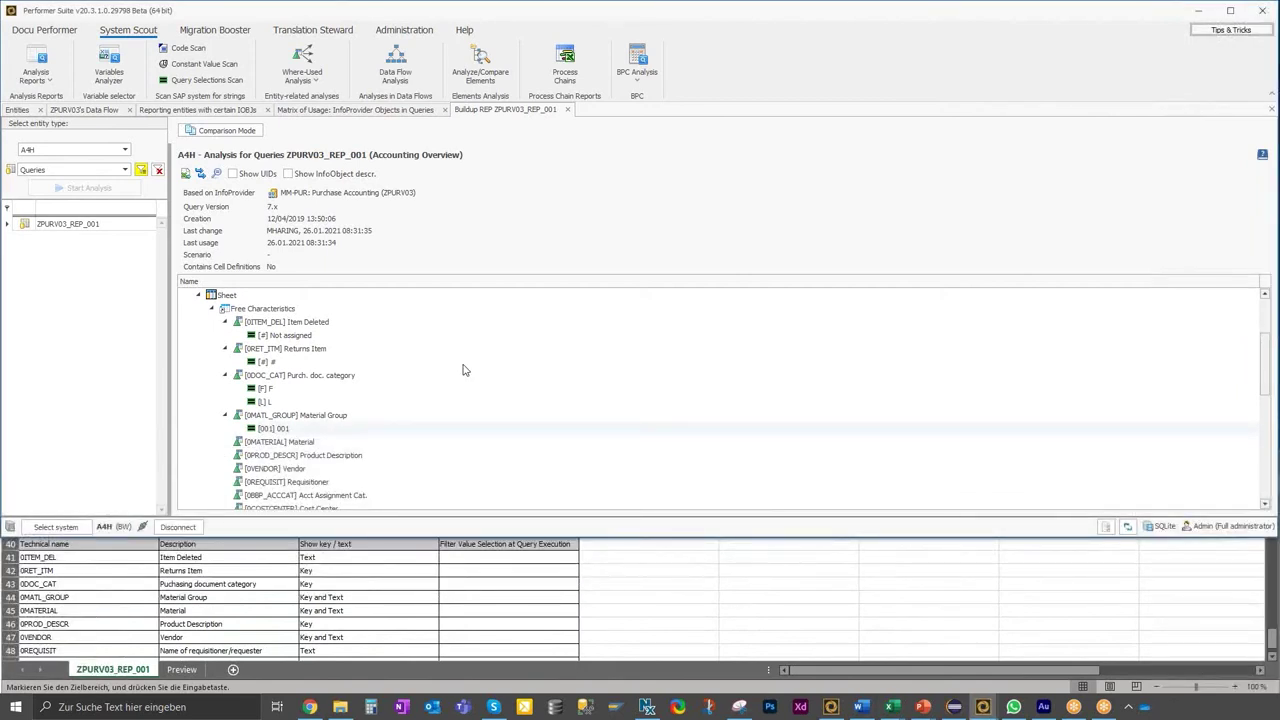
Locate ZPURV03_REP_001 in Eclipse's query list, return to its analysis in Performer Suite and open the query in Eclipse from there.
left_click(955, 706)
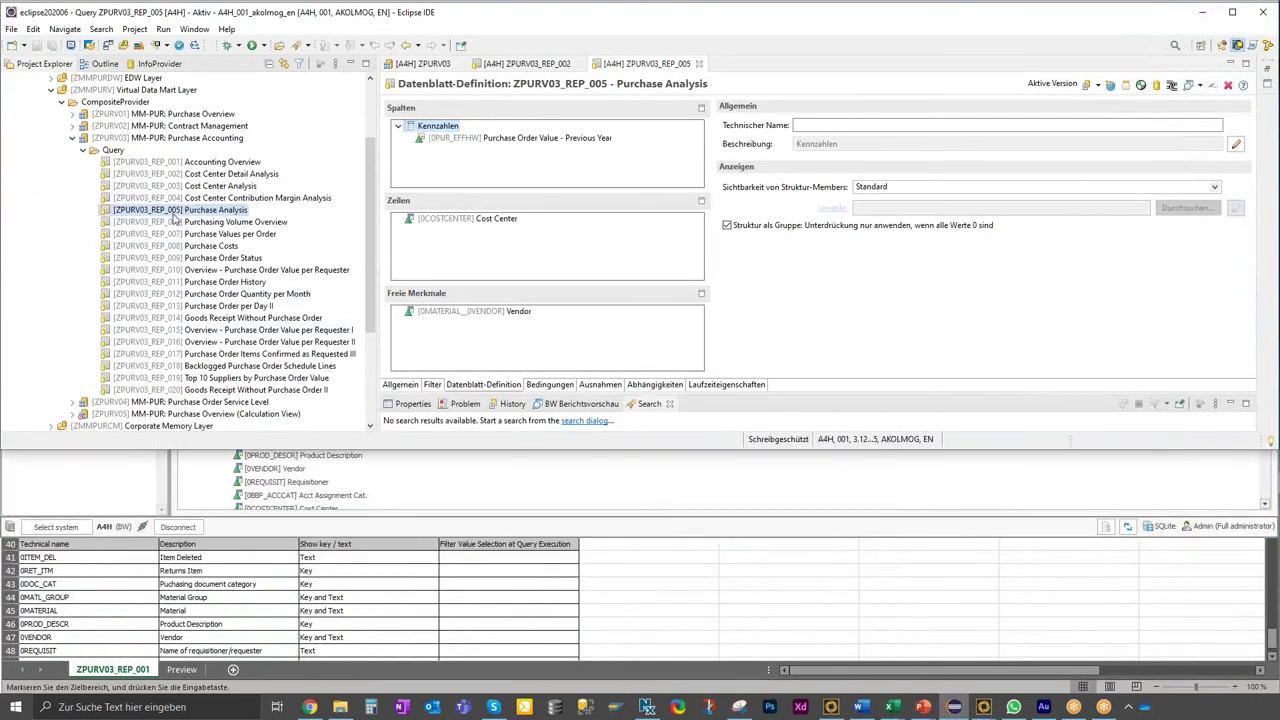
left_click(256, 162)
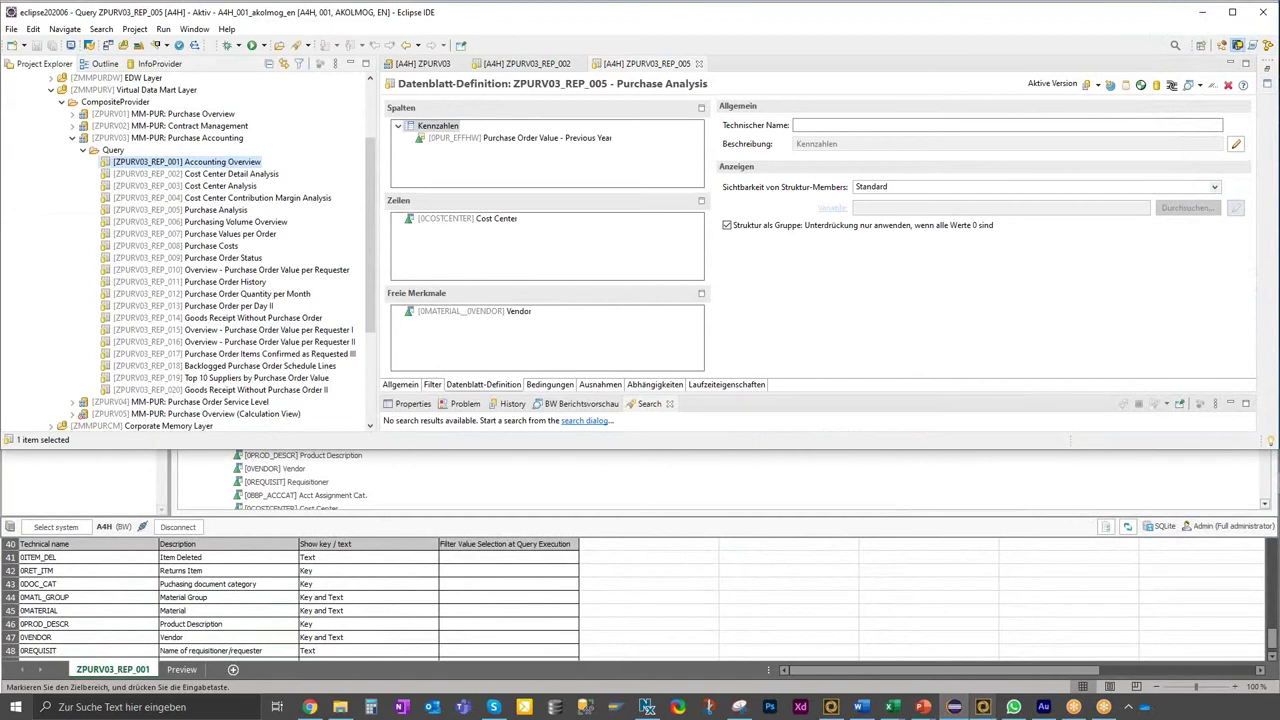
mouse_move(988, 706)
left_click(948, 660)
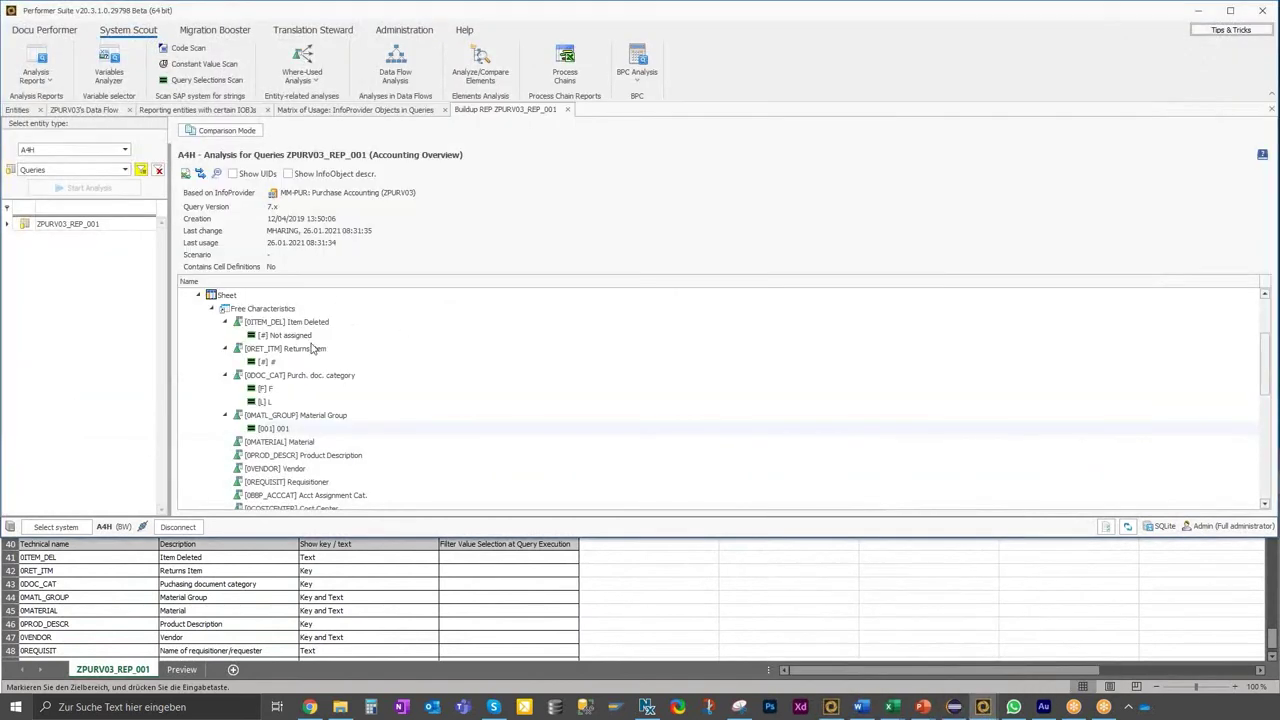
right_click(261, 298)
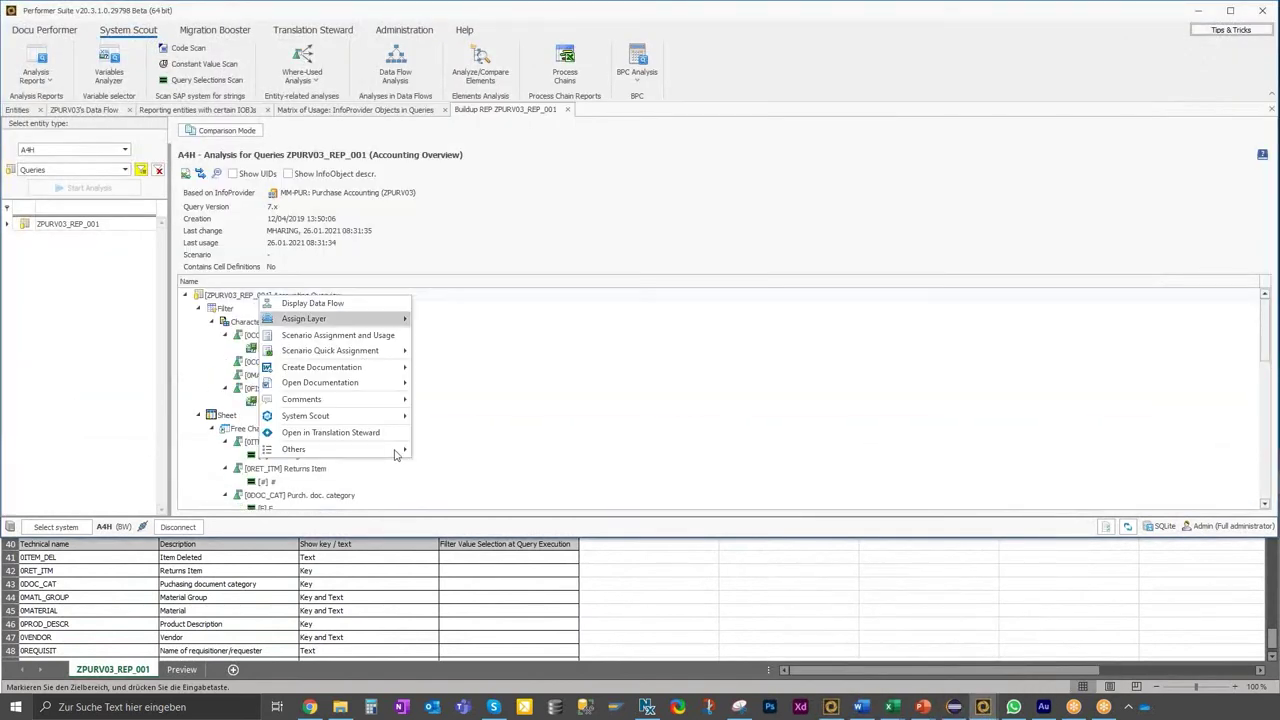
mouse_move(371, 449)
left_click(460, 452)
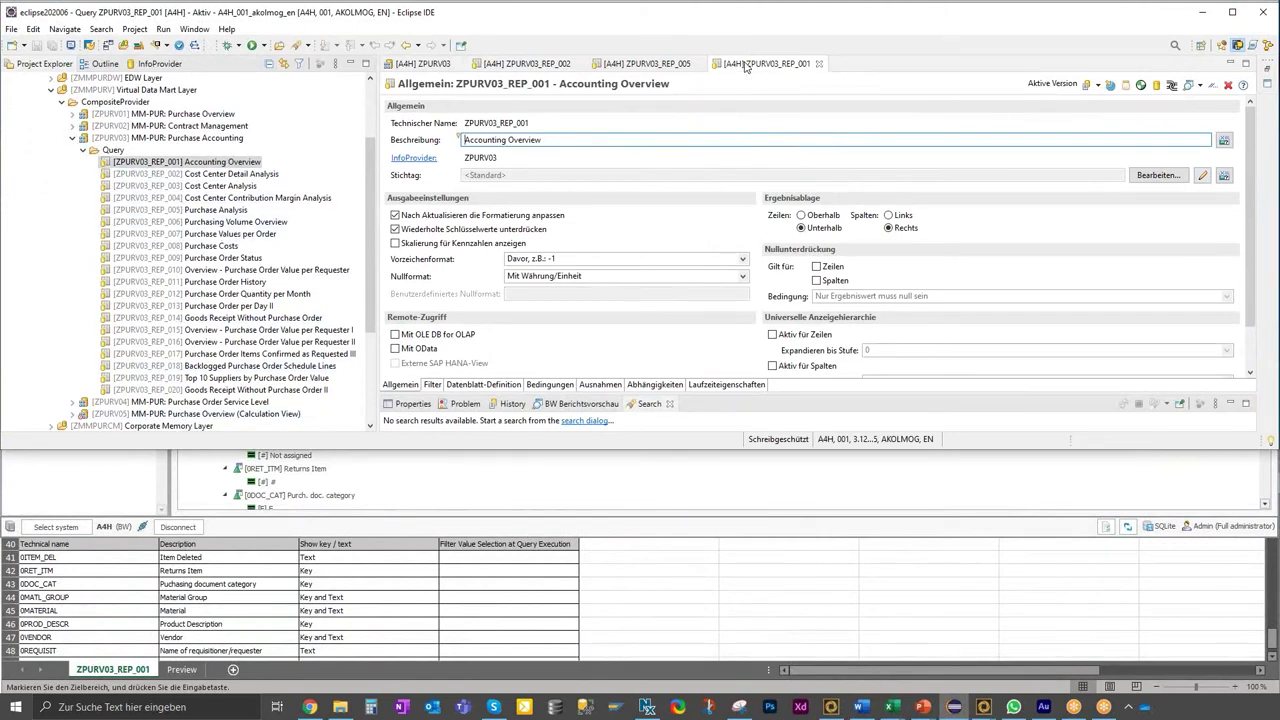
Copy query ZPURV03_REP_001 to a new query named ZPURV03_REP_021 with the description Cost Center Overview.
right_click(205, 168)
left_click(256, 246)
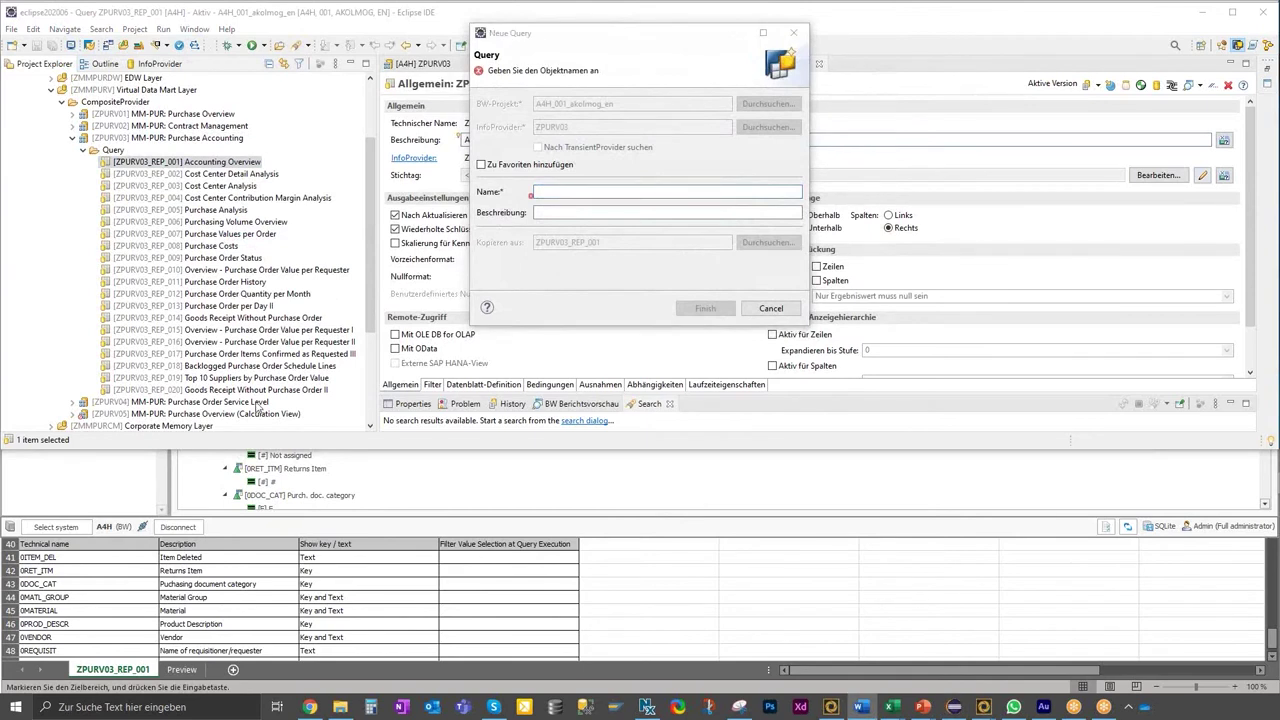
left_click(567, 192)
key("ctrl+v")
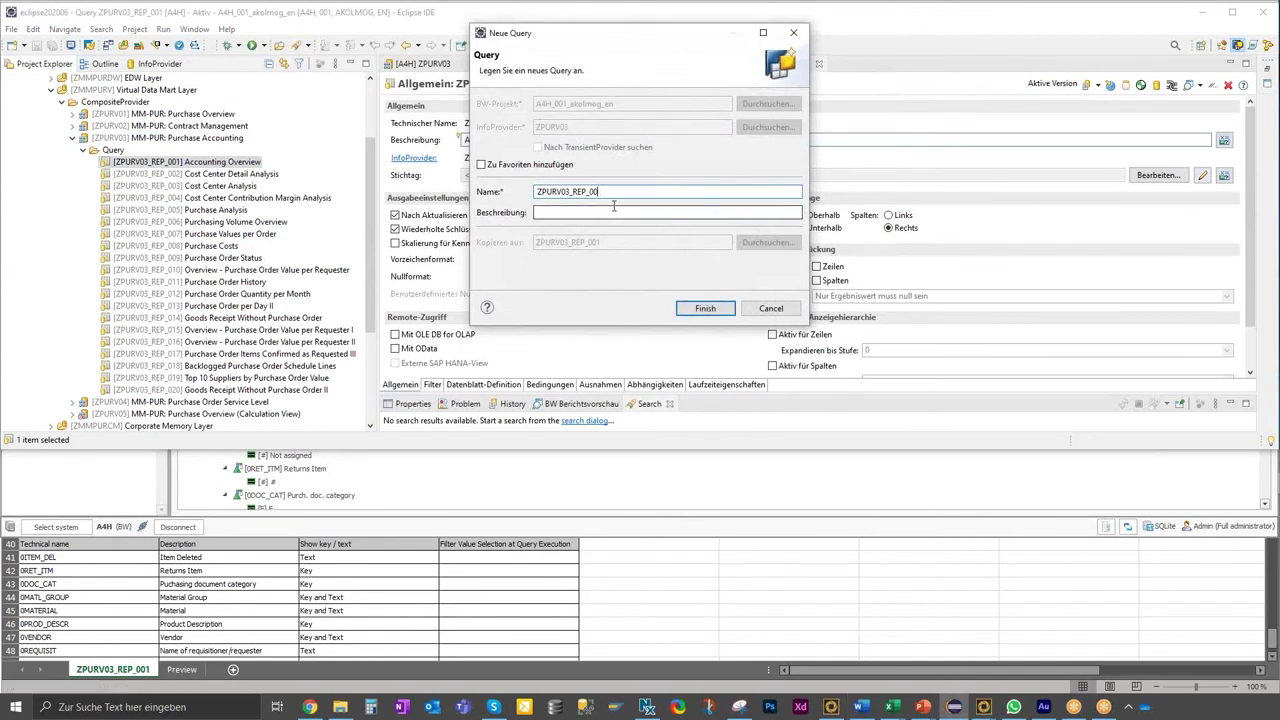
key("alt+Tab")
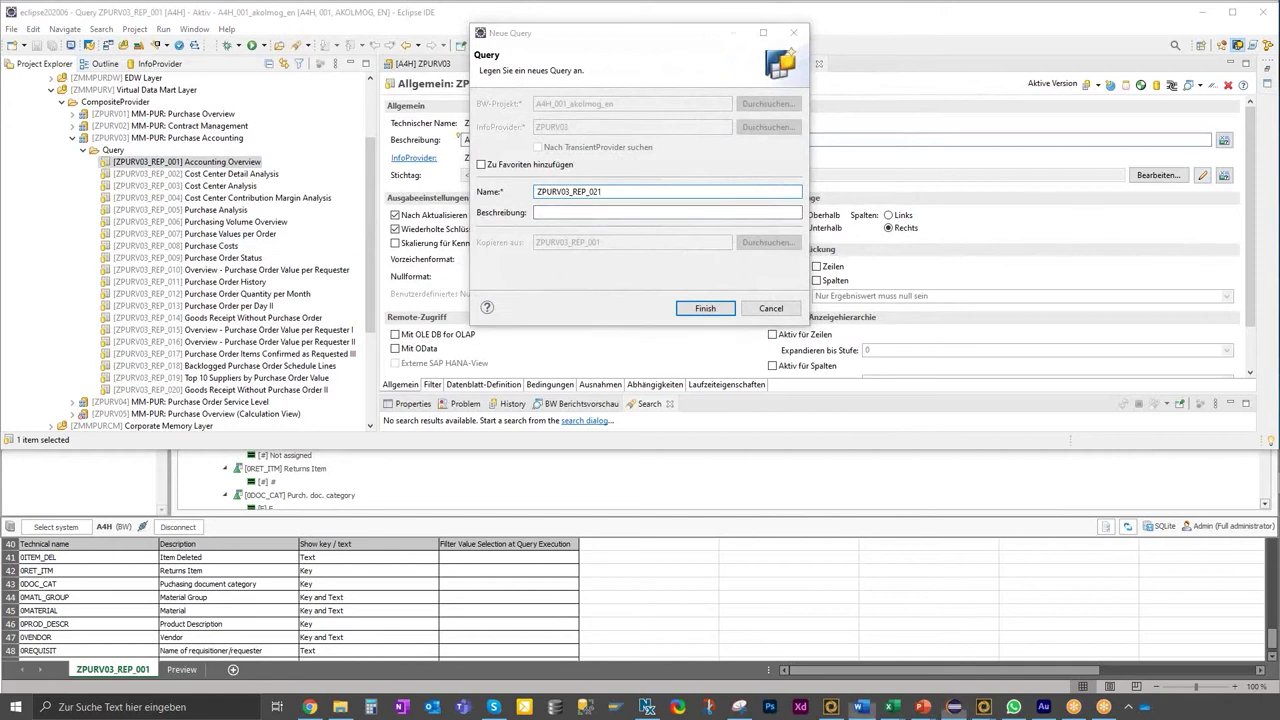
left_click(547, 214)
key("ctrl+v")
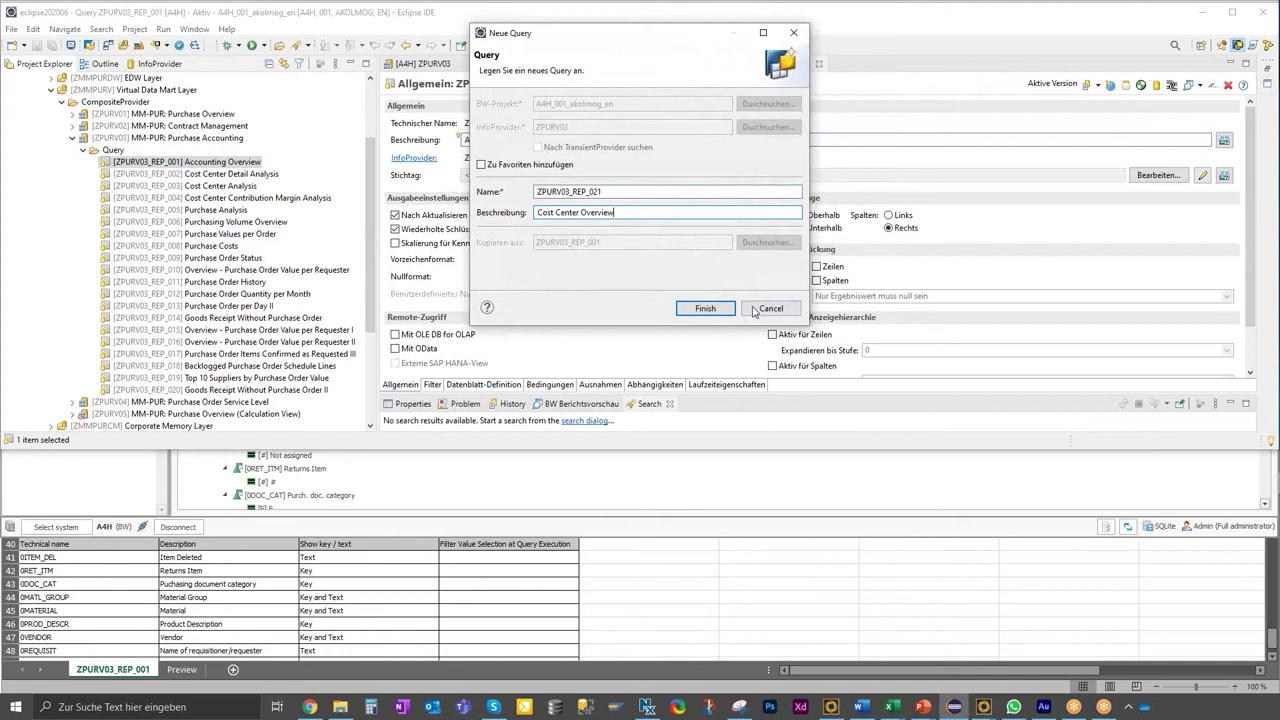
left_click(705, 308)
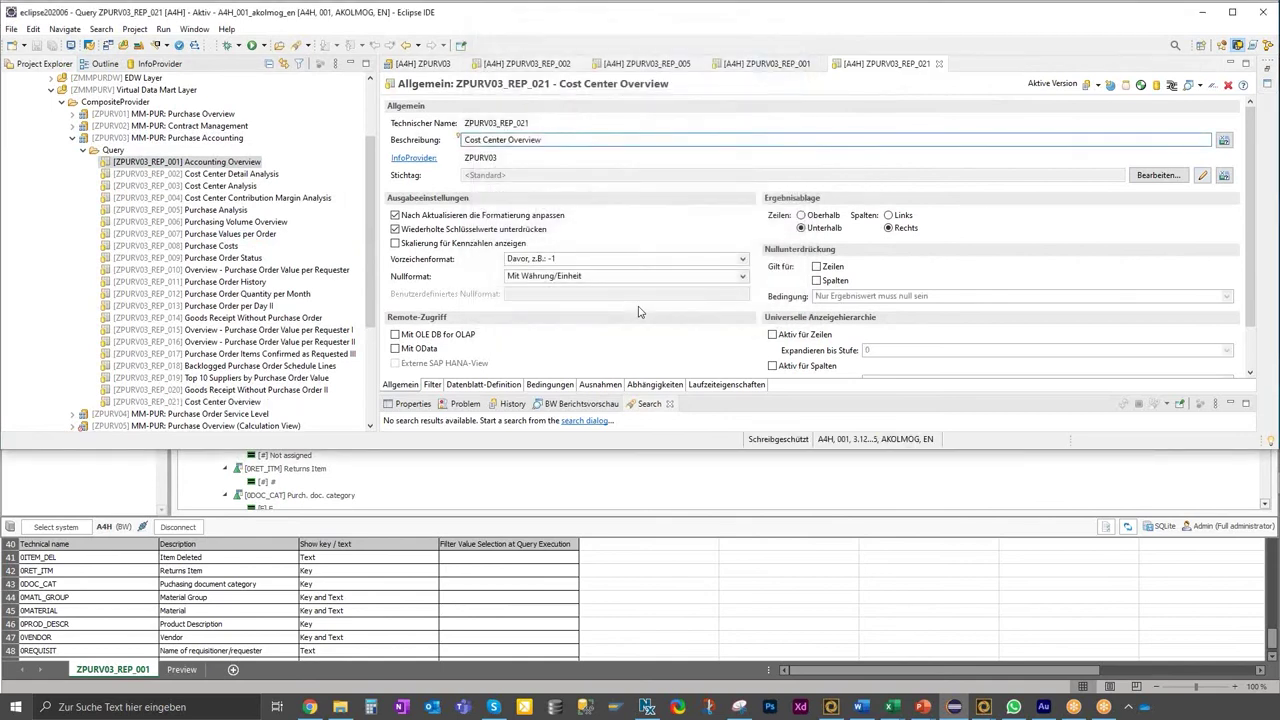
In ZPURV03_REP_021's sheet definition, remove all three row characteristics and move Cost Center from the free characteristics into the rows.
left_click(217, 403)
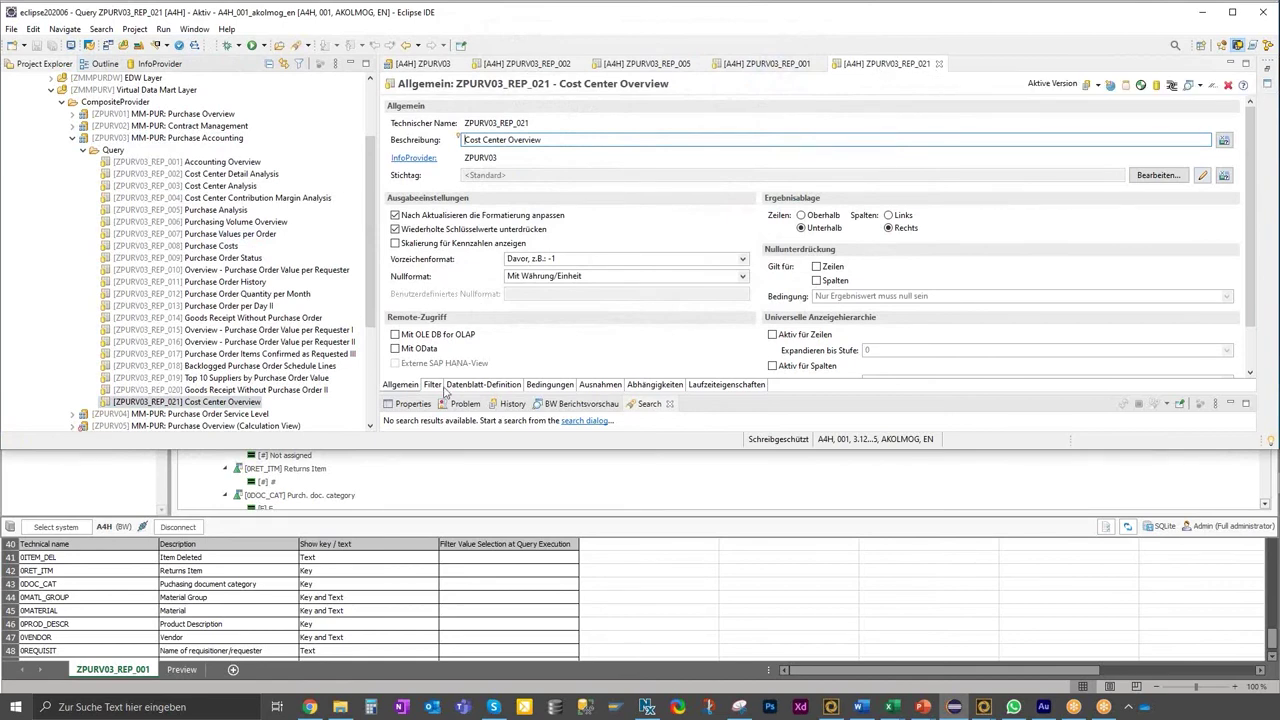
left_click(486, 384)
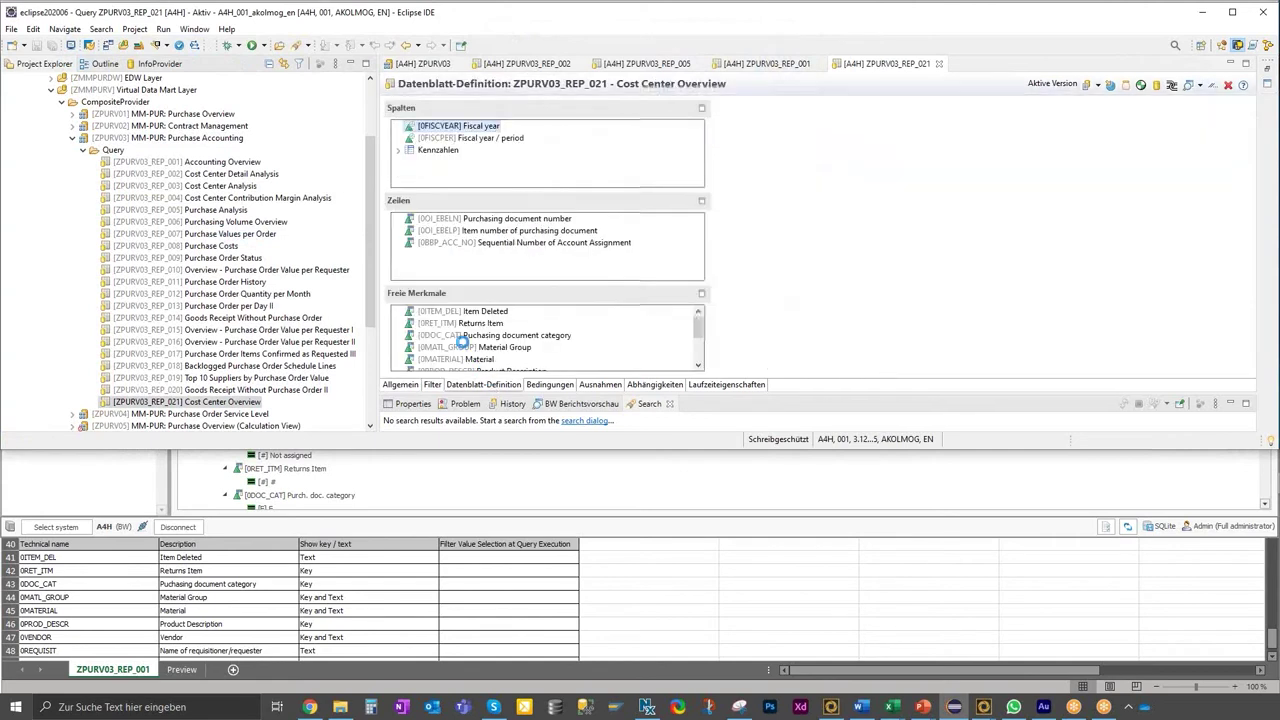
left_click(458, 219)
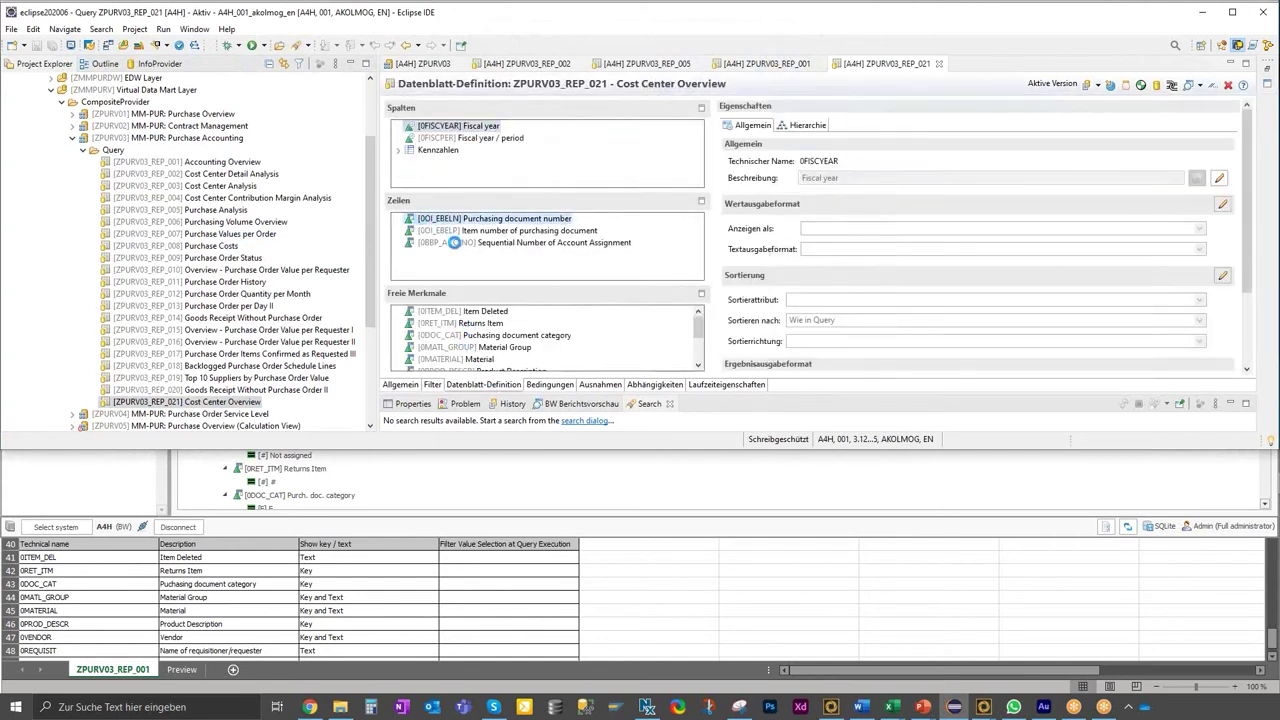
left_click(456, 248)
key("ctrl+a")
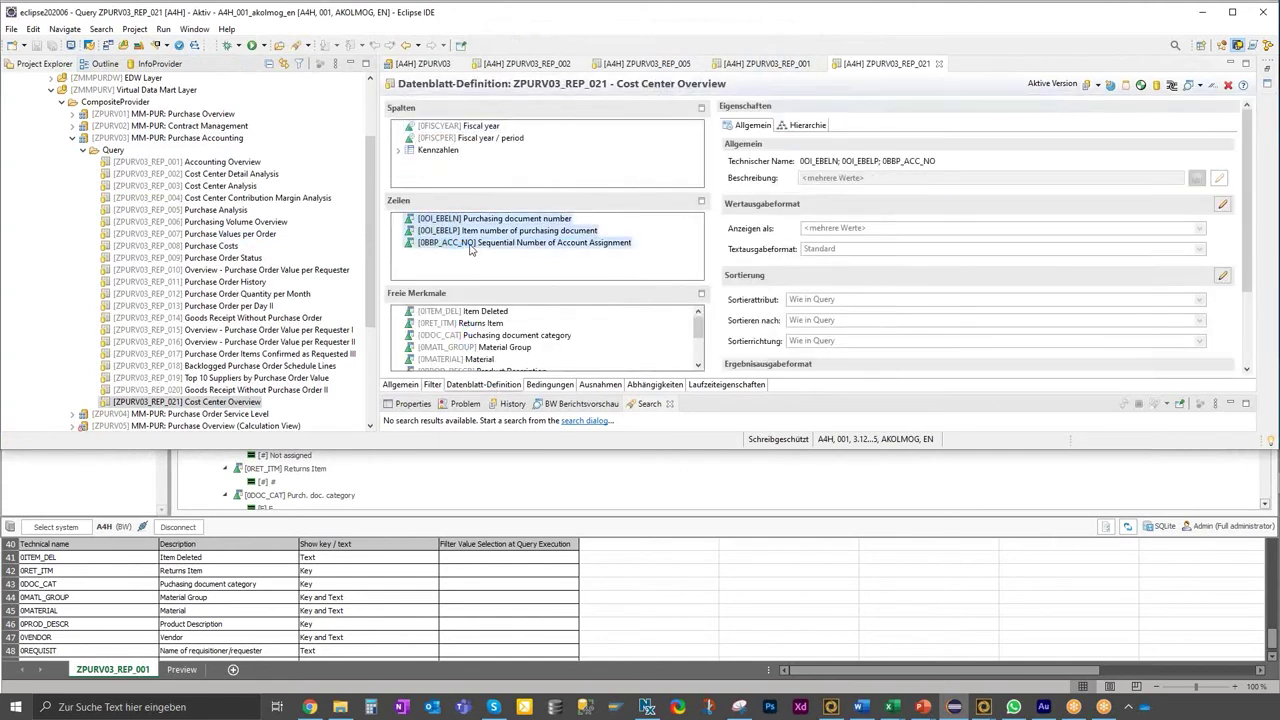
right_click(471, 251)
left_click(509, 399)
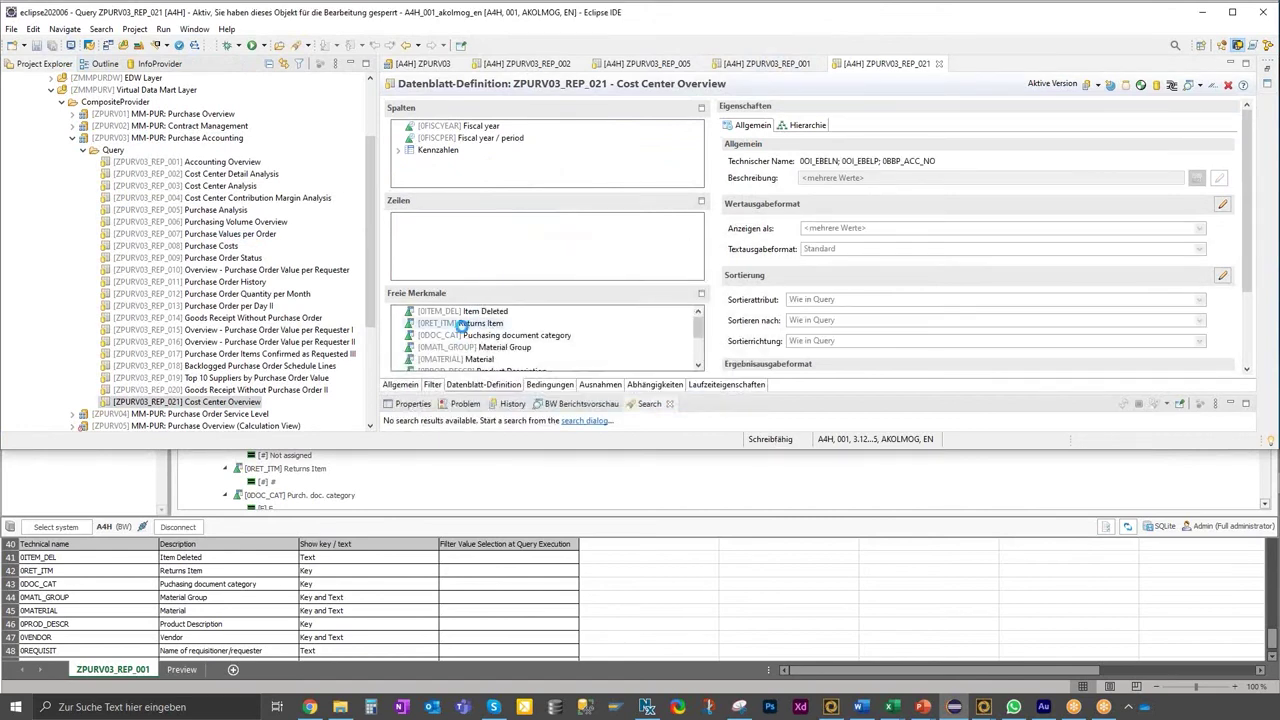
left_click(457, 359)
left_click_drag(457, 359, 497, 244)
Remove the key figures Assignment percentage rate, Purchase Order Tax Amount, Net Price and Purchase Order Quantity from the columns.
left_click(398, 149)
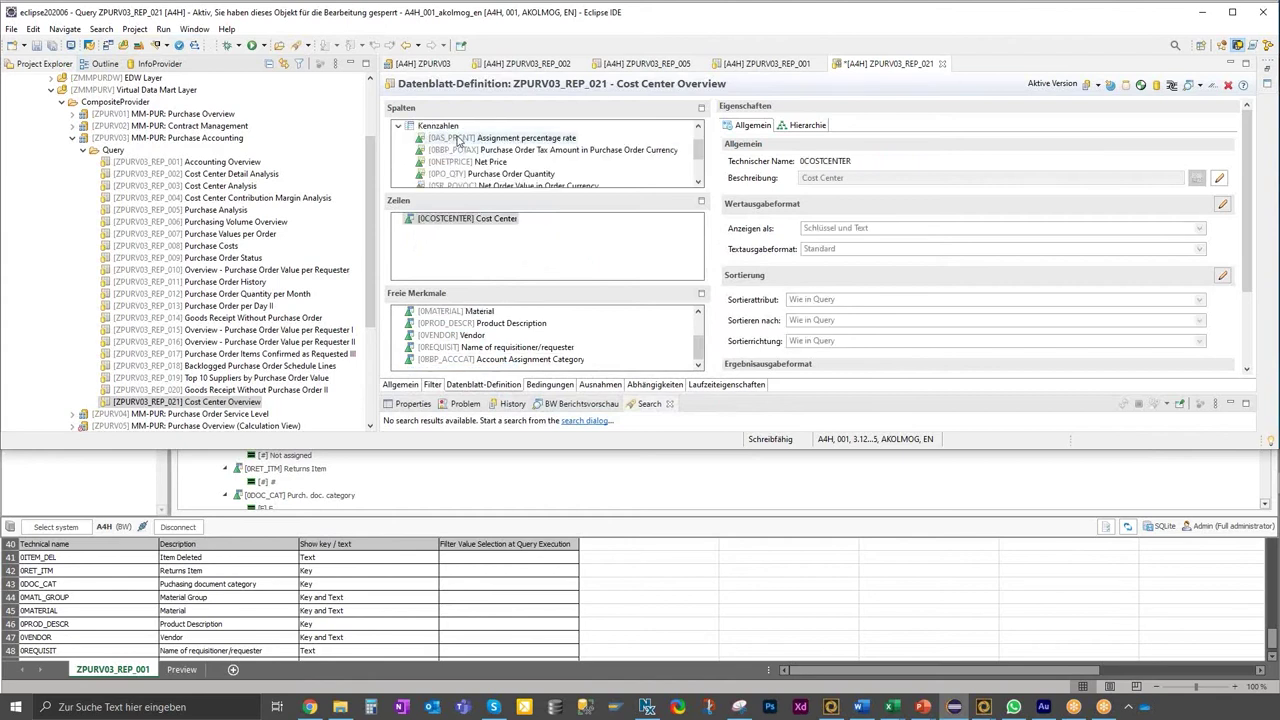
left_click(455, 140)
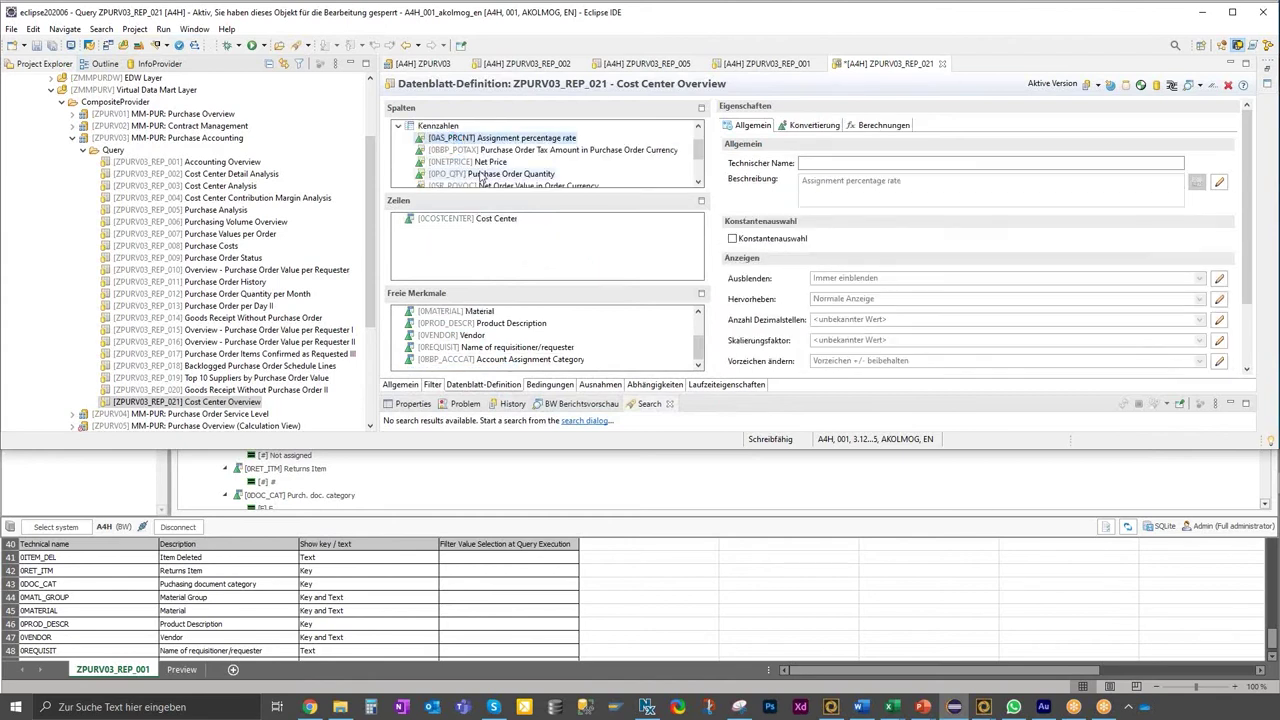
scroll(561, 173, "down", 1)
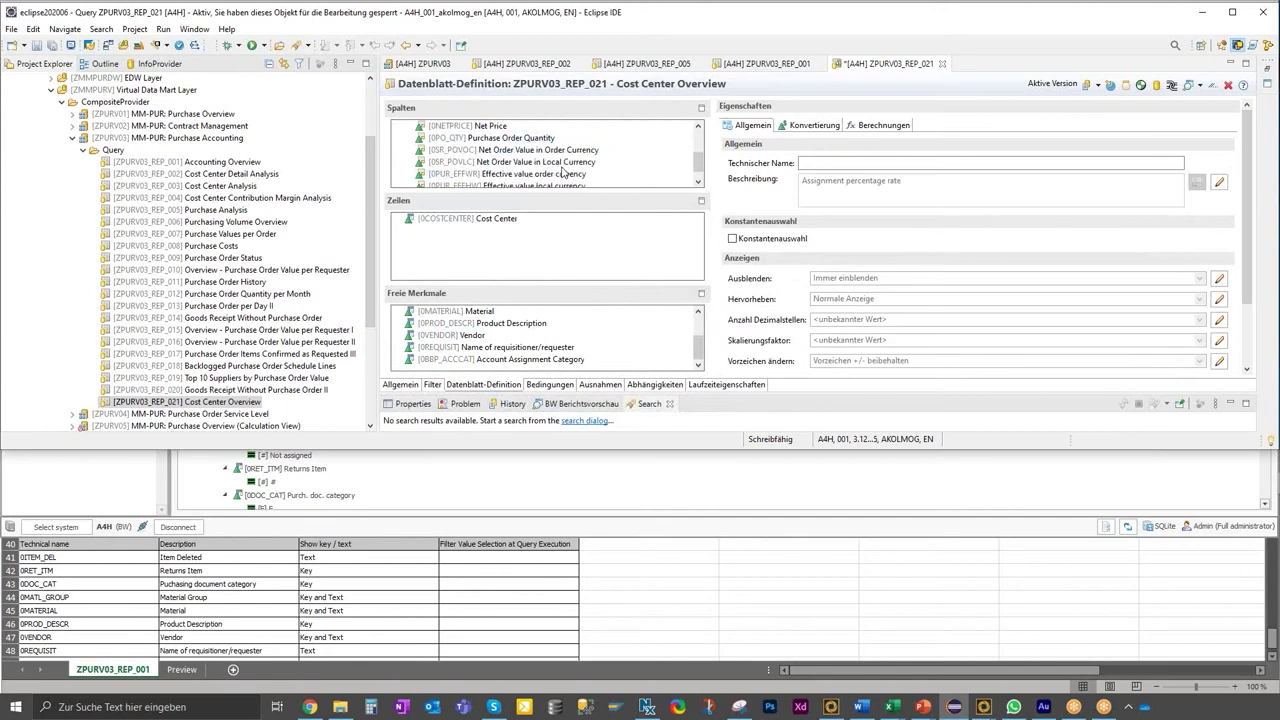
left_click(537, 137)
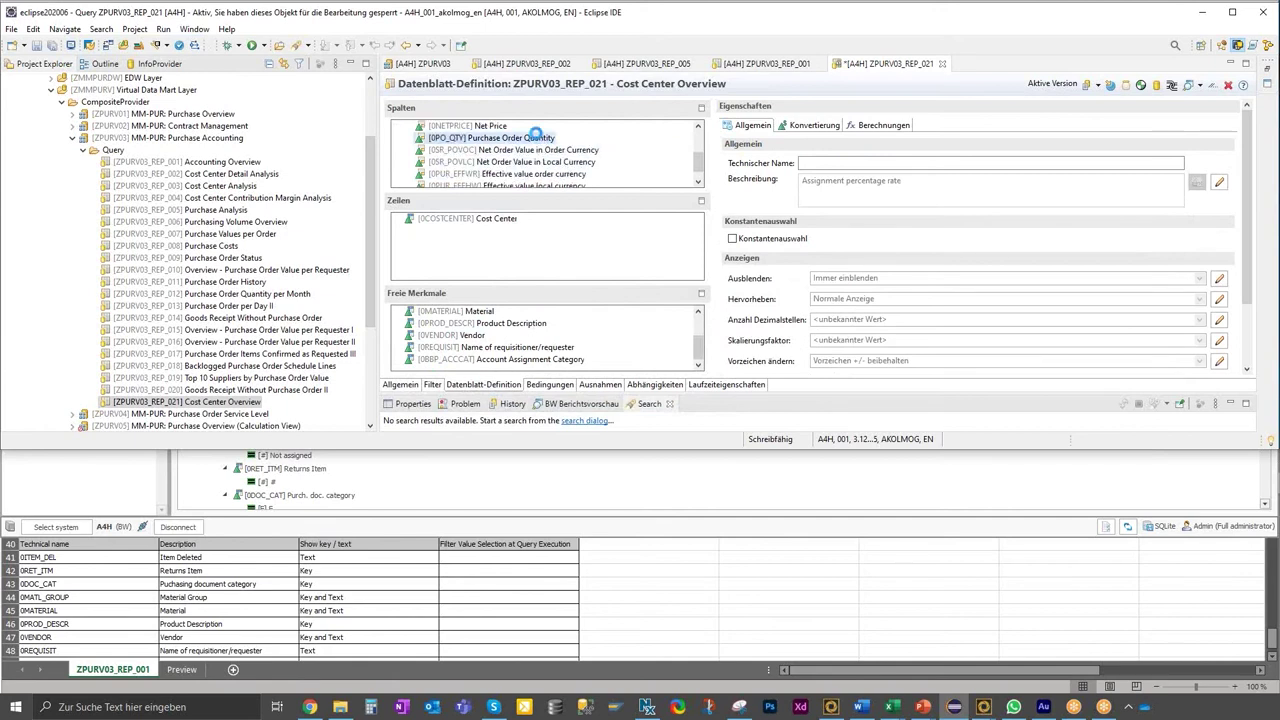
scroll(510, 150, "up", 2)
left_click(488, 173, "ctrl")
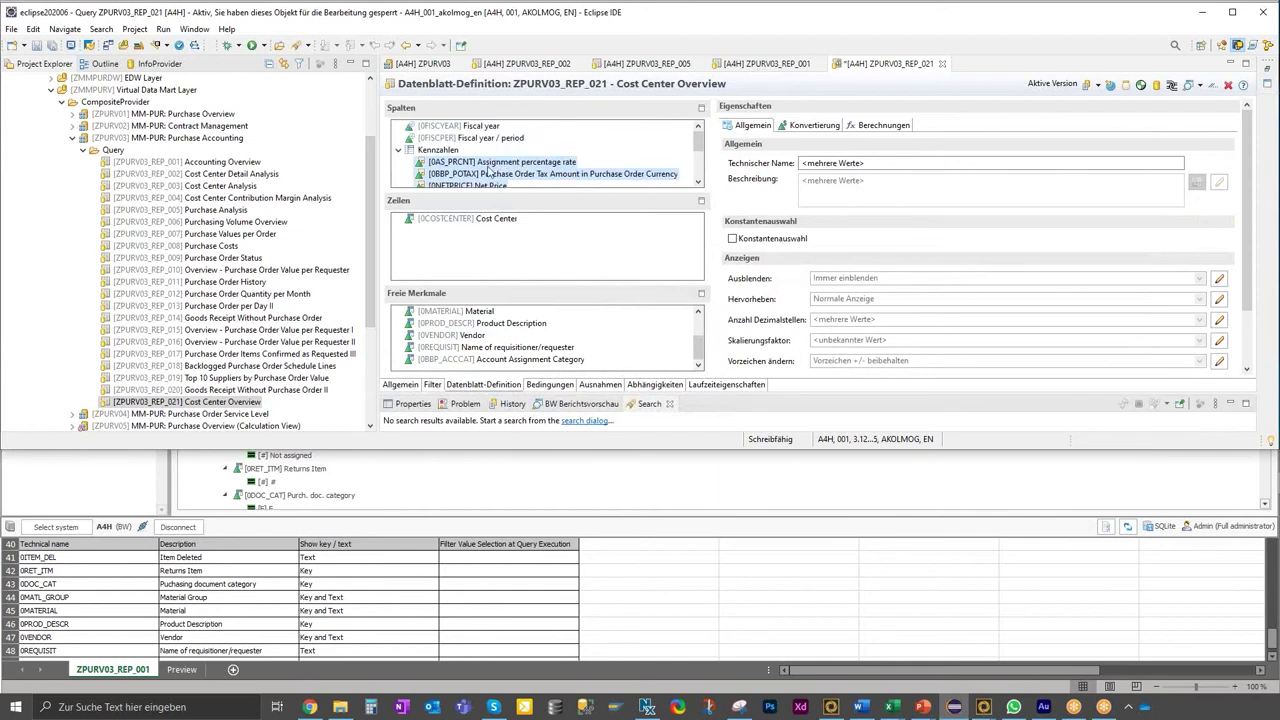
right_click(490, 173)
left_click(512, 340)
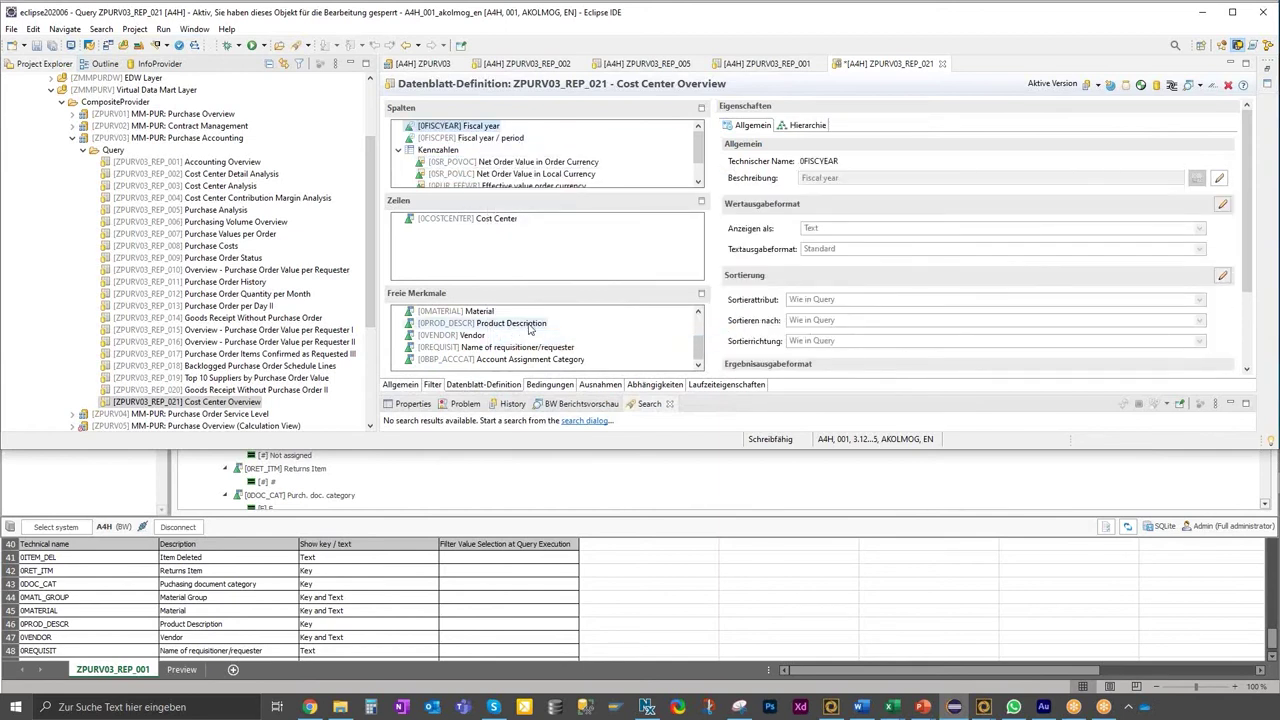
Remove the value restriction under Material Group from the default values of the query's filter.
left_click(432, 386)
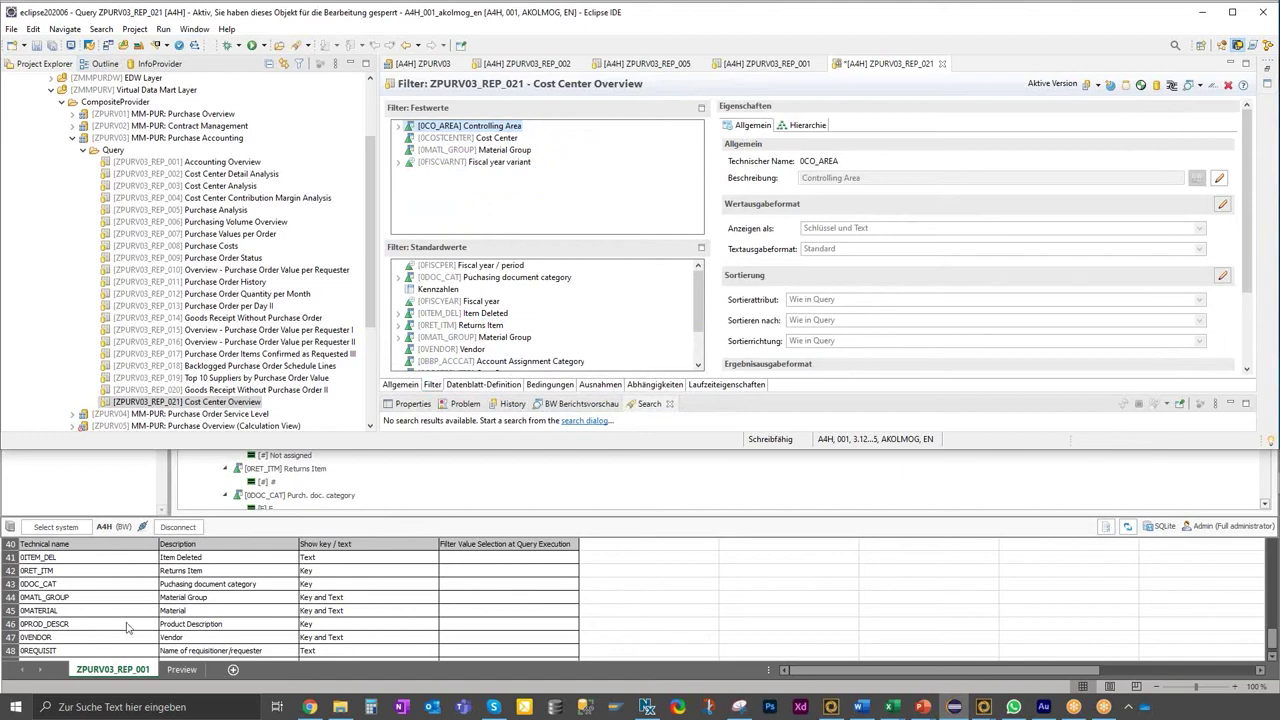
double_click(456, 337)
left_click(446, 349)
right_click(446, 349)
left_click(470, 490)
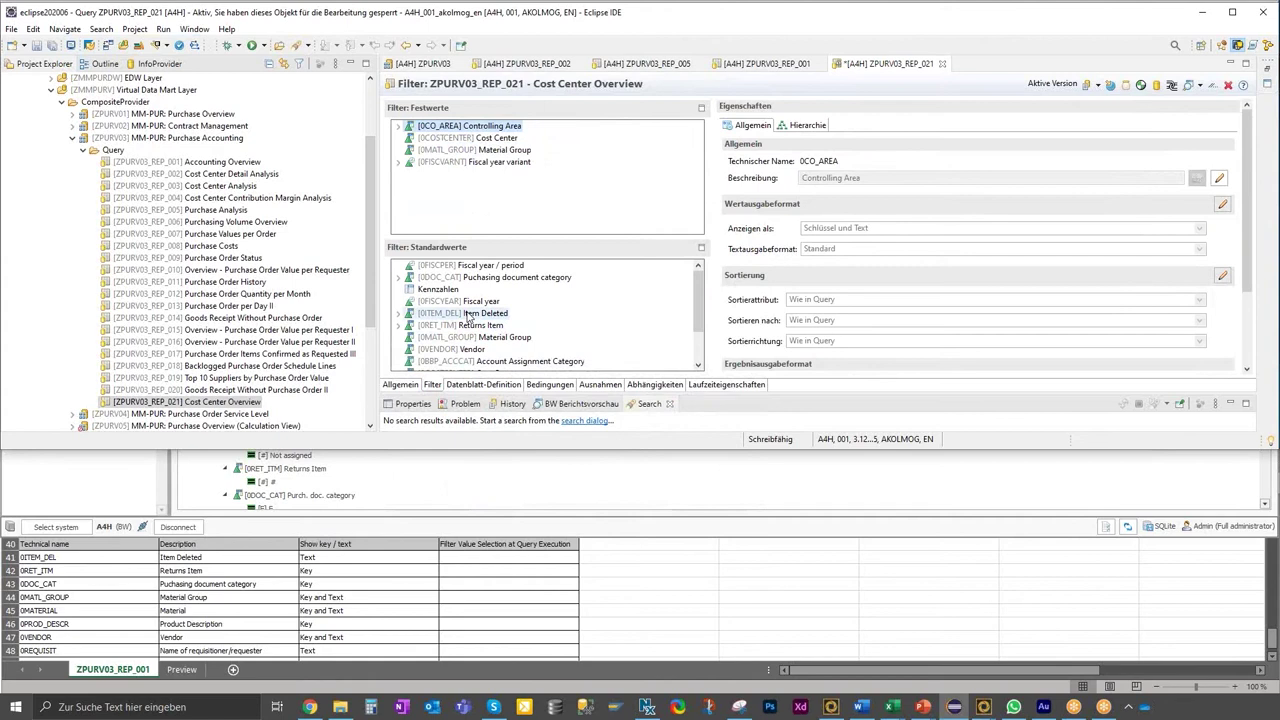
Open the restriction of Cost Center in the filter's fixed values and list its available variables.
left_click(482, 139)
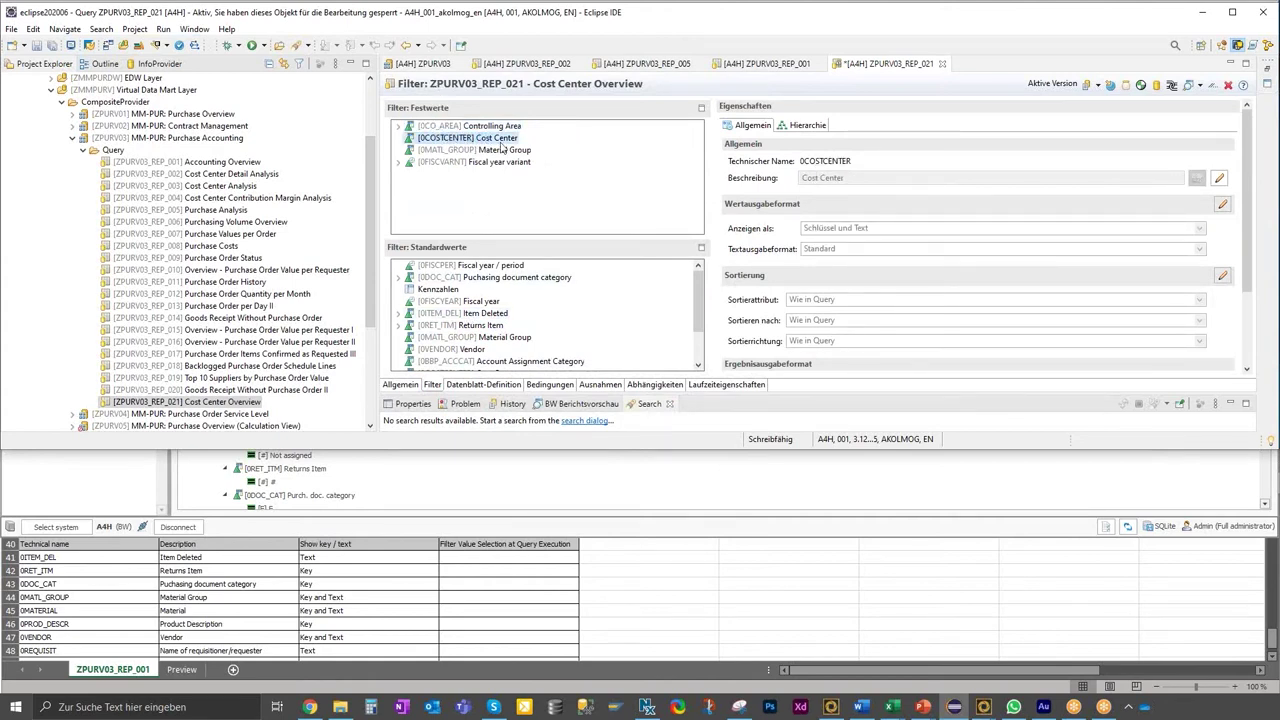
right_click(503, 147)
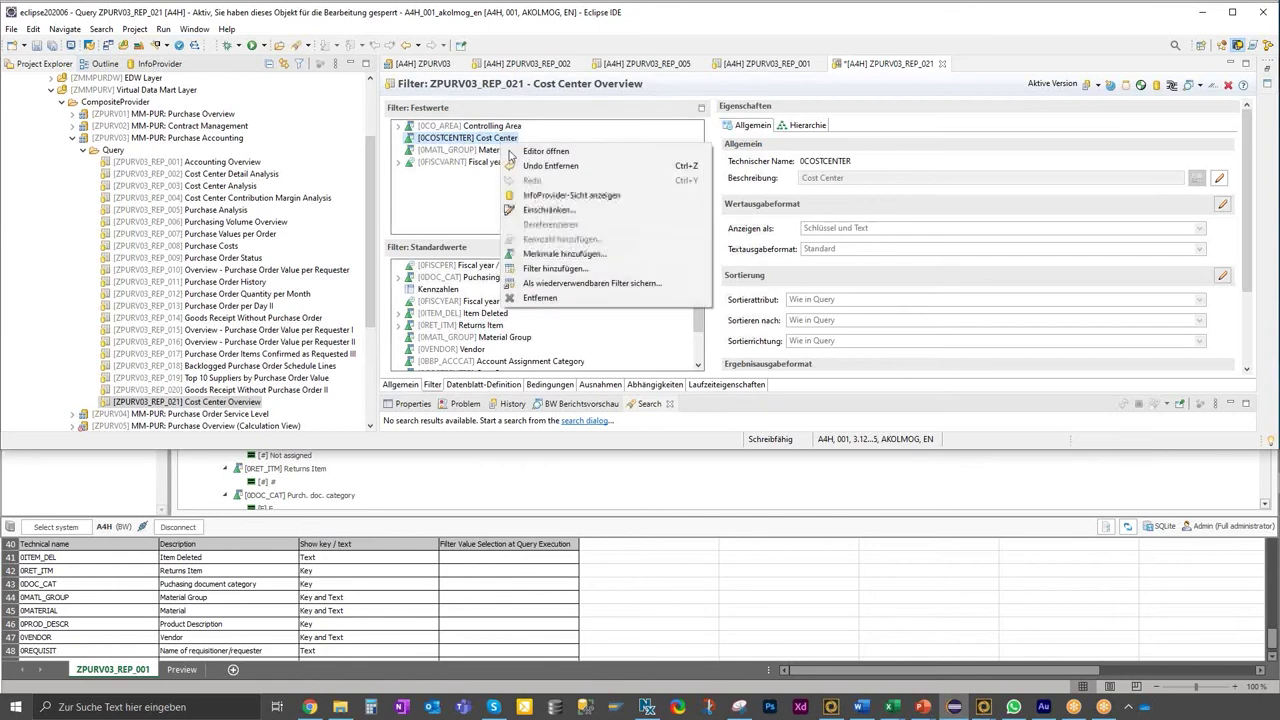
left_click(545, 212)
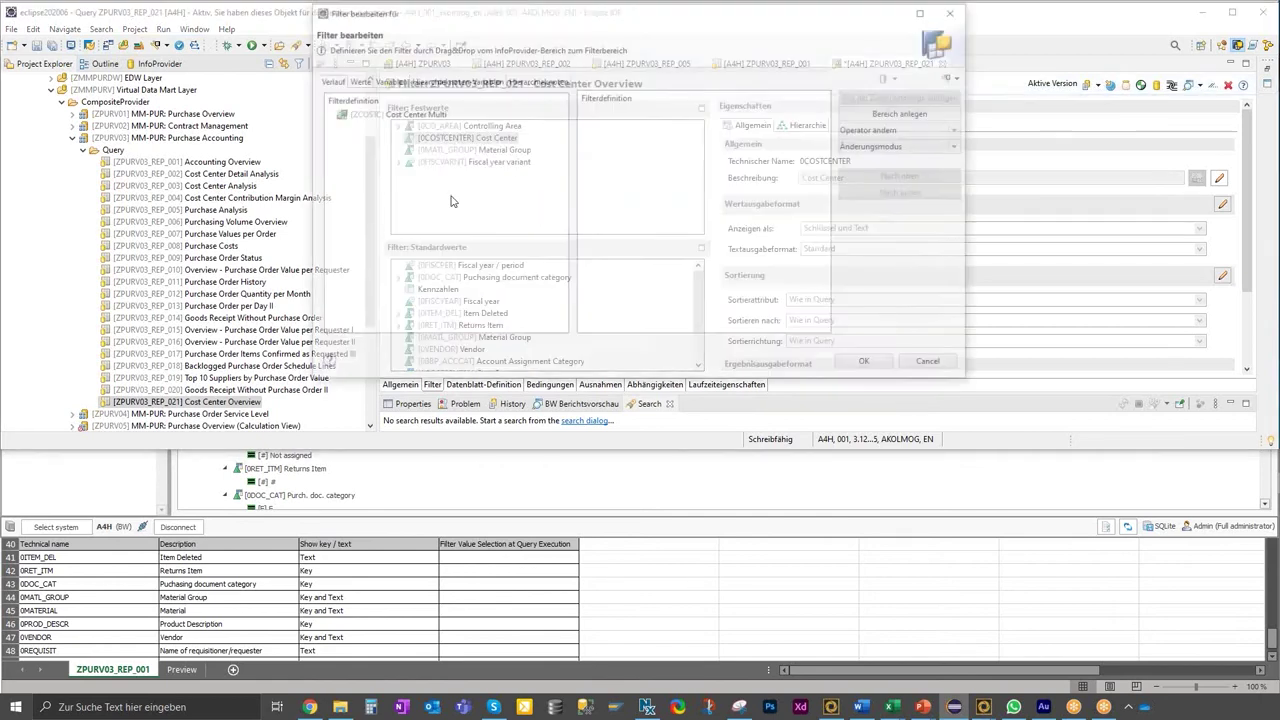
left_click(375, 81)
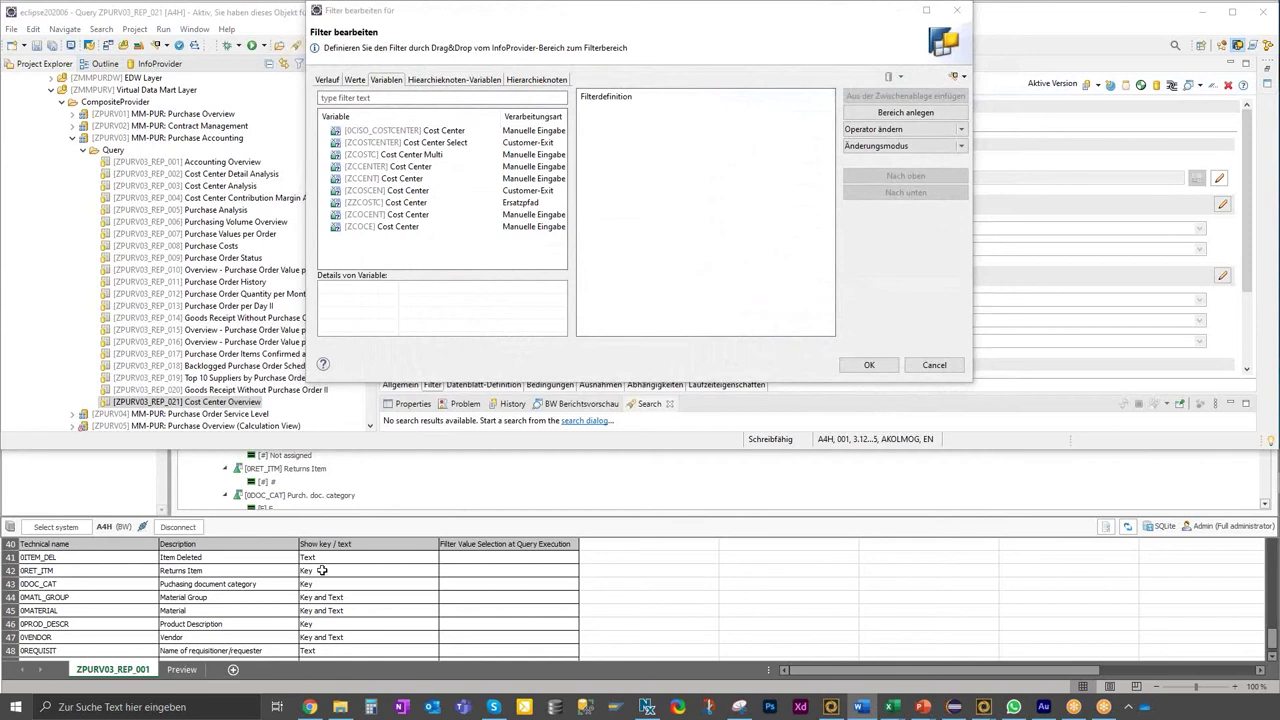
Review the SetCard's TBD variable for Cost Center, from its variable type across to its ready-for-input setting.
left_click(508, 597)
scroll(91, 600, "up", 5)
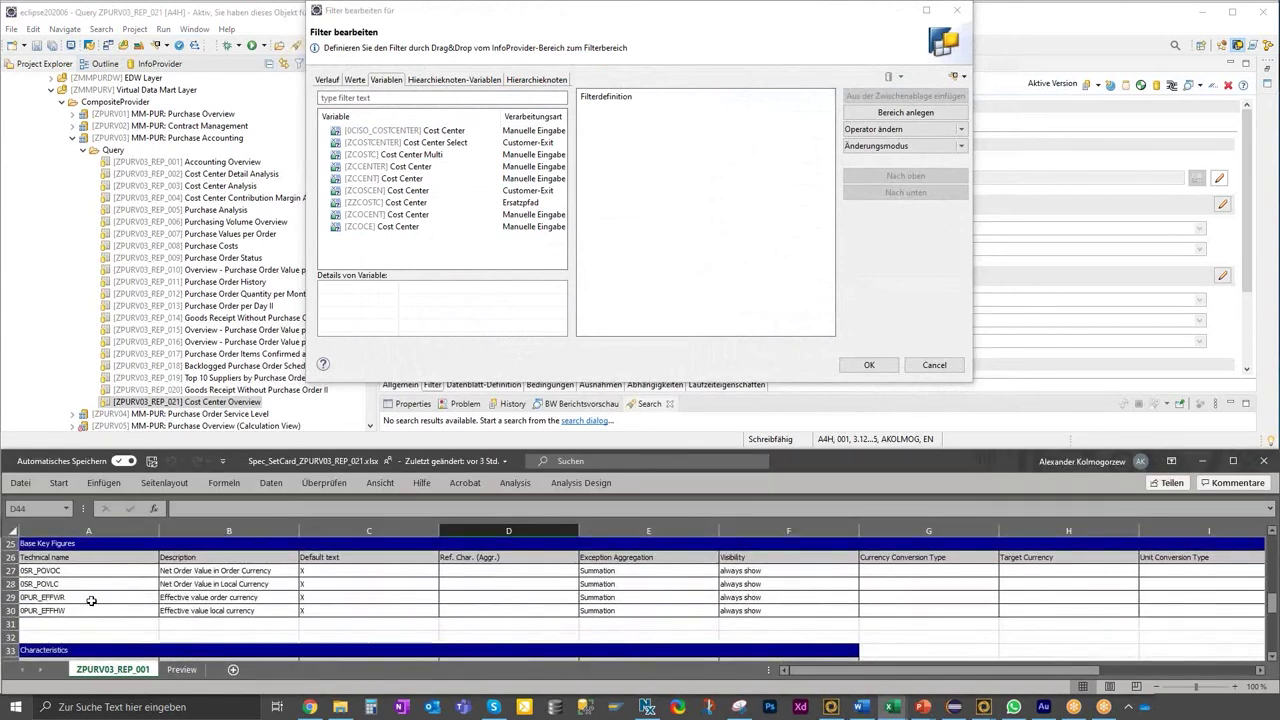
scroll(91, 600, "up", 2)
left_click(32, 584)
left_click(8, 584)
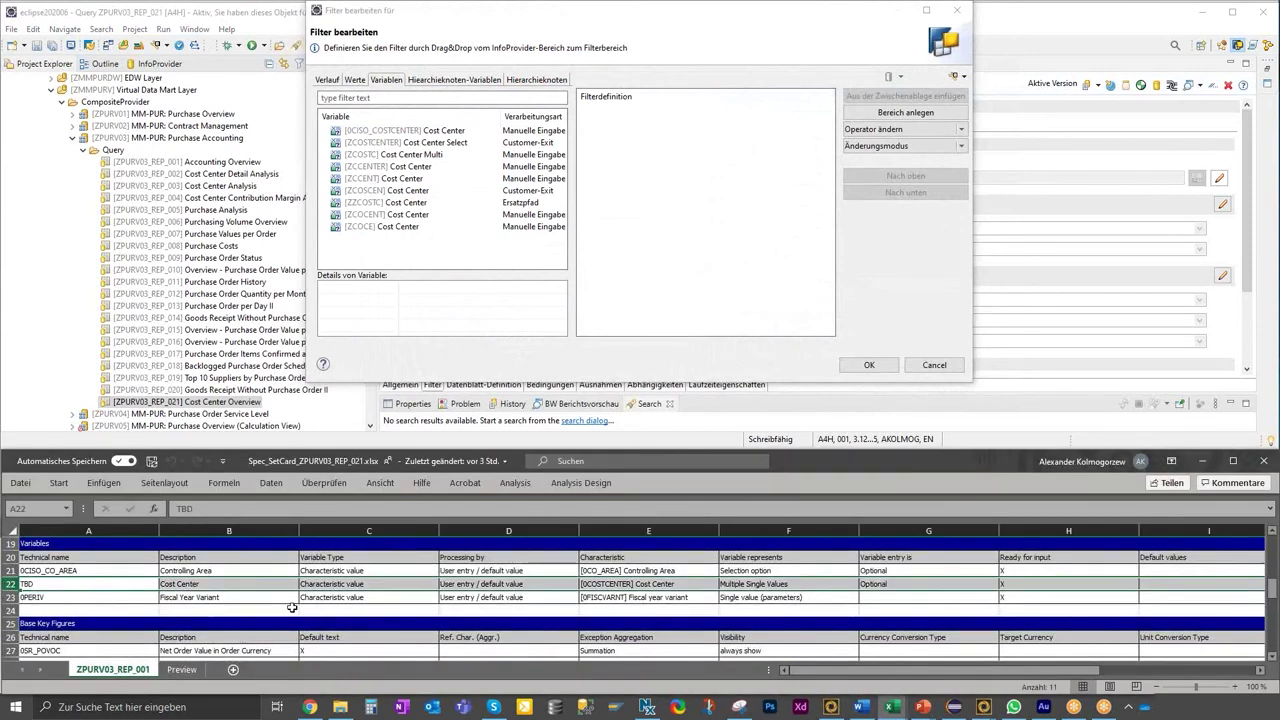
left_click(226, 585)
left_click_drag(335, 585, 1010, 582)
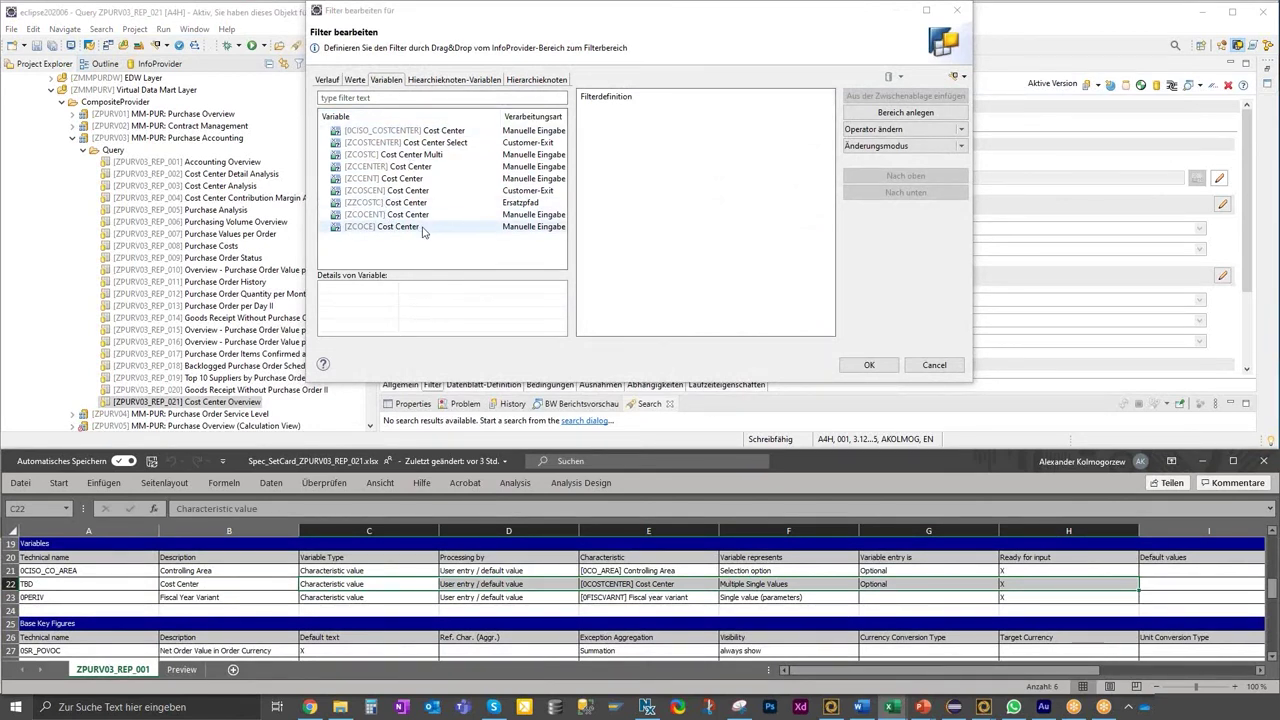
Check the details of Cost Center variables ZCCENTER and ZCOSCEN against the SetCard, and close the filter editor without changes.
left_click(416, 266)
left_click(400, 166)
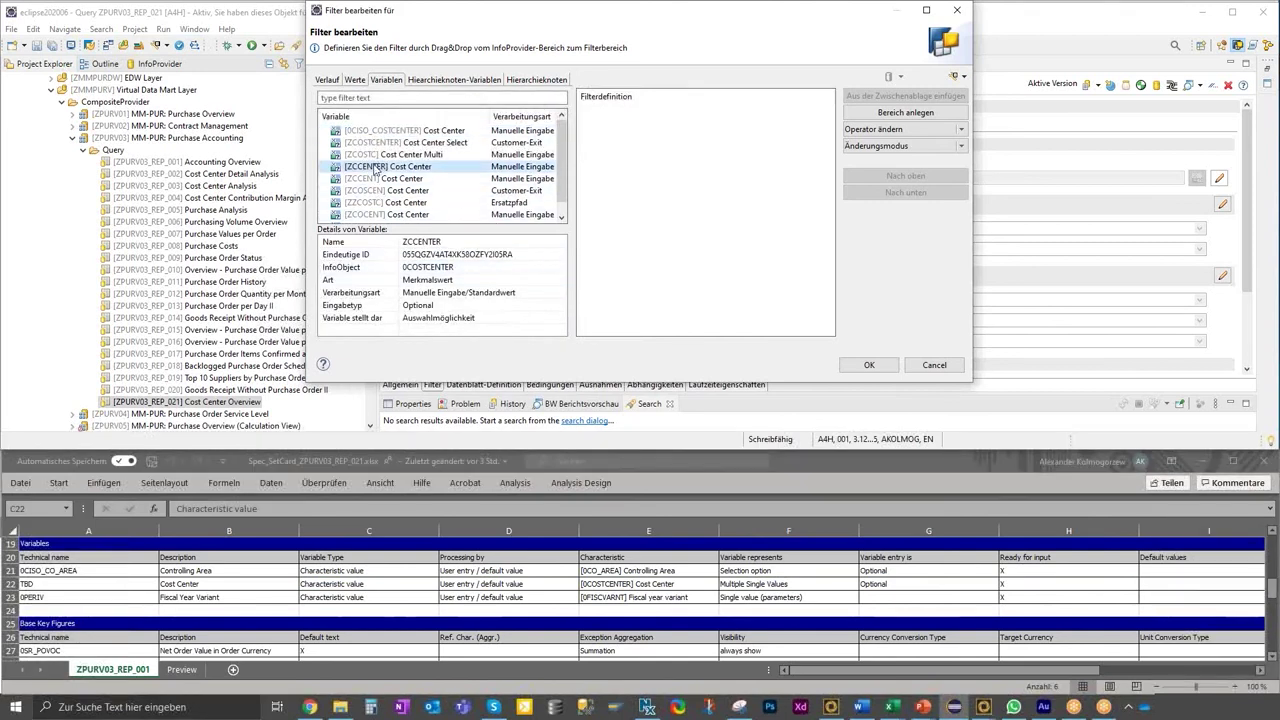
left_click(431, 190)
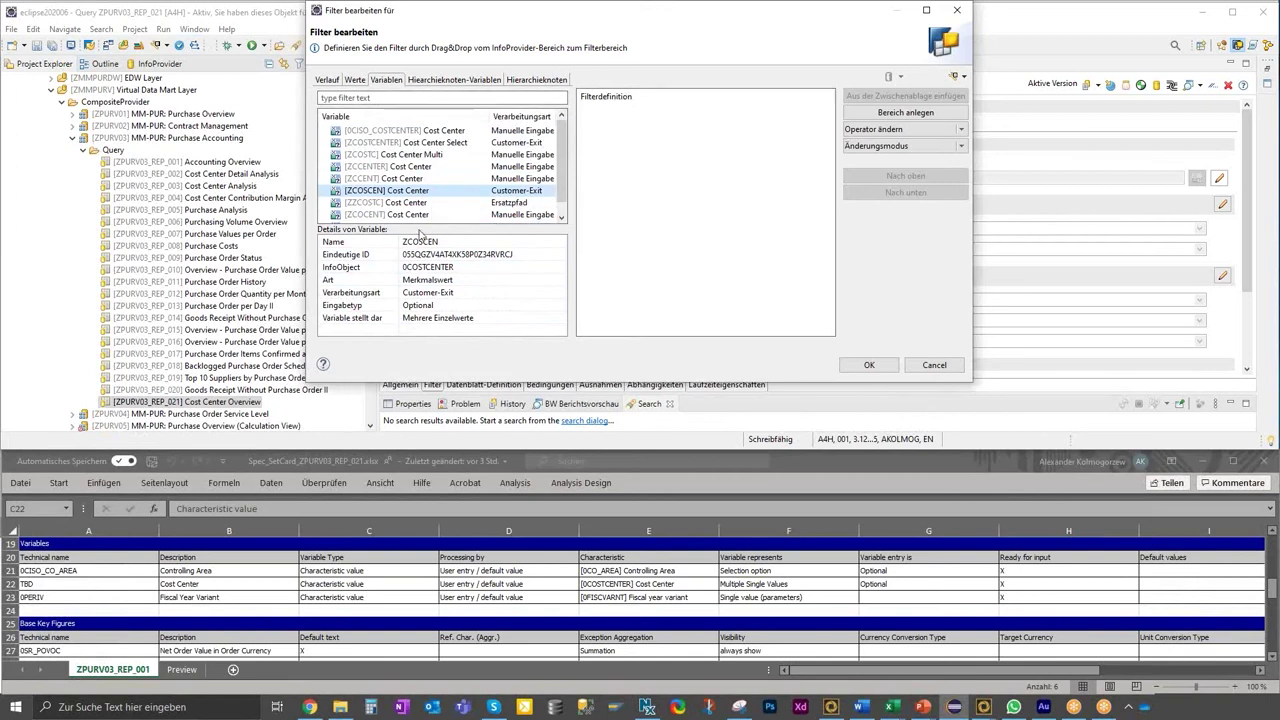
left_click(957, 10)
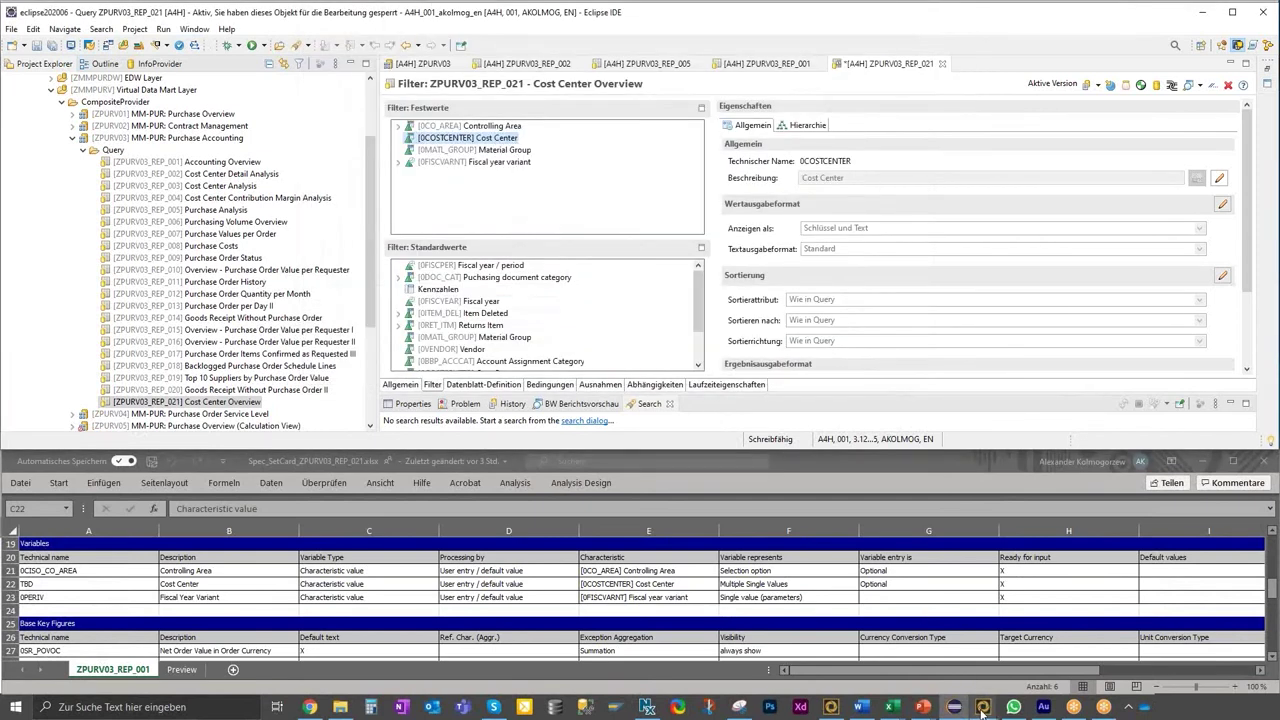
Switch to Performer Suite and list all variables for the InfoObject 0COSTCENTER in the Variables Analyzer.
mouse_move(983, 706)
left_click(1039, 661)
left_click(918, 196)
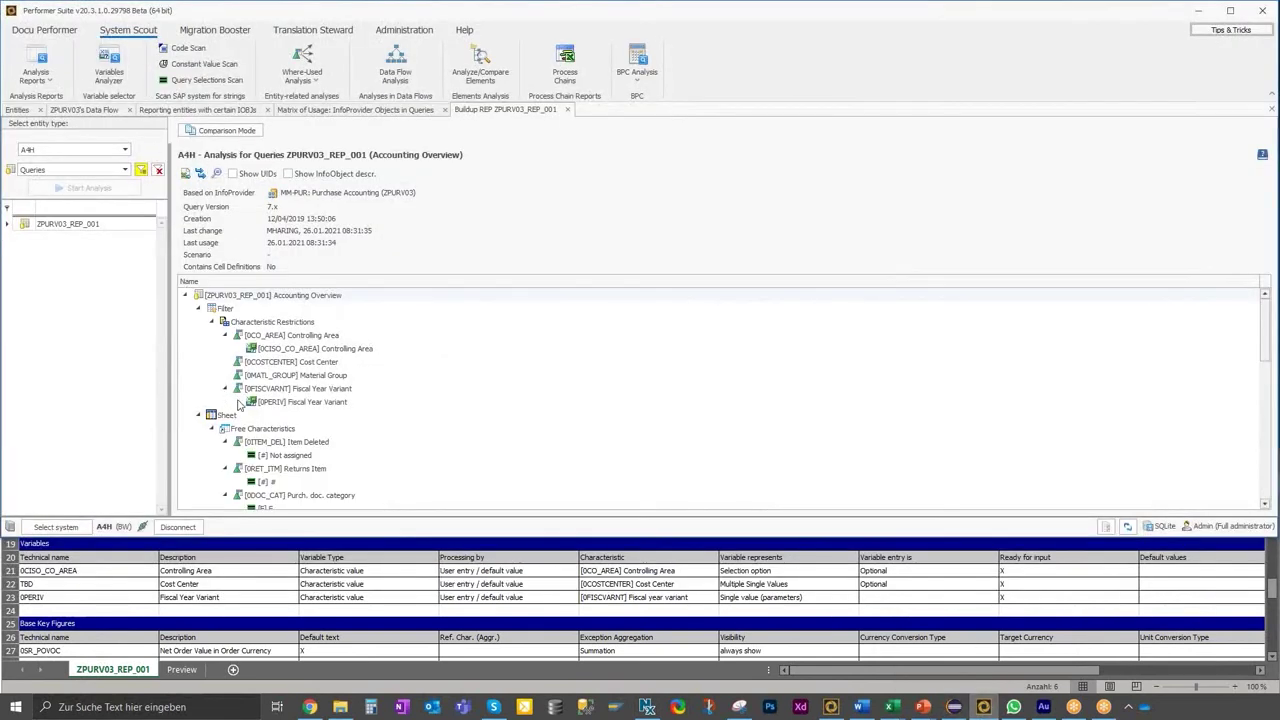
left_click(108, 75)
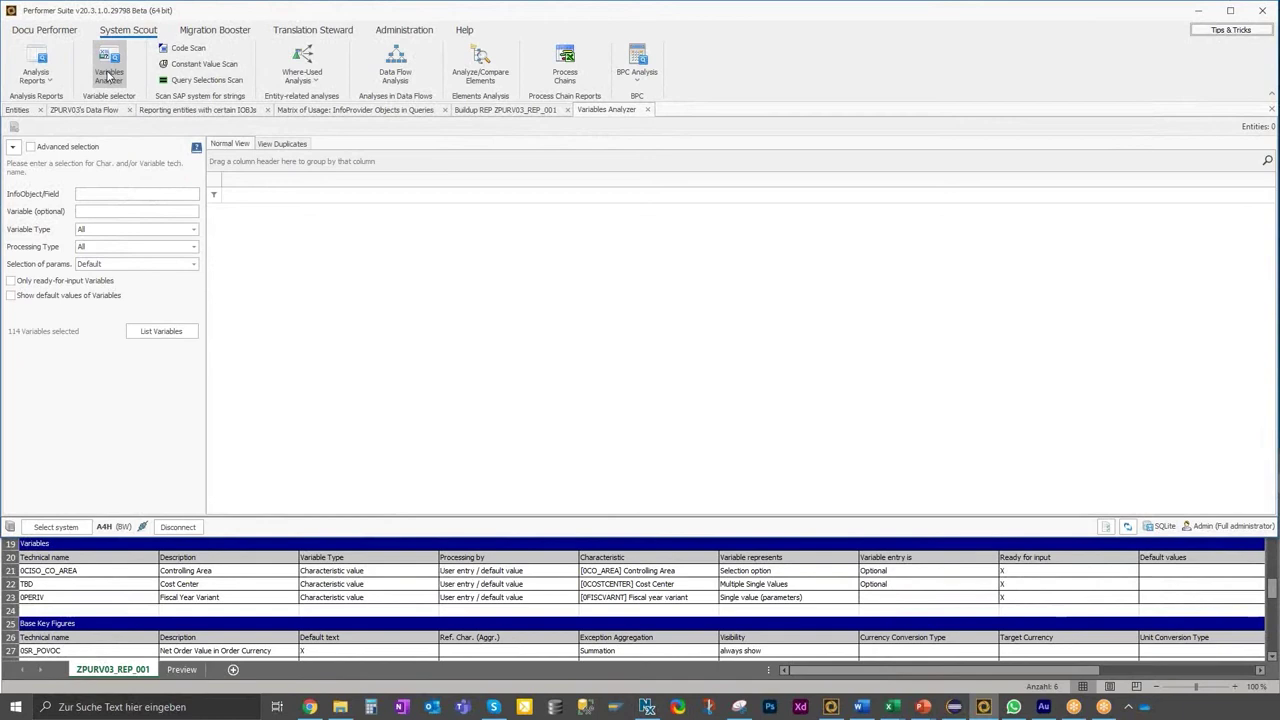
left_click(122, 192)
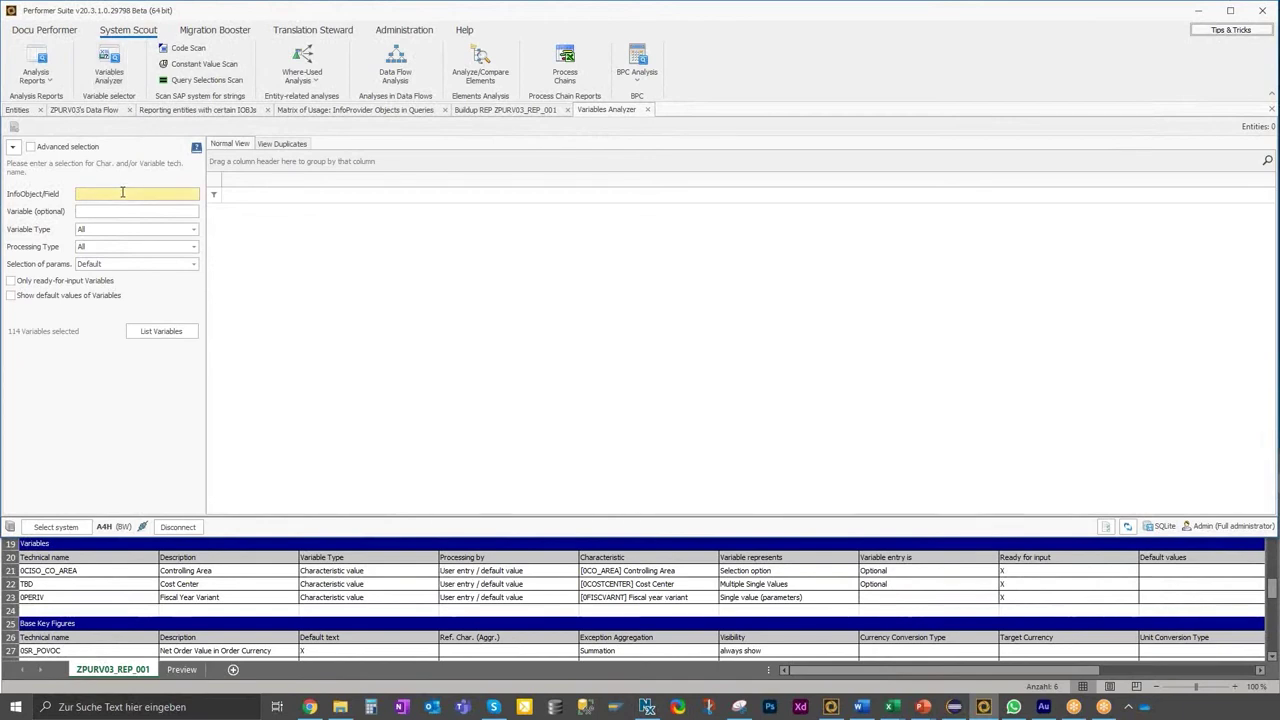
type("0")
left_click(172, 330)
left_click(177, 332)
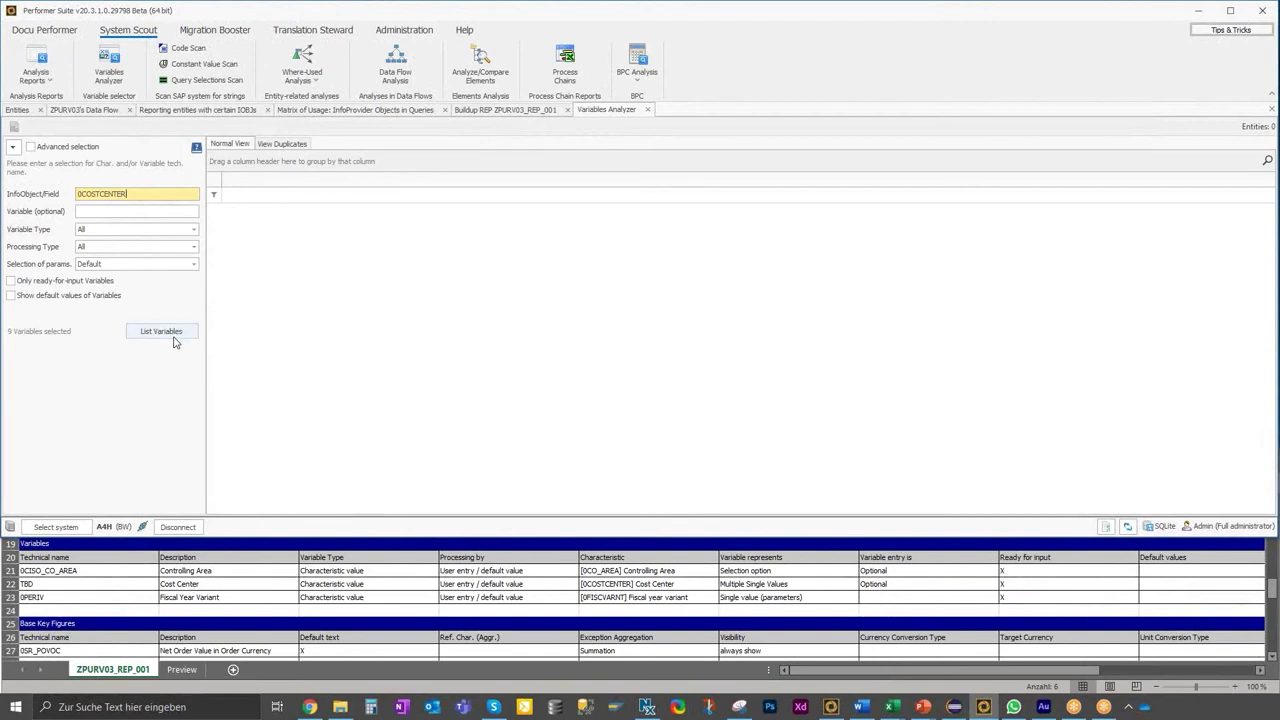
left_click(156, 335)
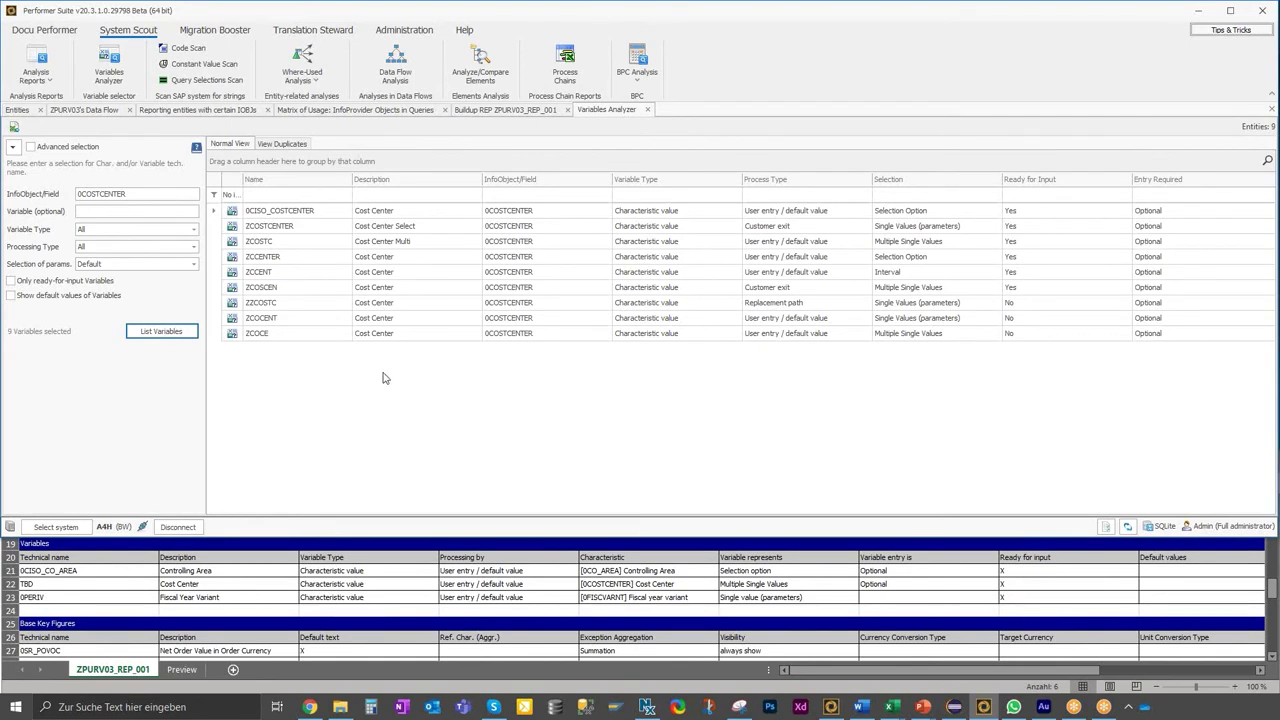
Examine the duplicate Cost Center variables and their shared properties, and return to the normal variable list.
left_click(286, 146)
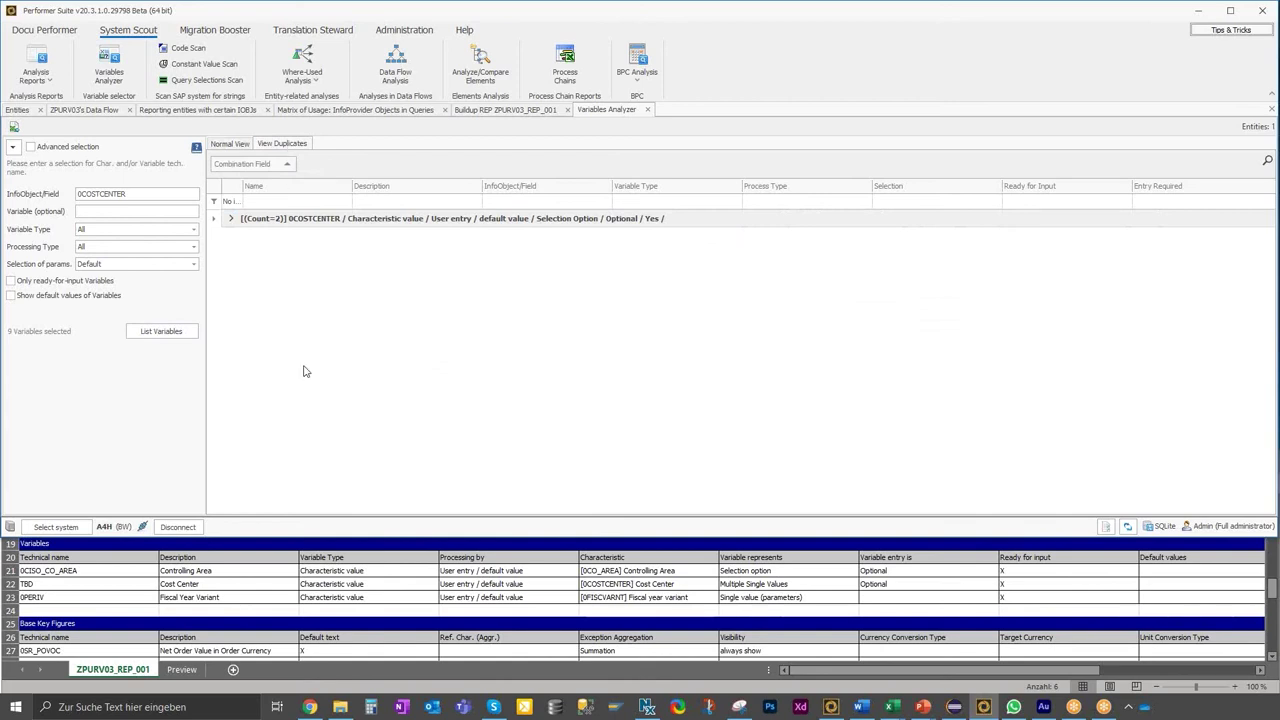
key("alt+Tab")
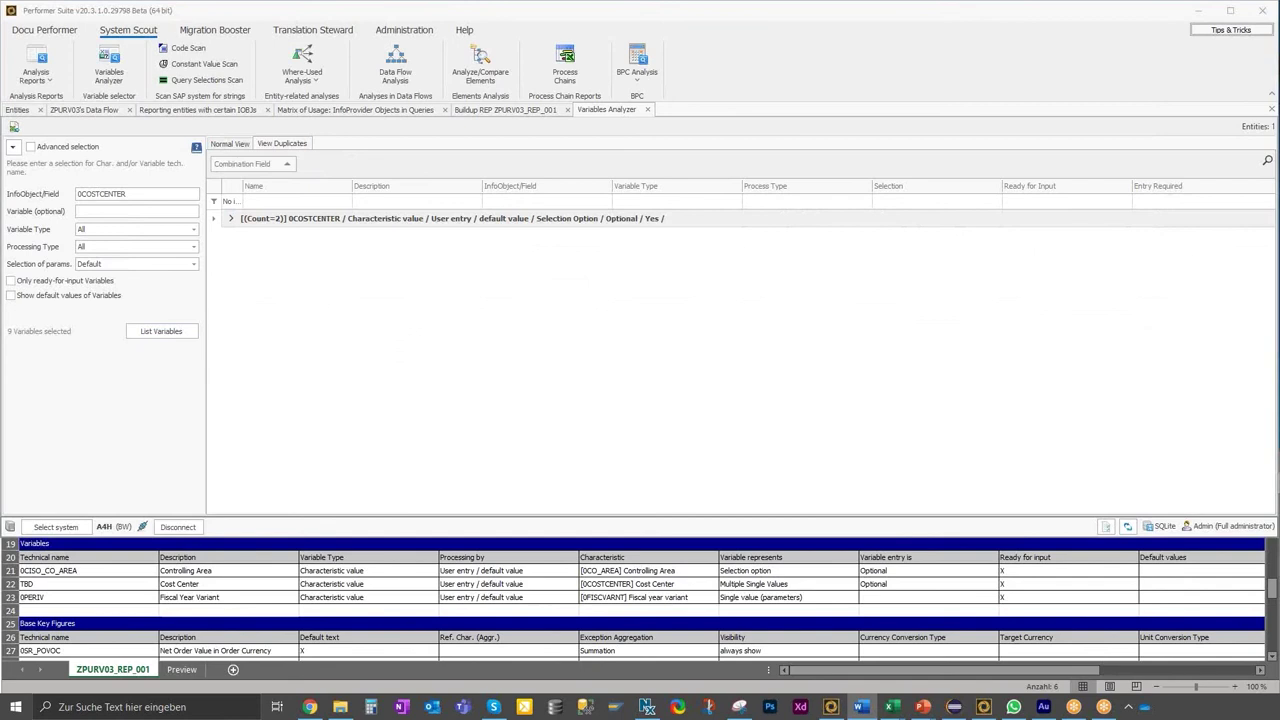
left_click(231, 218)
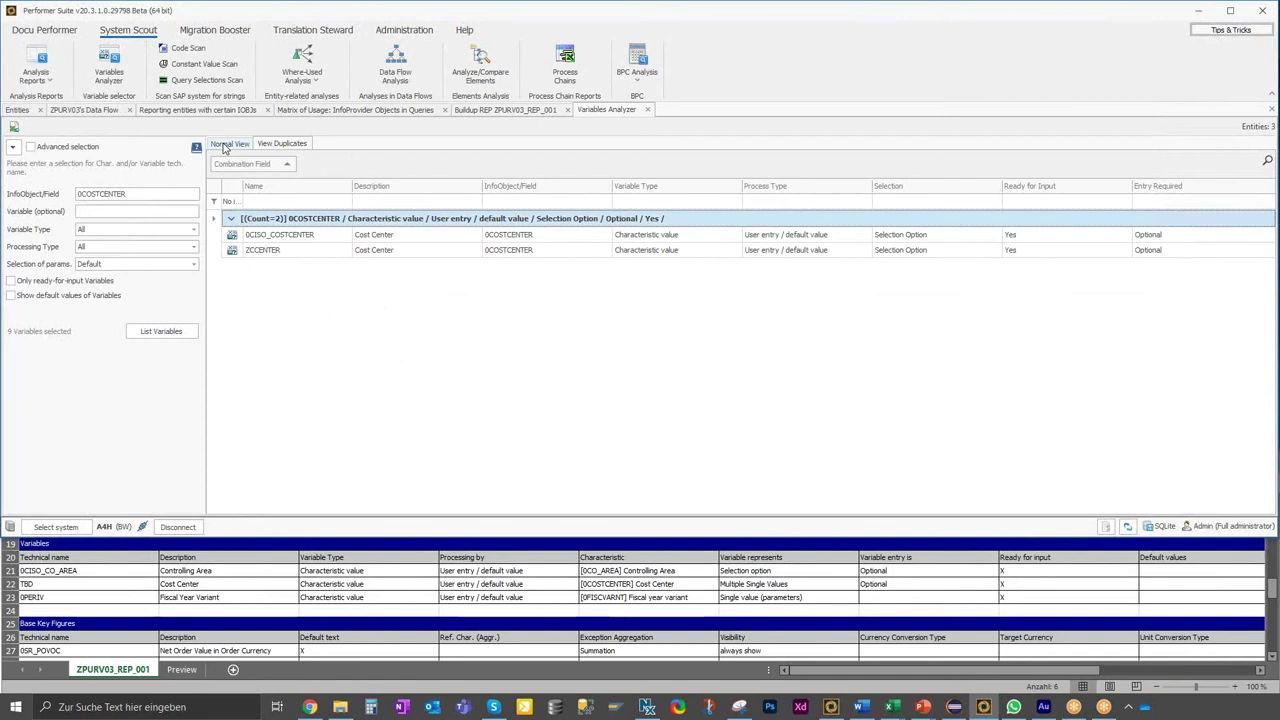
left_click(280, 145)
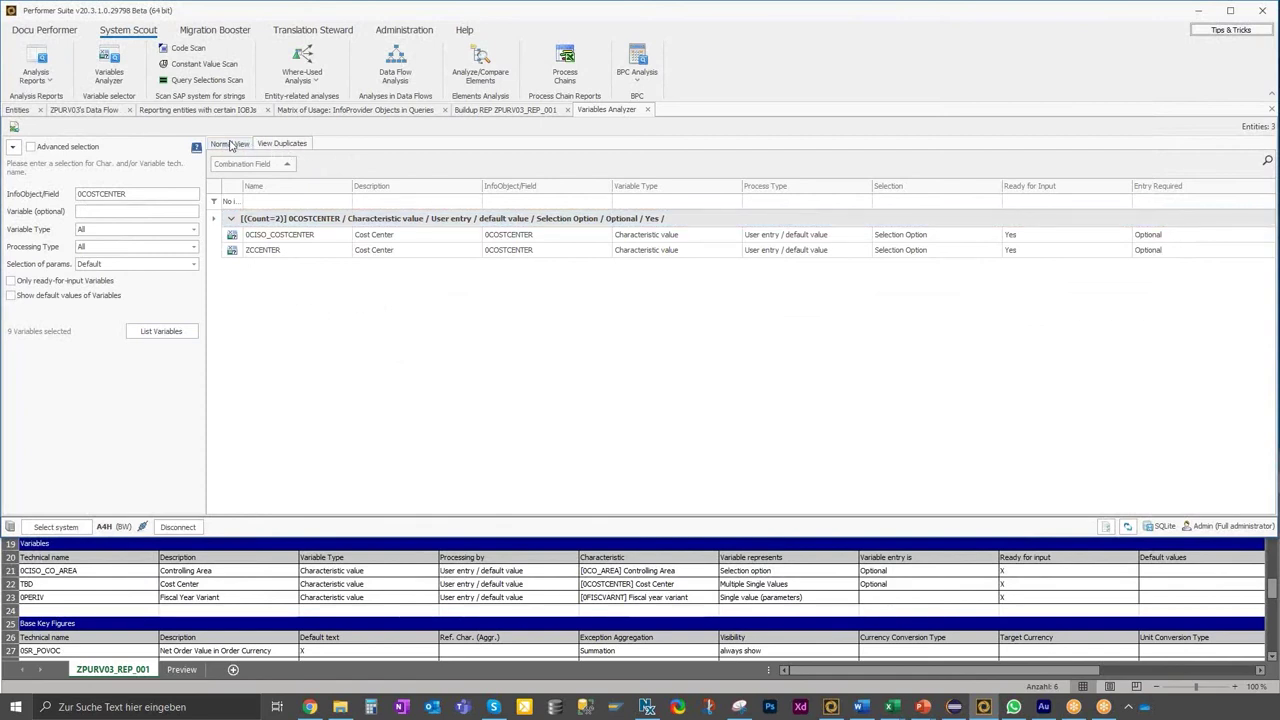
left_click(231, 145)
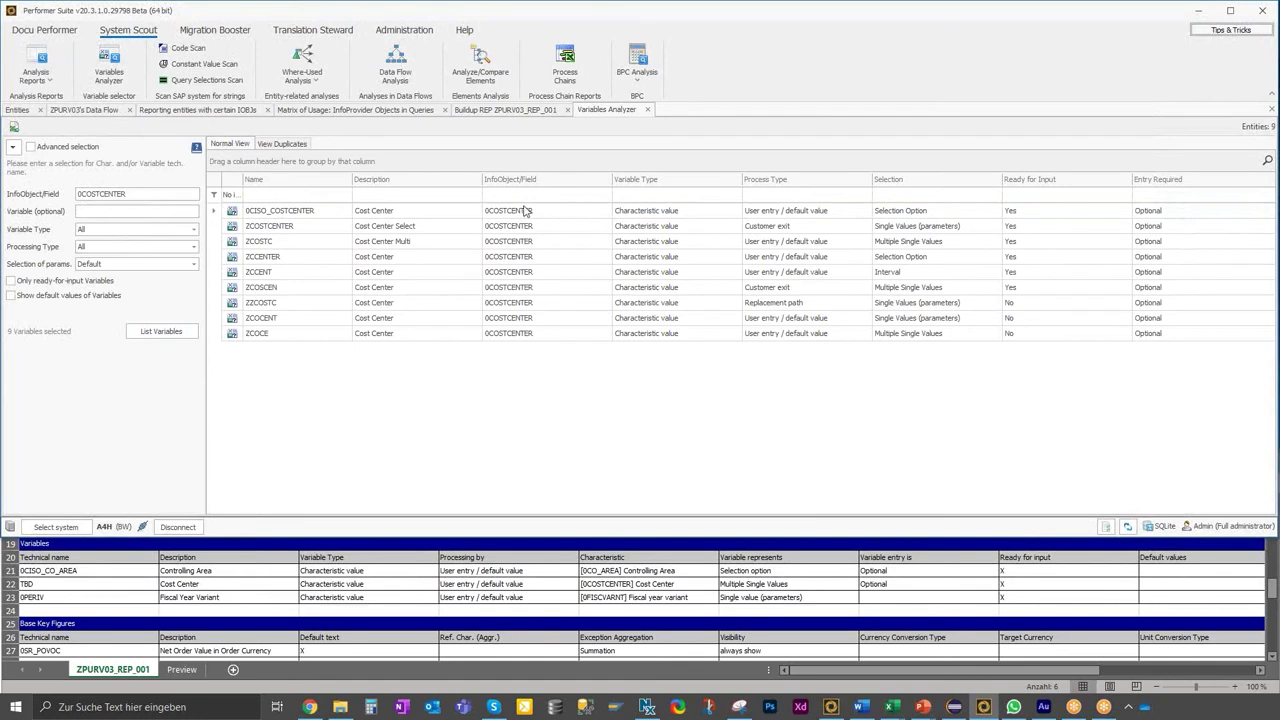
Filter the variable list by the SetCard's values for Cost Center: variable type Characteristic value and process type User entry / default value.
left_click(408, 583)
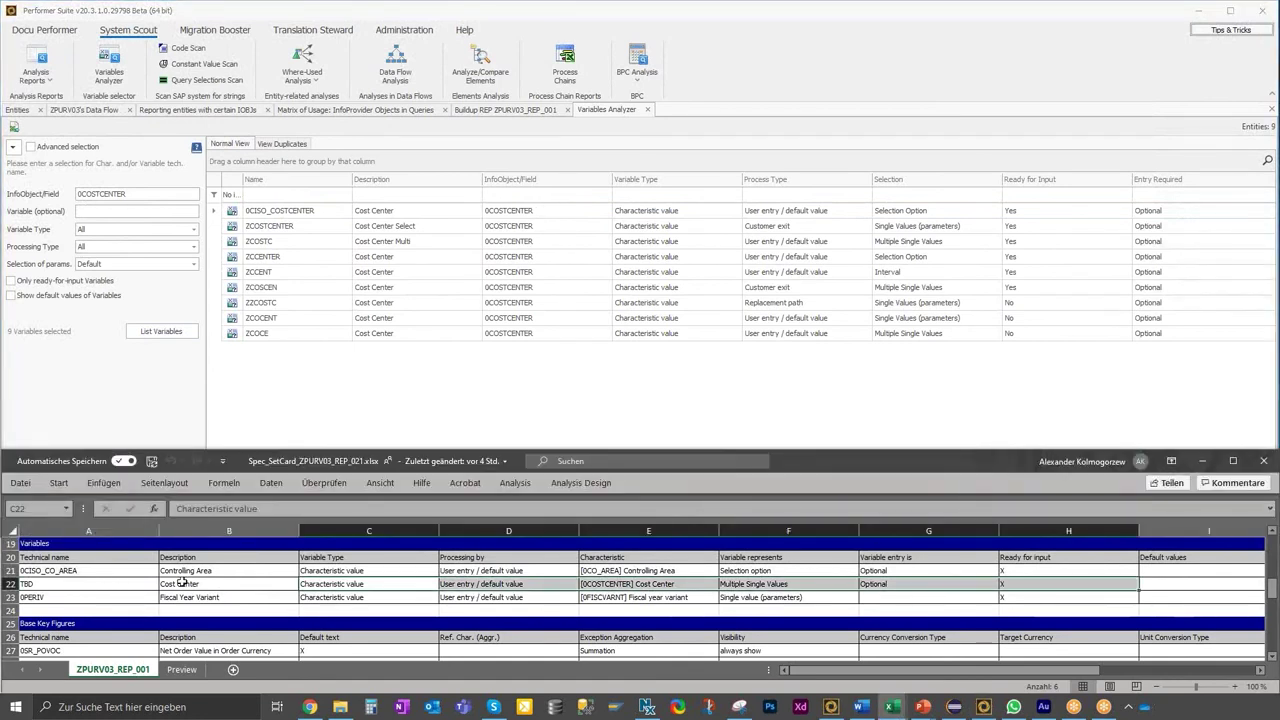
left_click(272, 583)
left_click(360, 583)
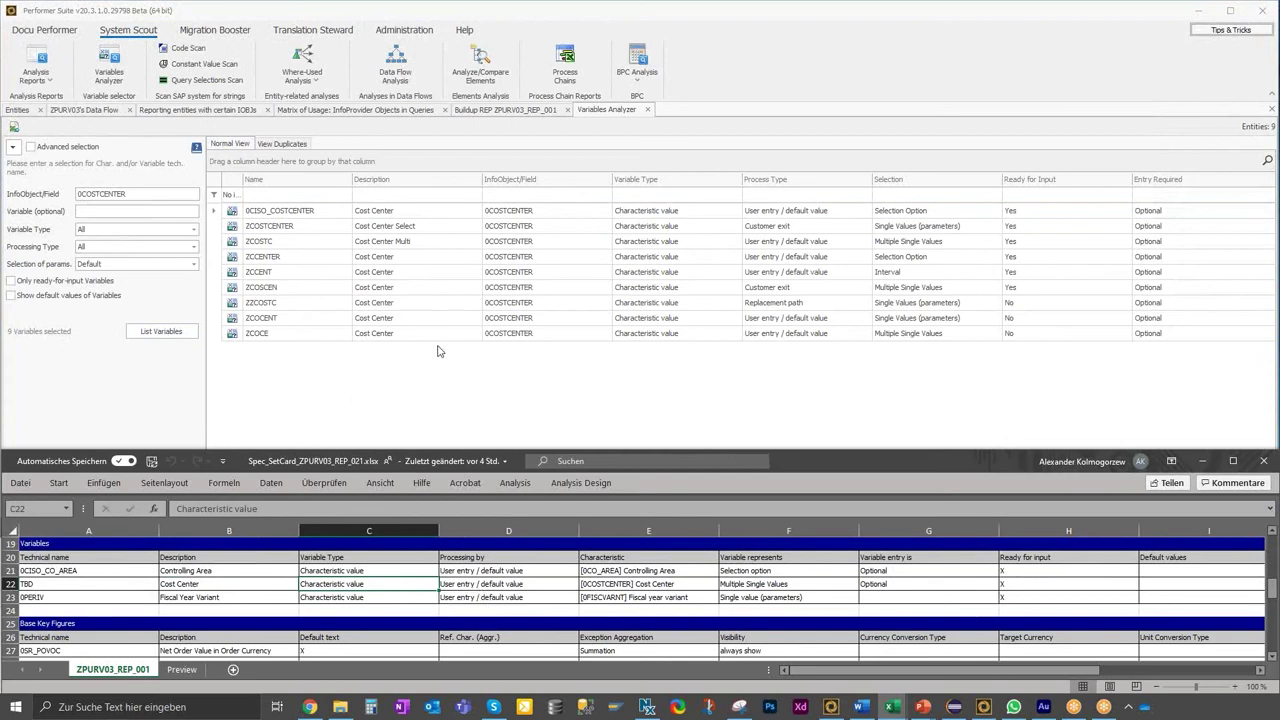
key("ctrl+c")
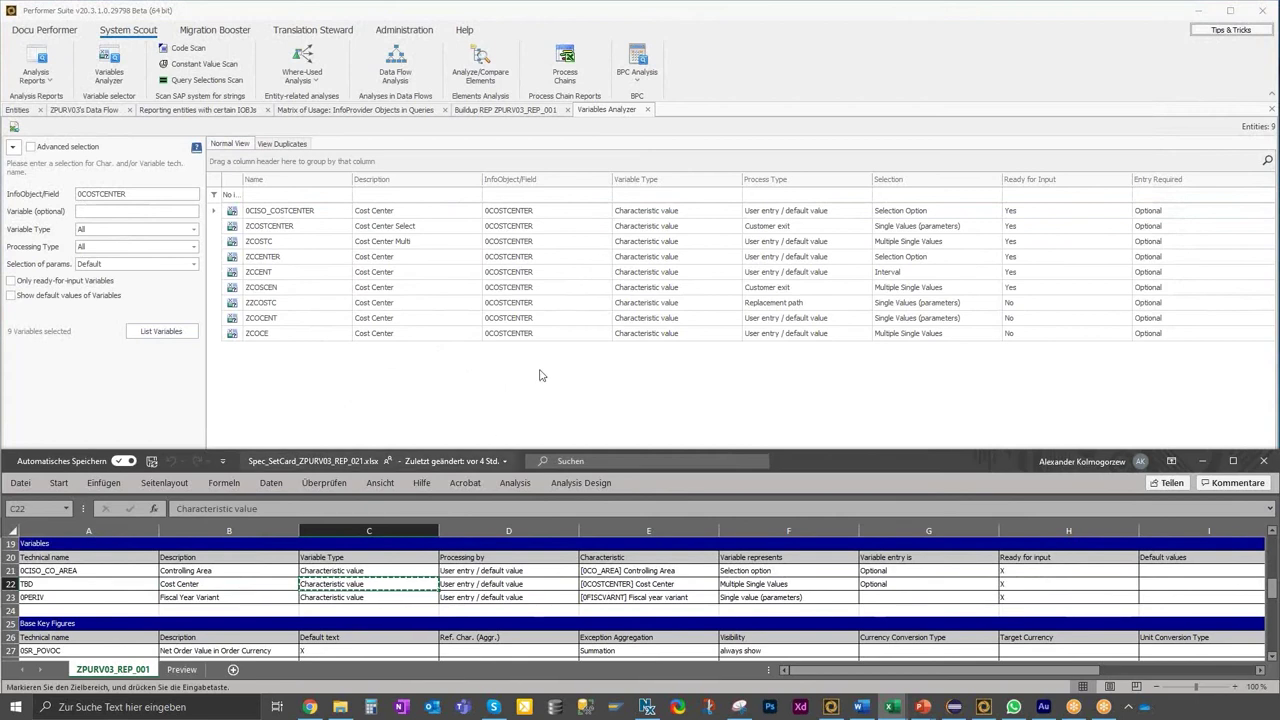
left_click(623, 195)
key("ctrl+v")
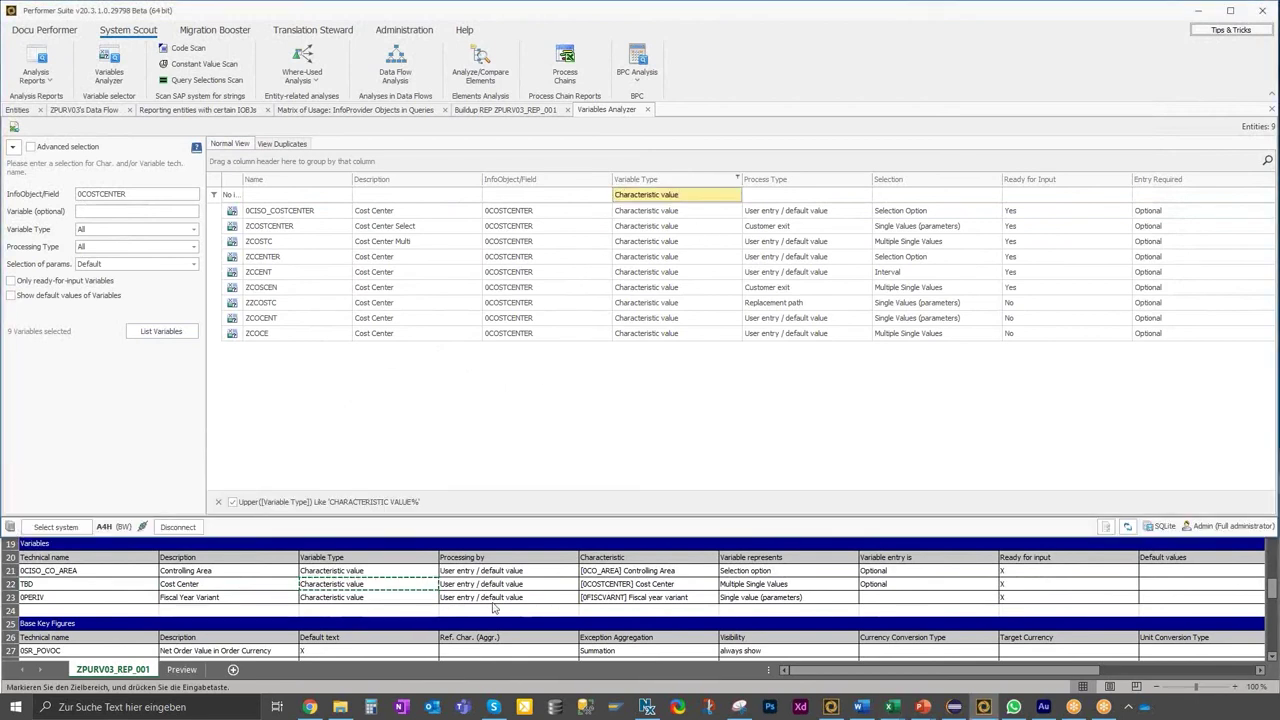
left_click(453, 583)
key("ctrl+c")
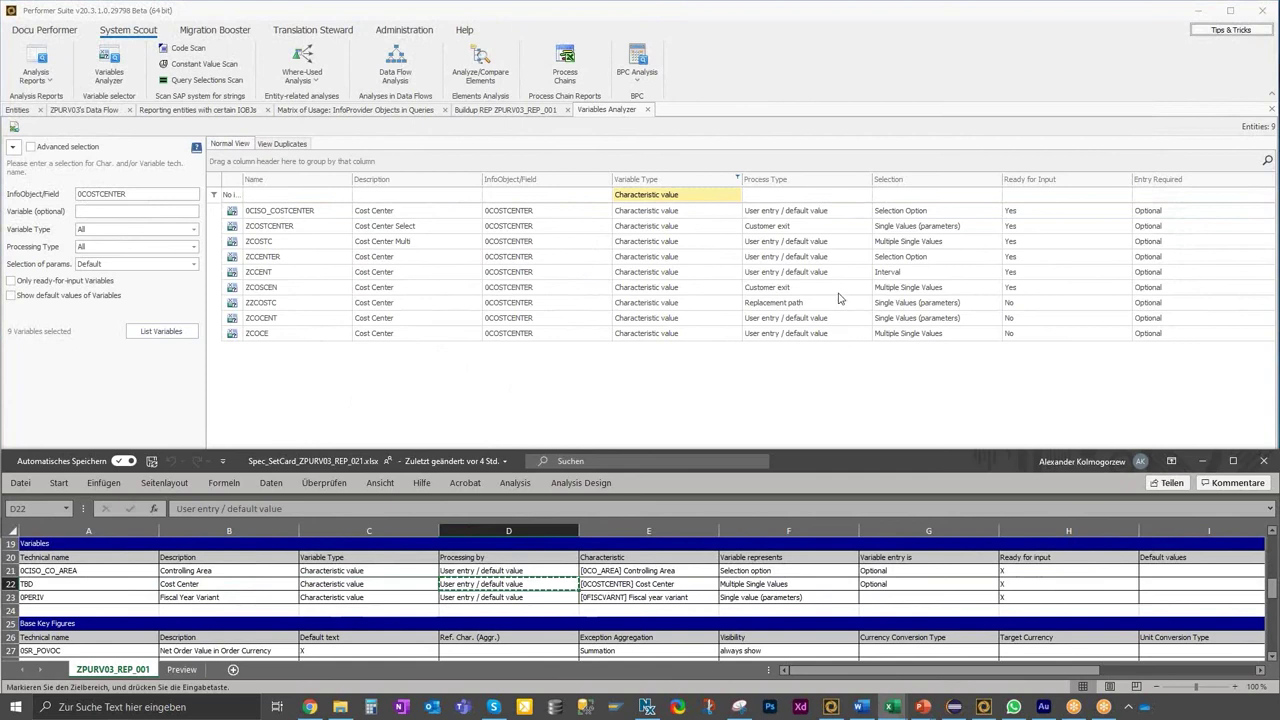
left_click(771, 199)
key("ctrl+v")
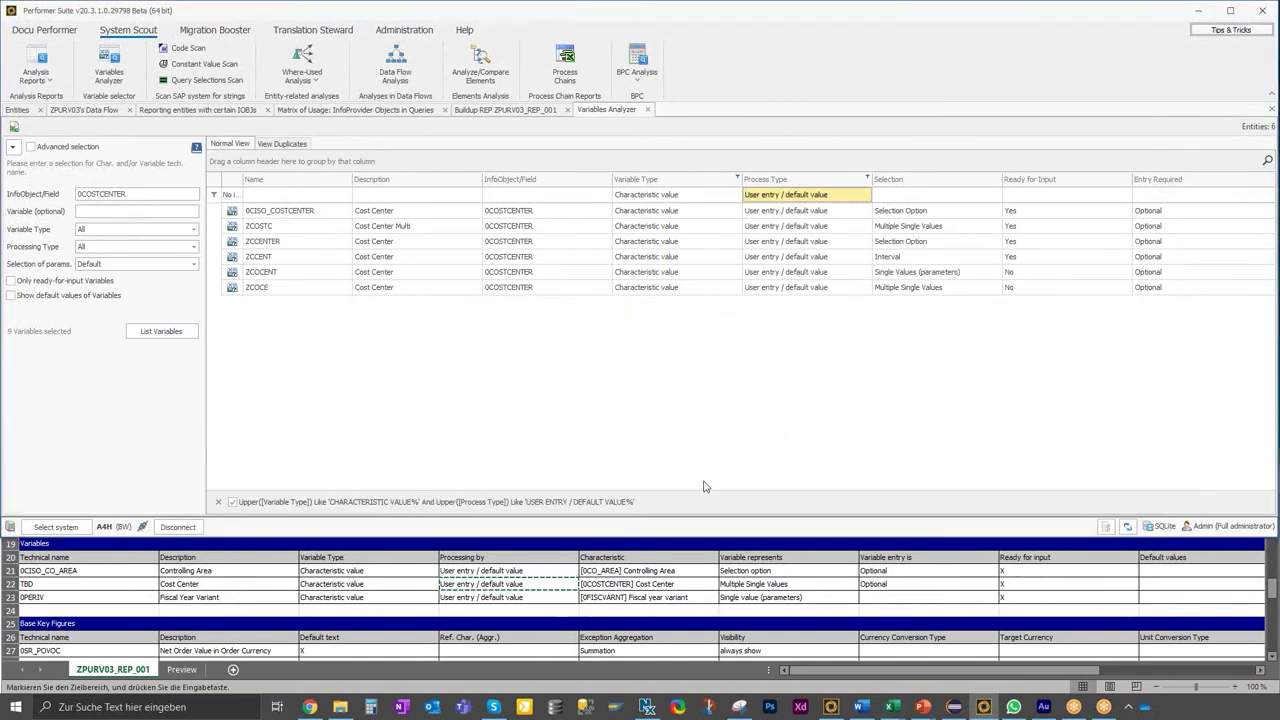
Narrow the variable list to selection Multiple Single Values and ready for input Yes, and select the variable ZCOSTC.
left_click(746, 588)
key("ctrl+c")
left_click(924, 197)
key("ctrl+v")
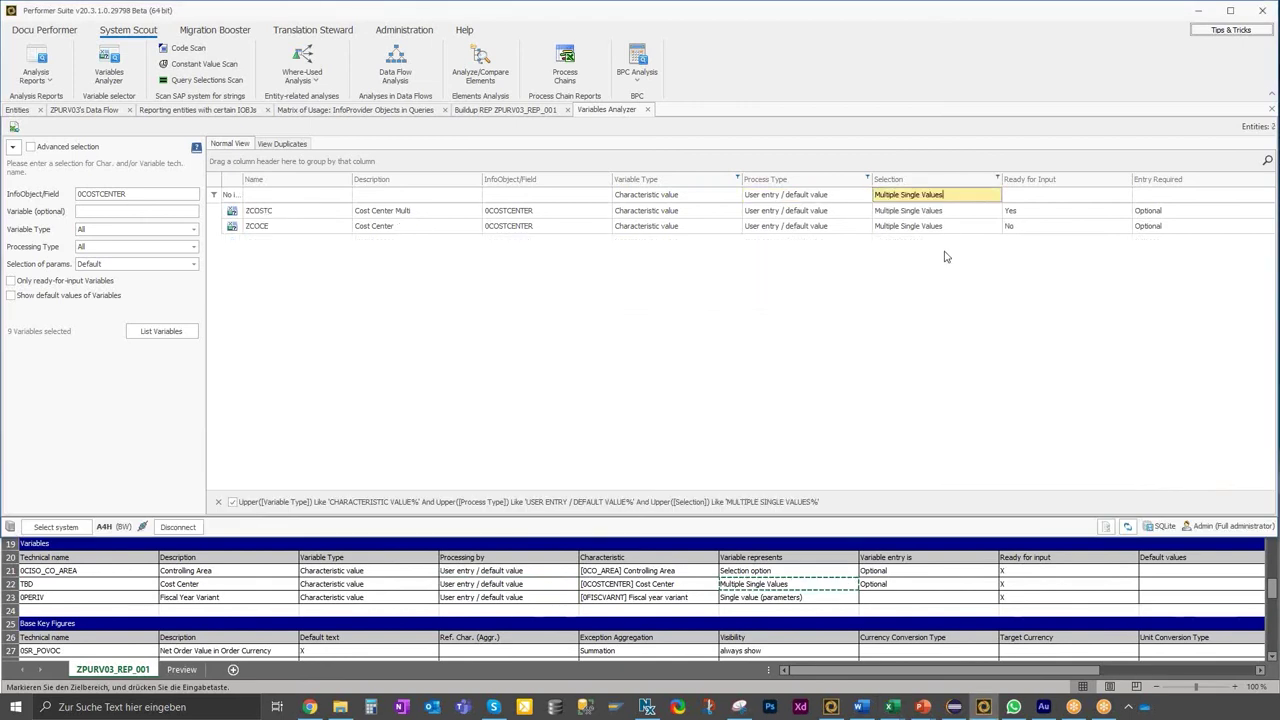
left_click(1020, 195)
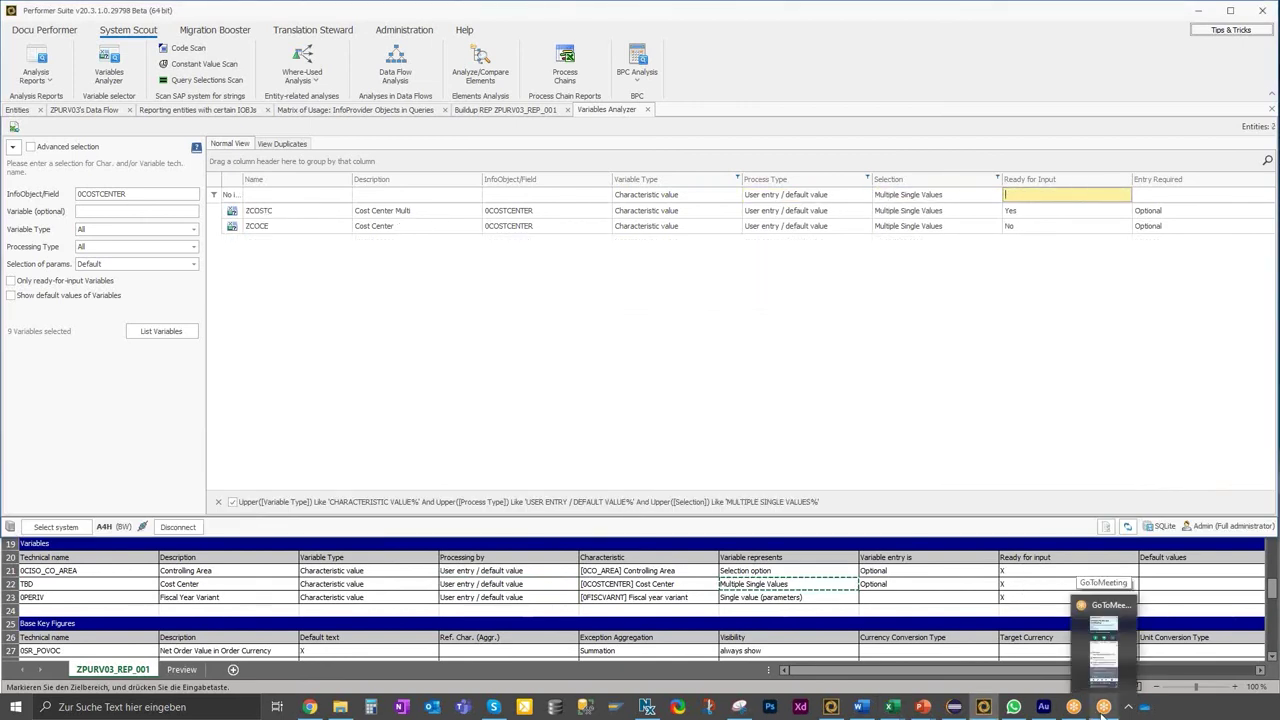
type("Yes")
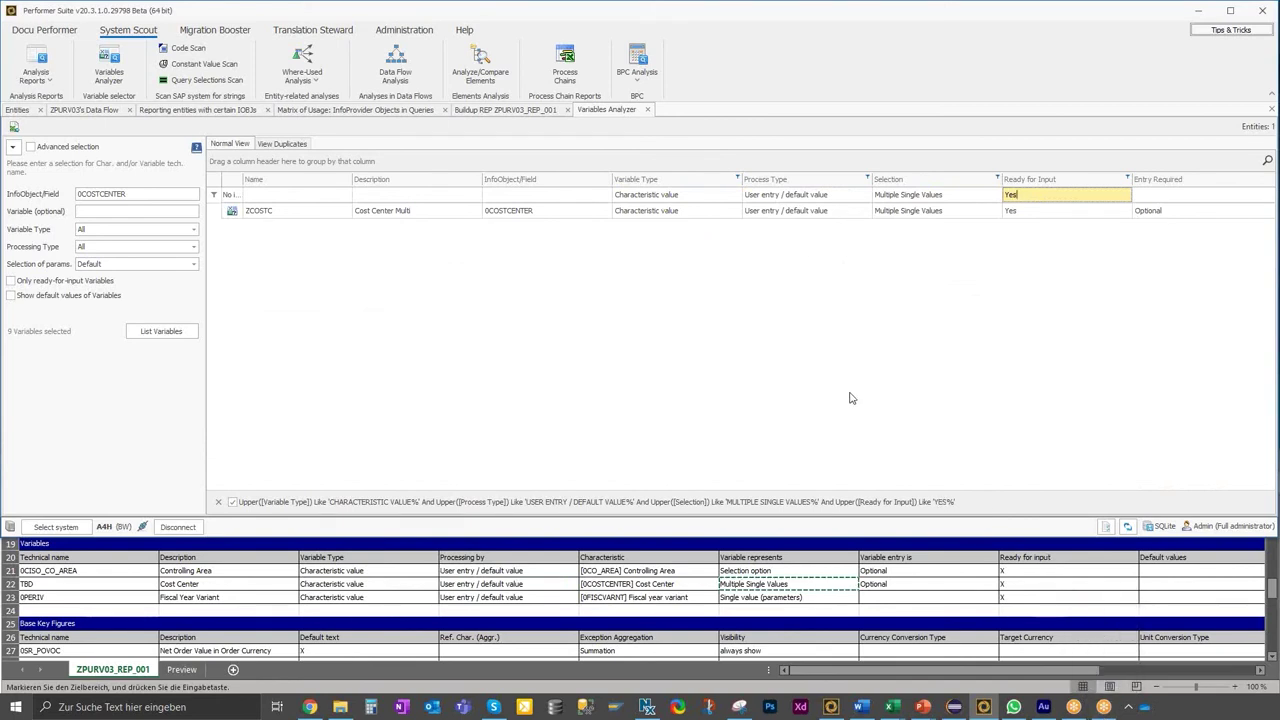
left_click(300, 213)
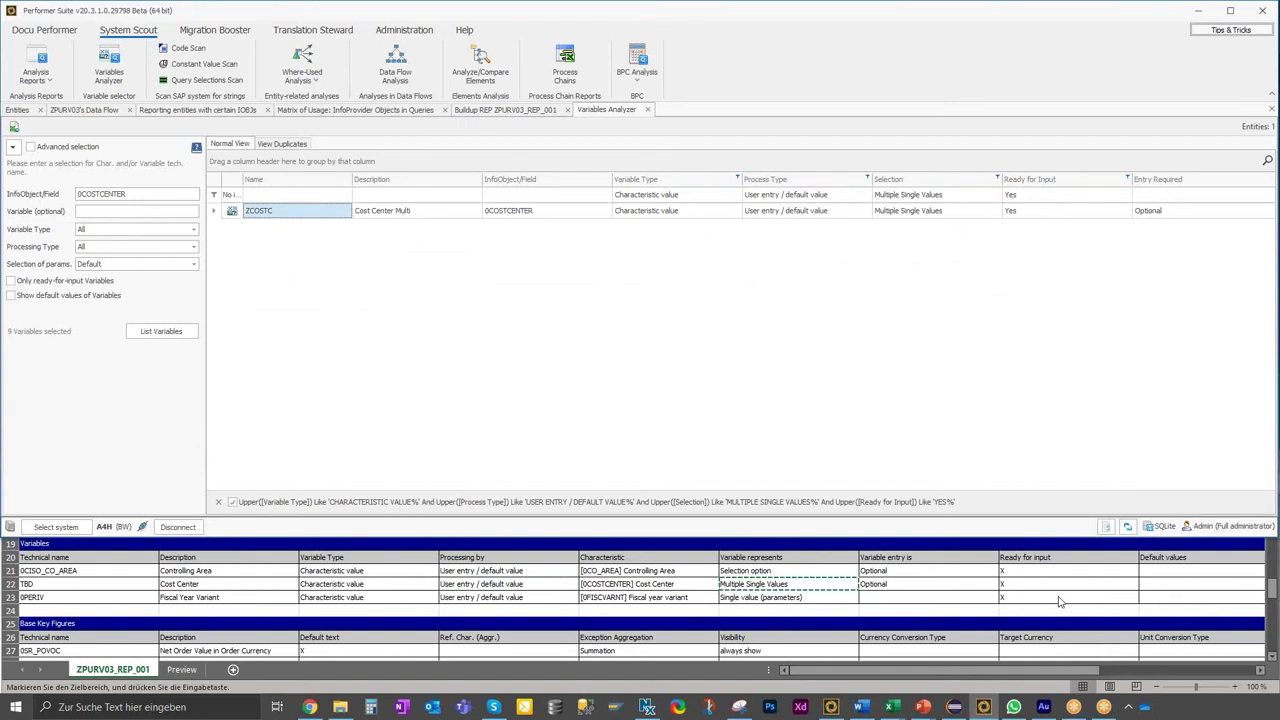
Switch to Eclipse, restrict Cost Center in the filter's fixed values with the variable ZCOSTC, and save the query.
left_click(966, 710)
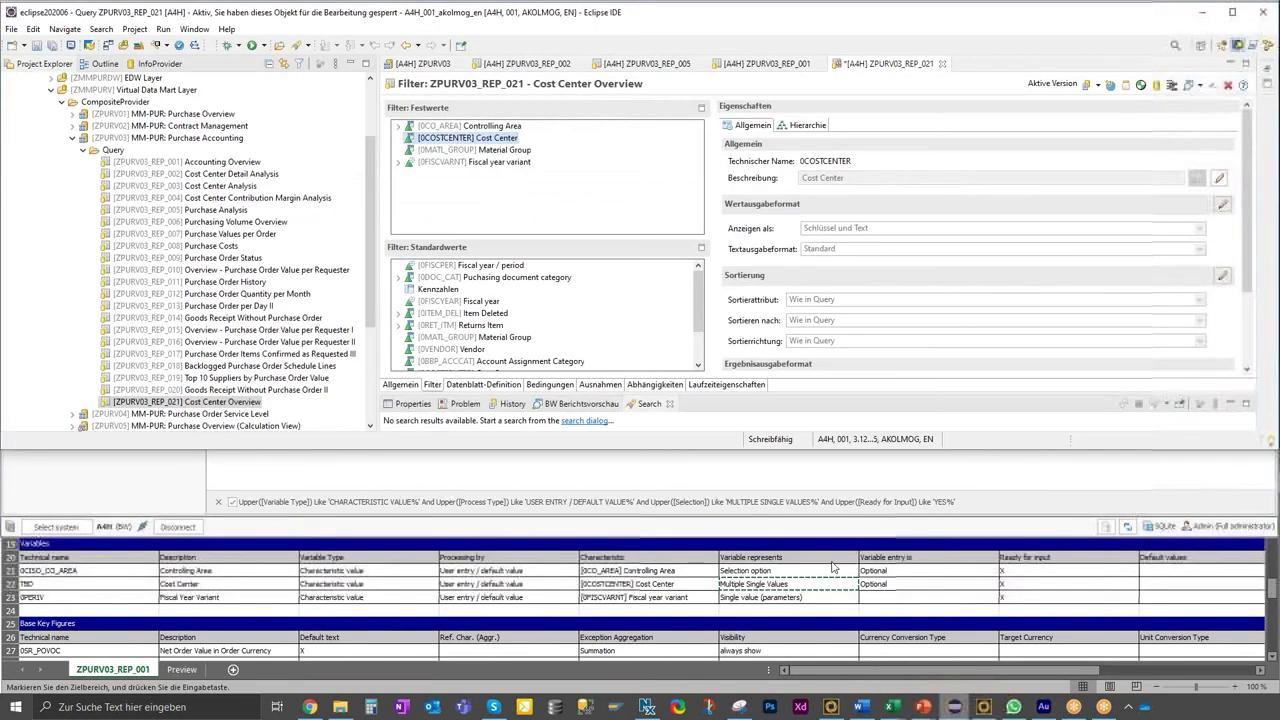
right_click(455, 143)
left_click(495, 208)
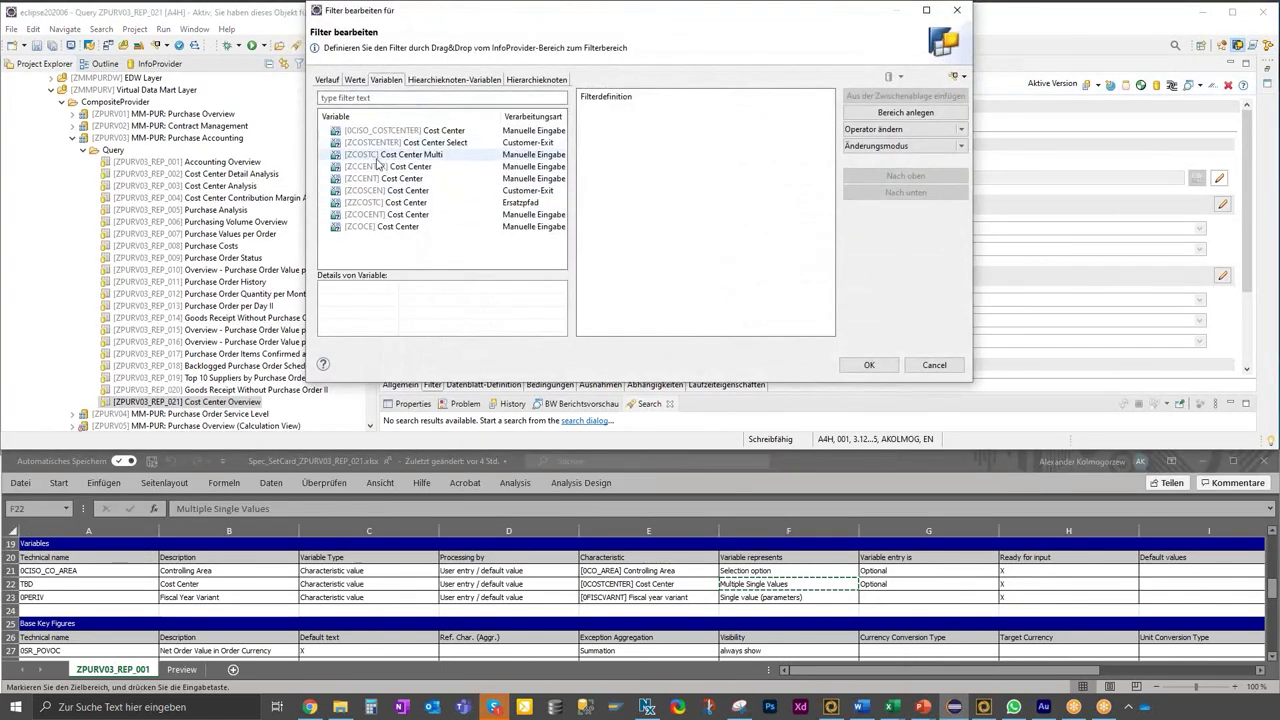
left_click(355, 156)
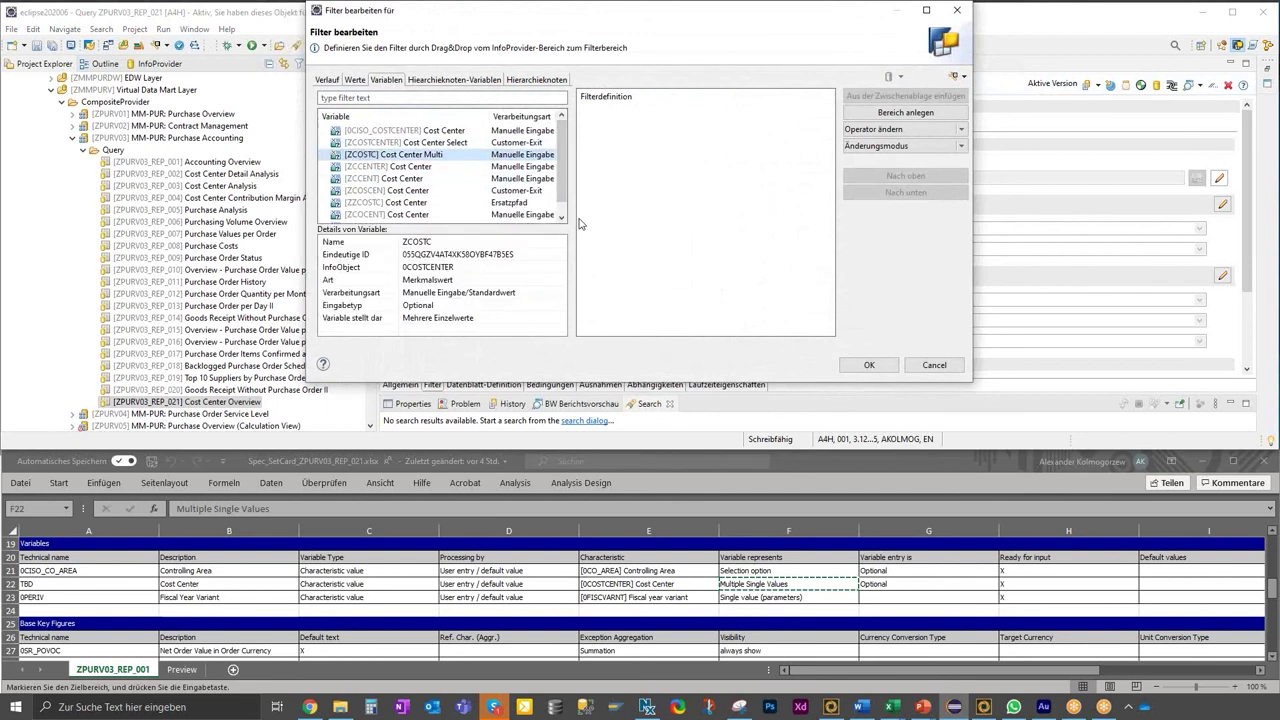
left_click_drag(420, 155, 683, 163)
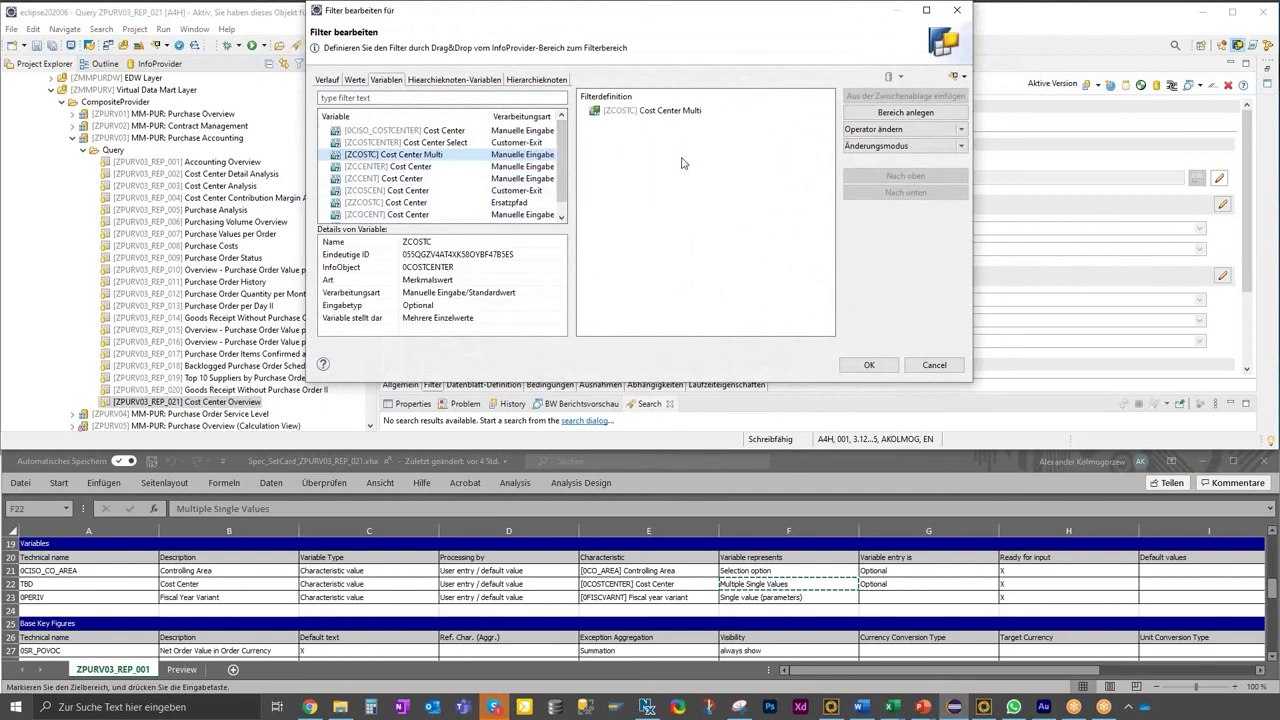
left_click(870, 366)
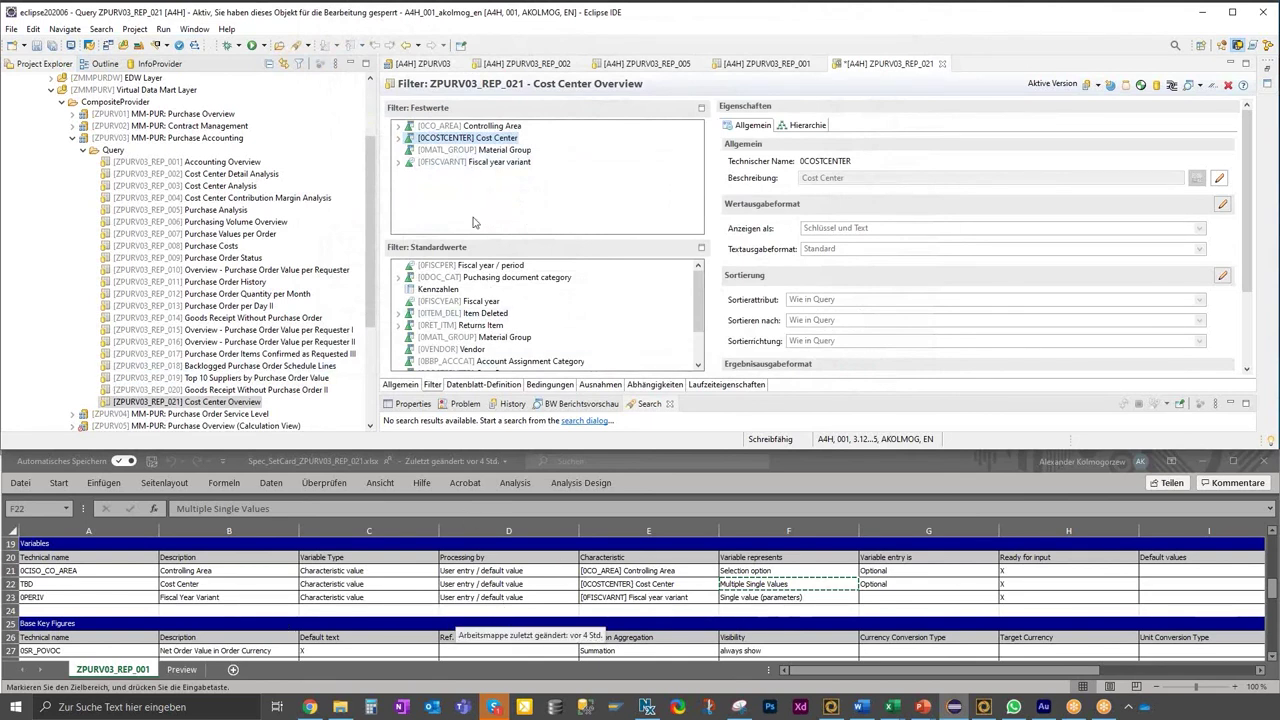
left_click(37, 45)
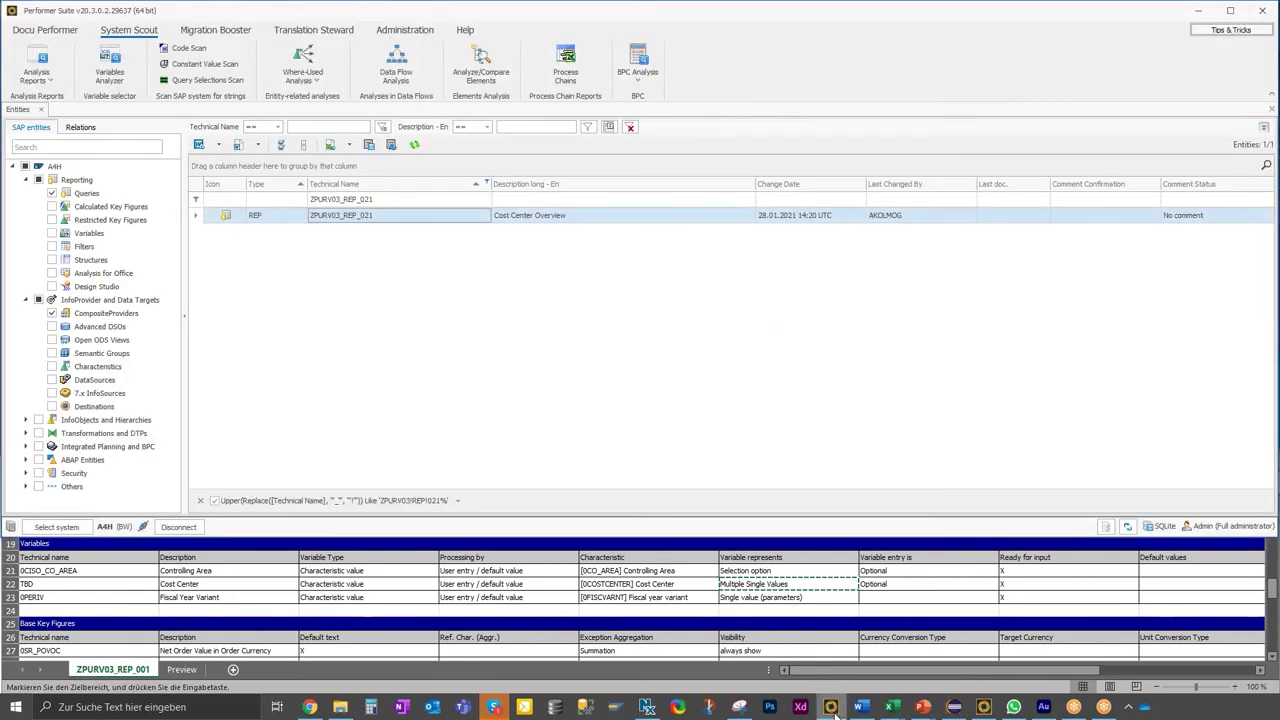
Switch to the other Performer Suite window and review the documentation formats offered for query ZPURV03_REP_021, without creating any.
left_click(830, 706)
right_click(406, 219)
mouse_move(510, 298)
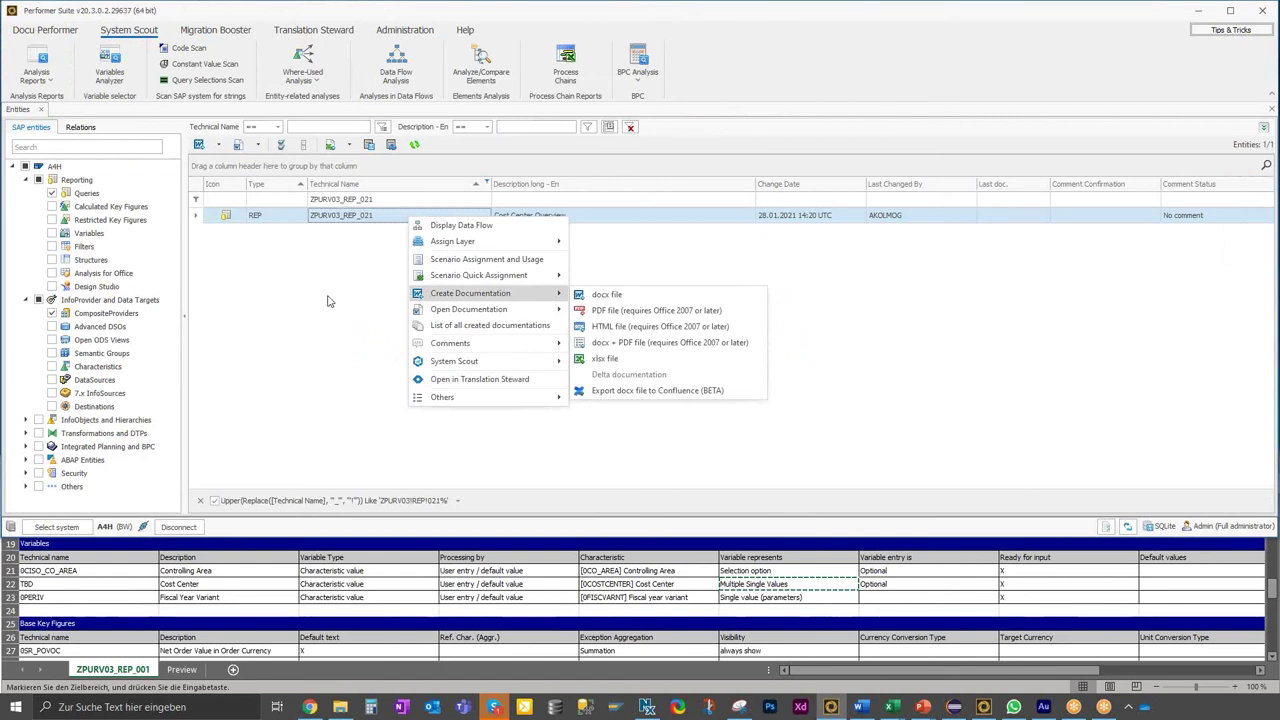
left_click(329, 297)
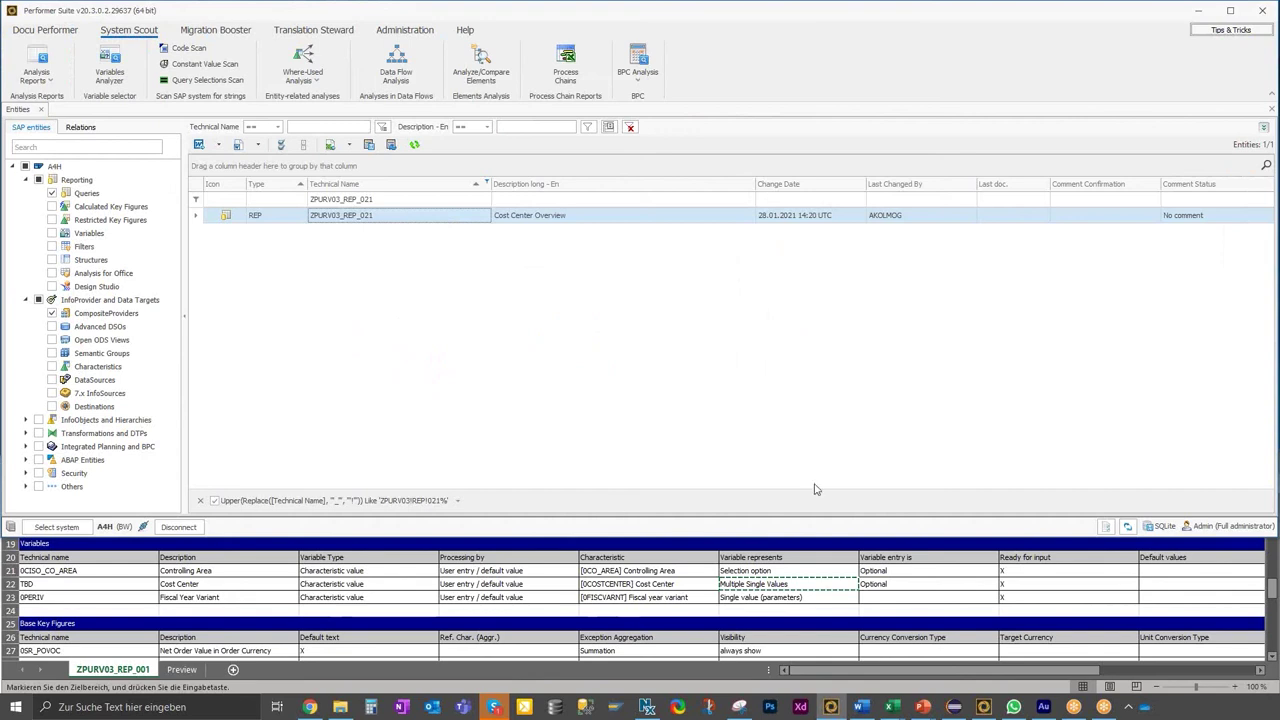
Switch to the running PowerPoint slide show and advance to slide 10, "Effiziente Entwicklung & Sauberes System".
left_click(922, 707)
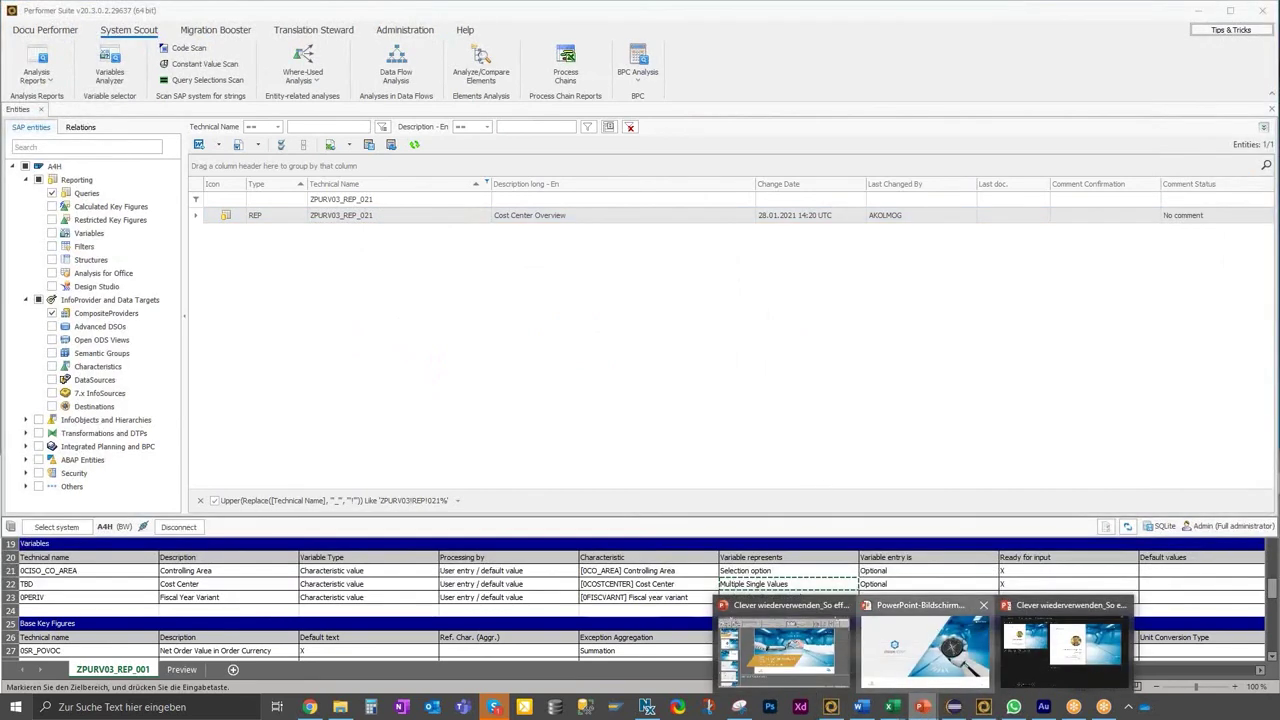
left_click(986, 668)
key("Right")
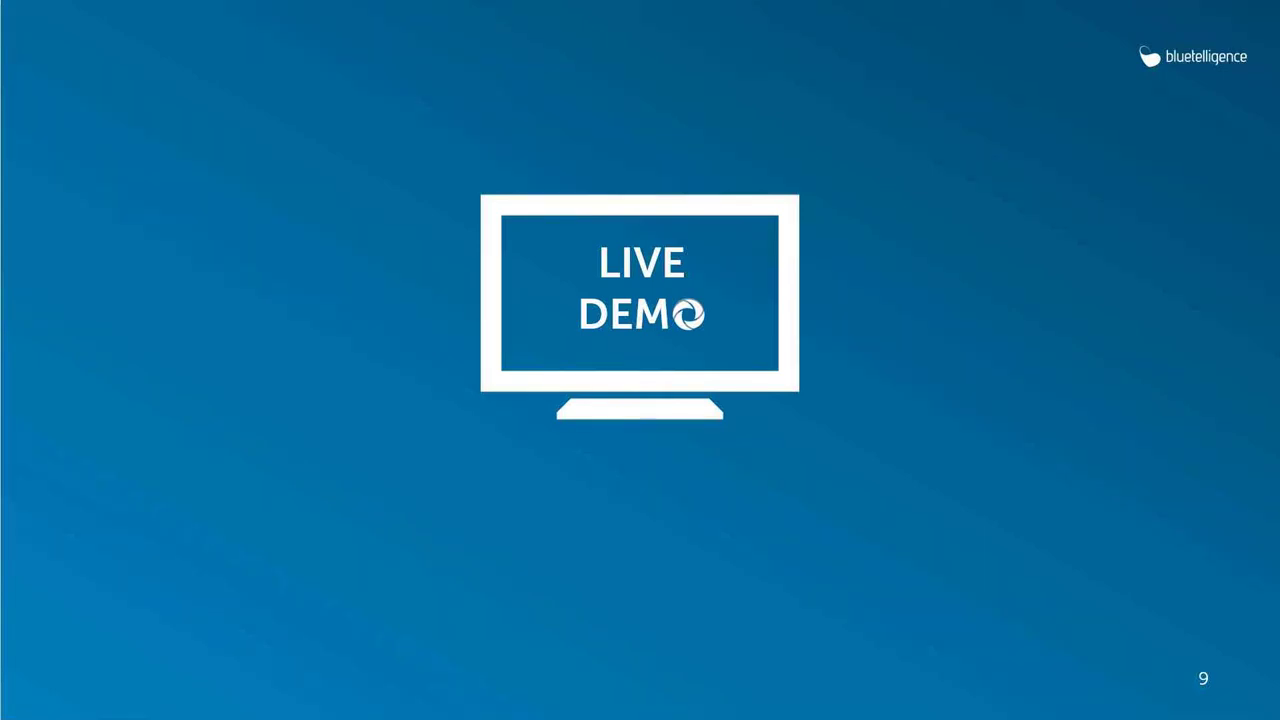
key("Right")
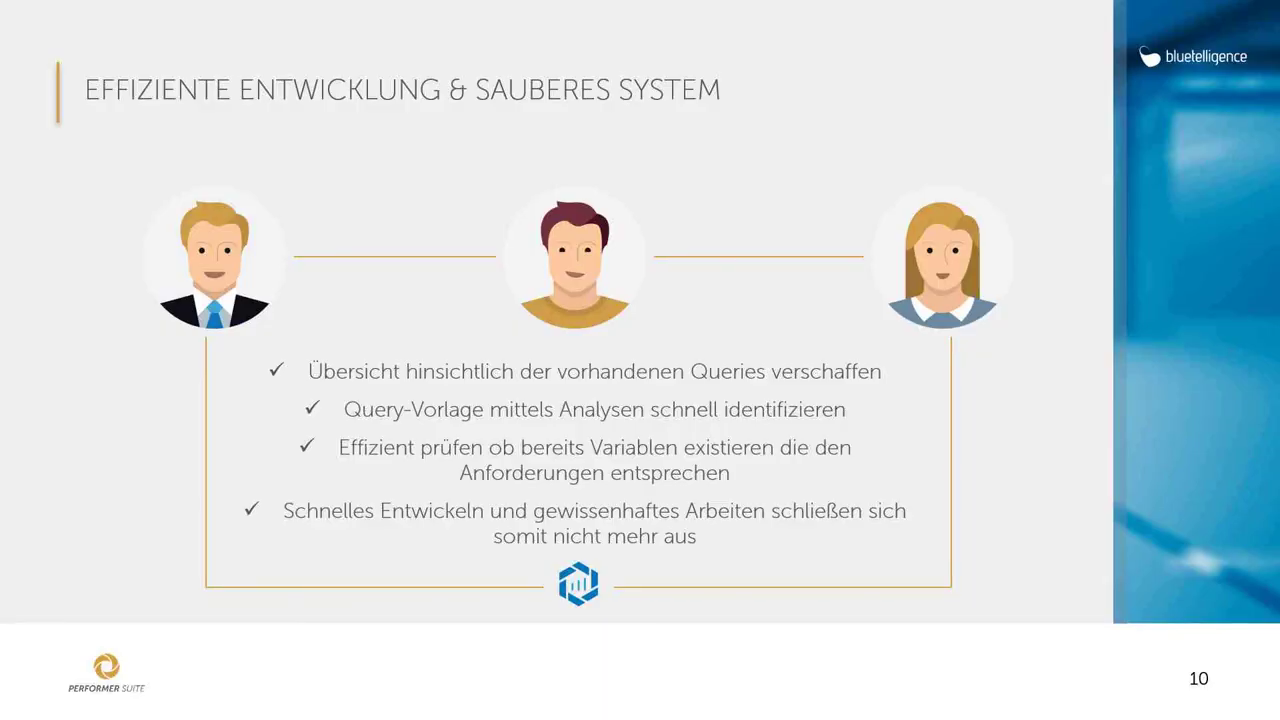